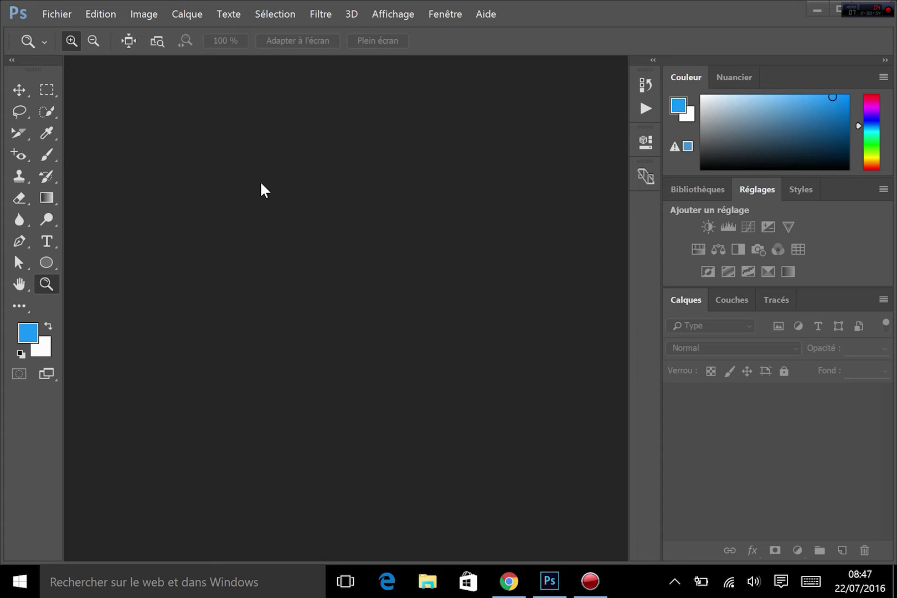
# - Create a new 400 × 400 pixel document with a transparent background
pyautogui.click(58, 12)
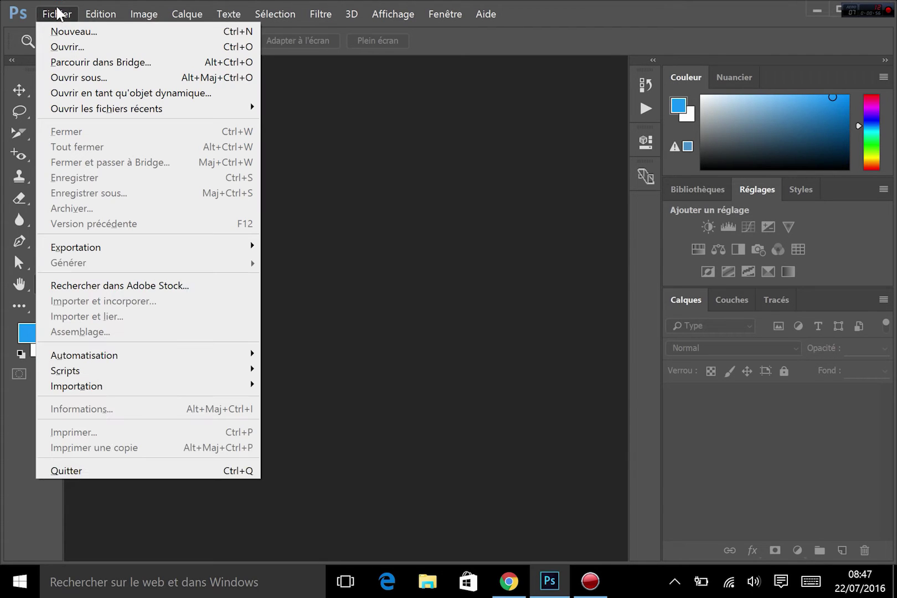
pyautogui.click(92, 27)
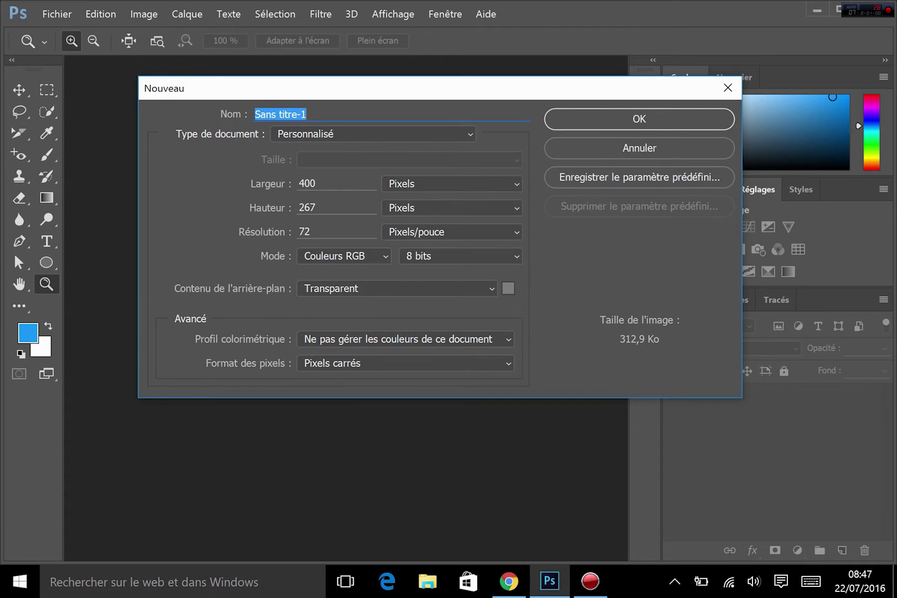
pyautogui.doubleClick(308, 184)
pyautogui.press('Tab')
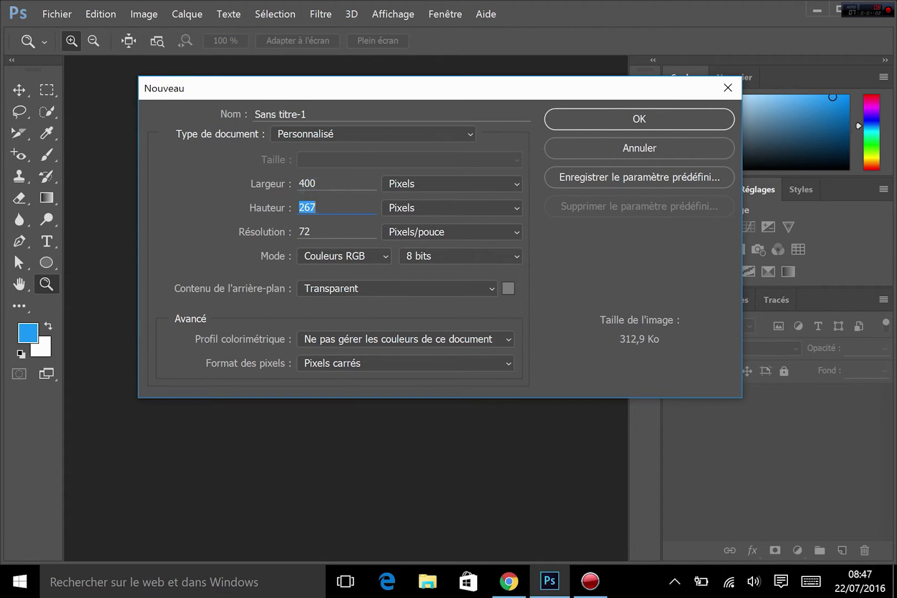
pyautogui.write('400')
pyautogui.click(603, 118)
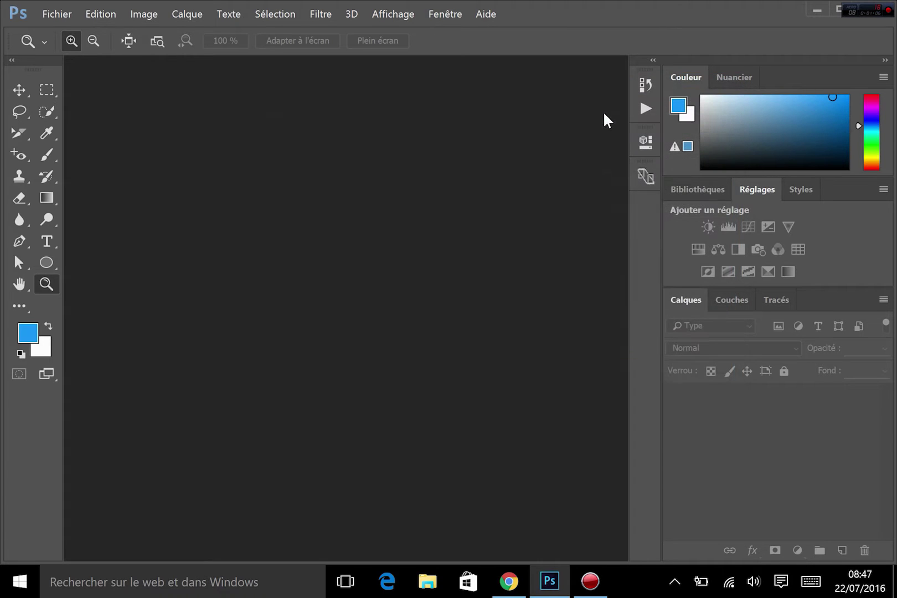
pyautogui.click(448, 323)
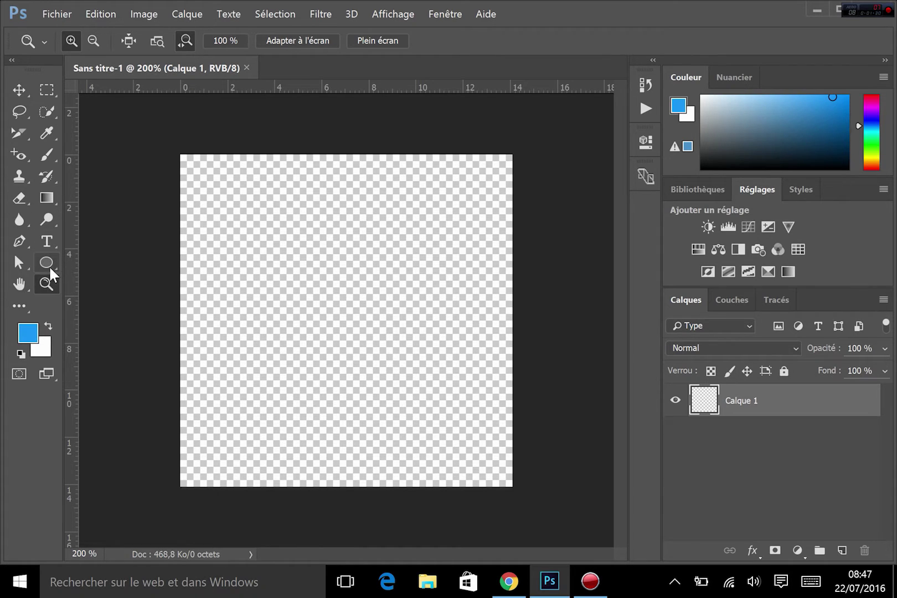
# - Examine the path selection tools, the shape tool variants and the available custom shape presets
pyautogui.click(21, 264)
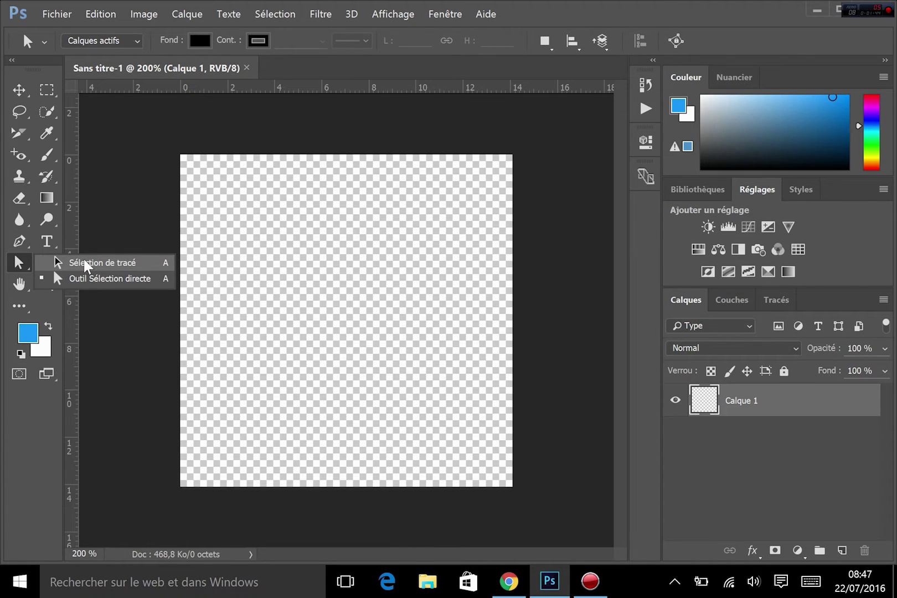
pyautogui.click(113, 281)
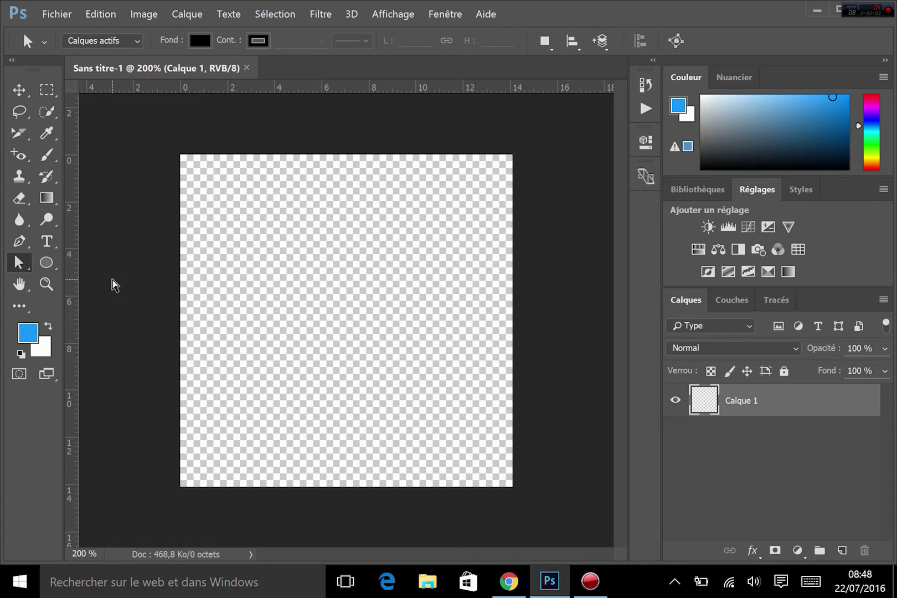
pyautogui.click(47, 262)
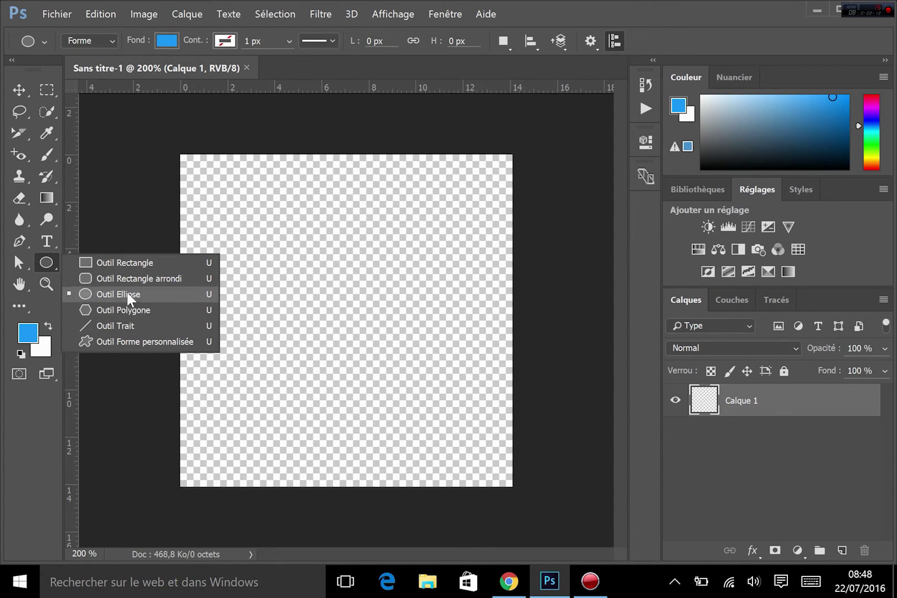
pyautogui.click(135, 343)
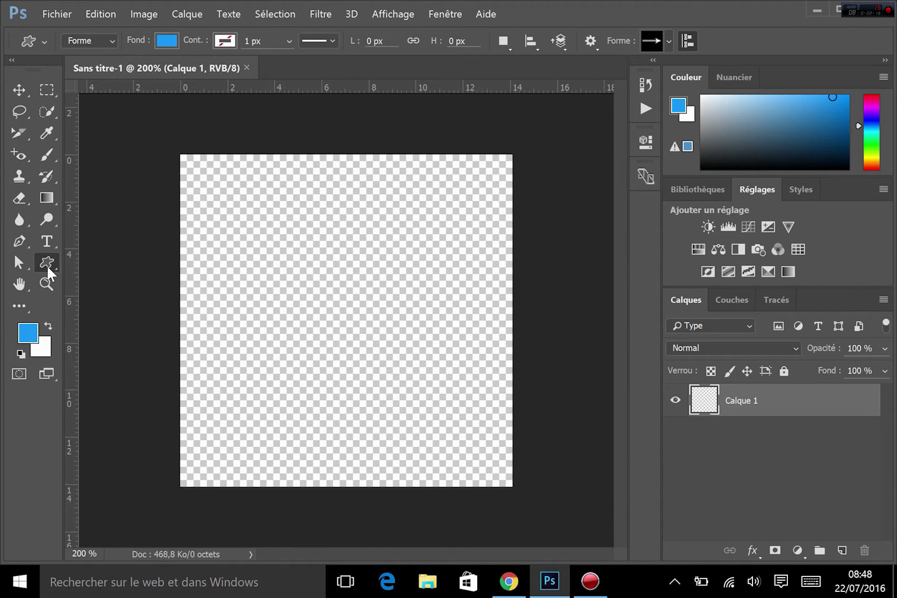
pyautogui.click(668, 41)
pyautogui.moveTo(725, 87); pyautogui.dragTo(724, 132)
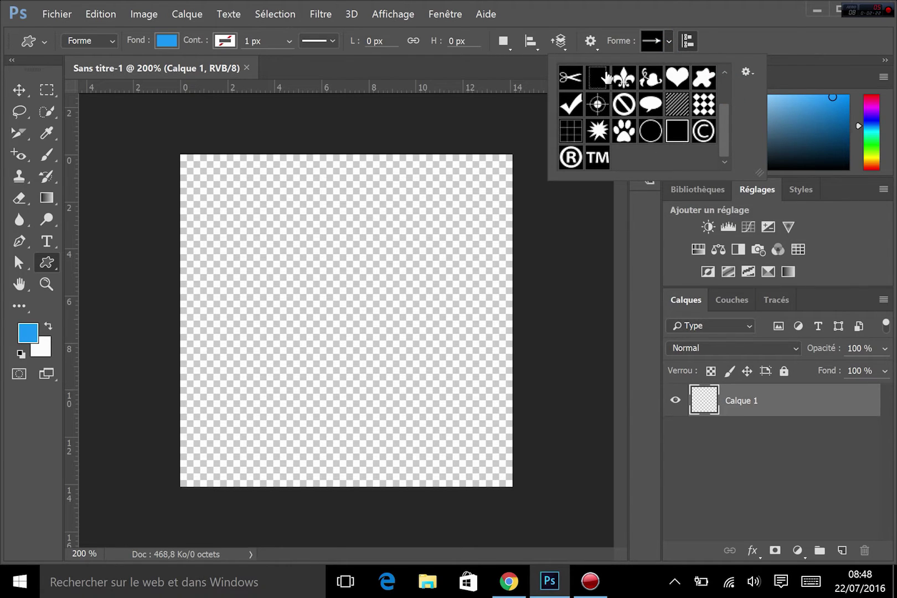
pyautogui.rightClick(47, 261)
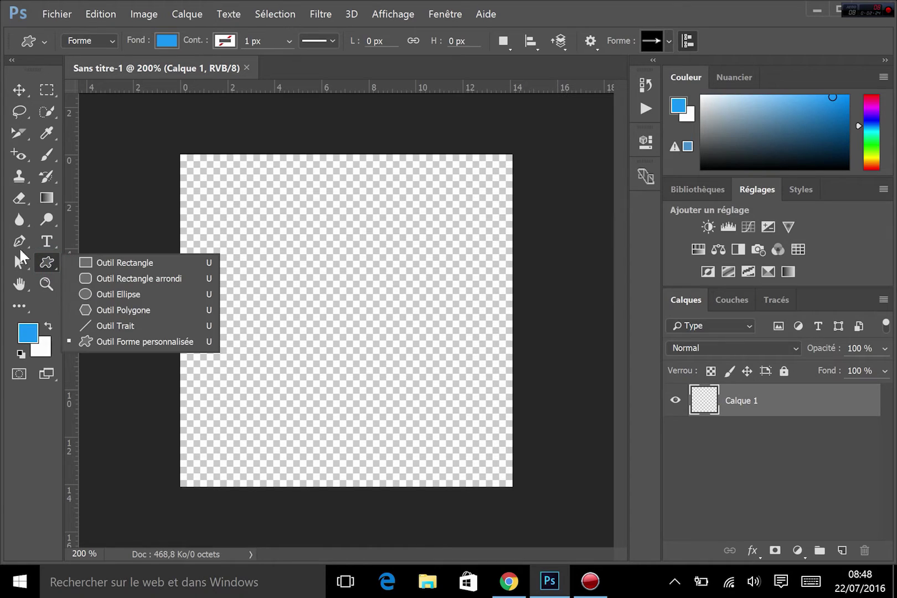
# - Activate the Pen tool and set its drawing mode to Forme
pyautogui.click(18, 242)
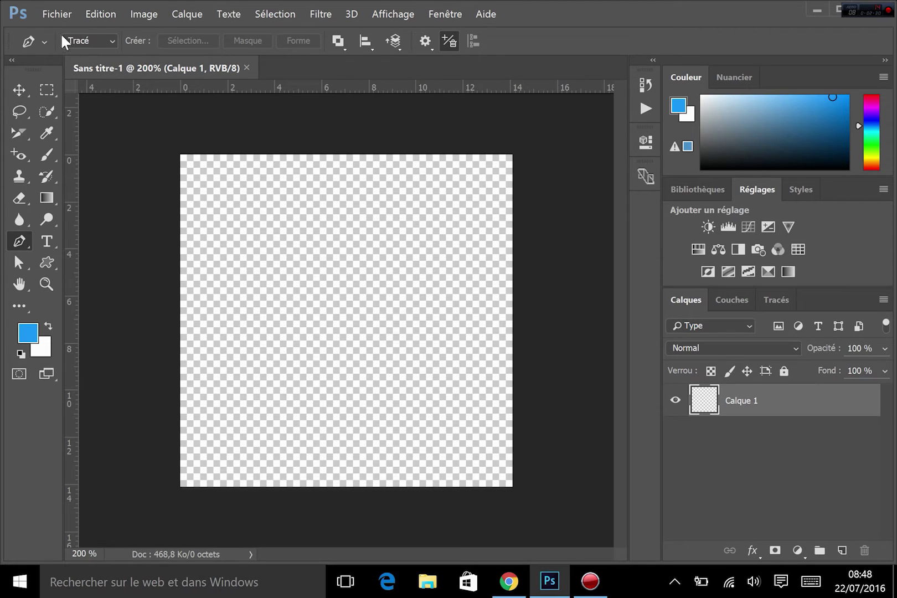
pyautogui.click(94, 40)
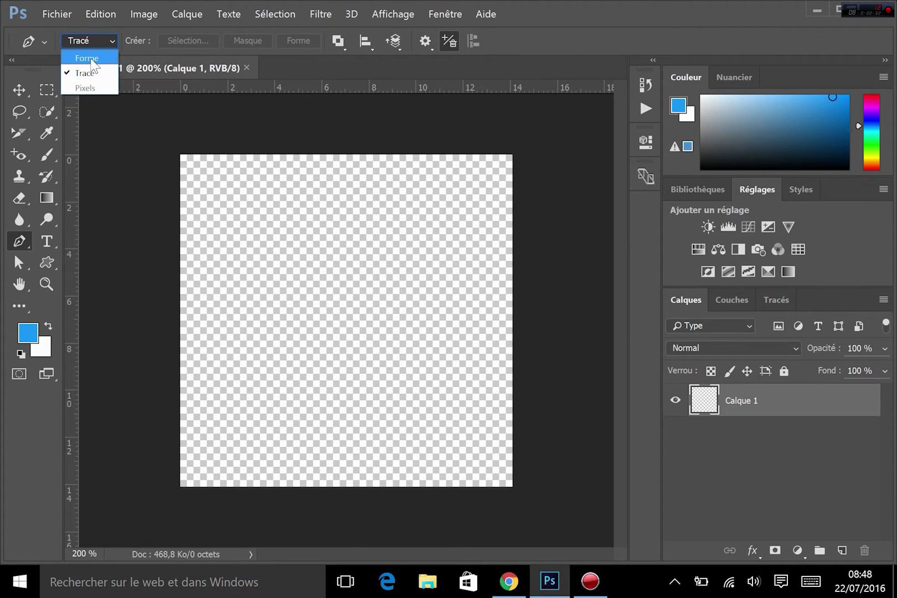
pyautogui.click(91, 57)
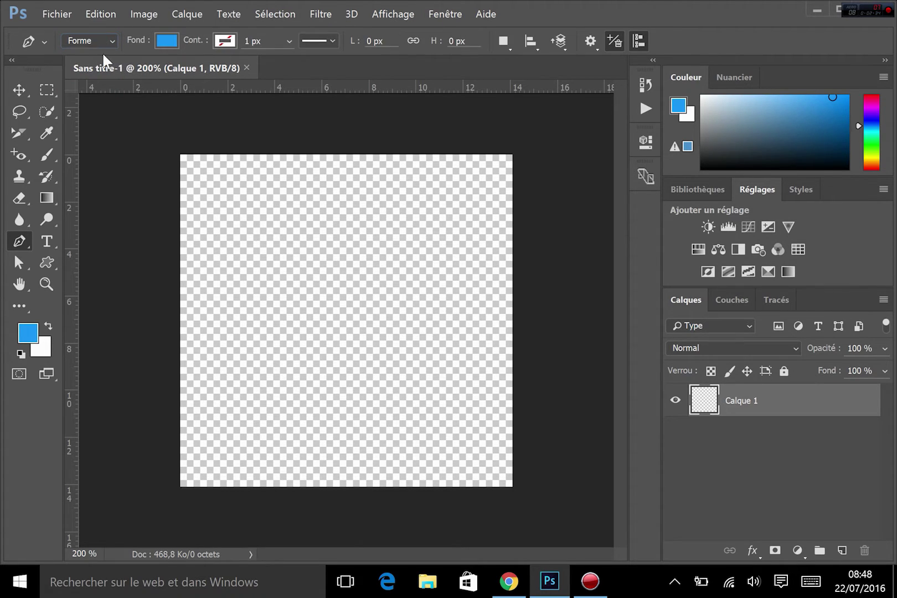
# - Select the Rectangle tool, try a pattern fill, and restore the solid blue fill
pyautogui.click(41, 265)
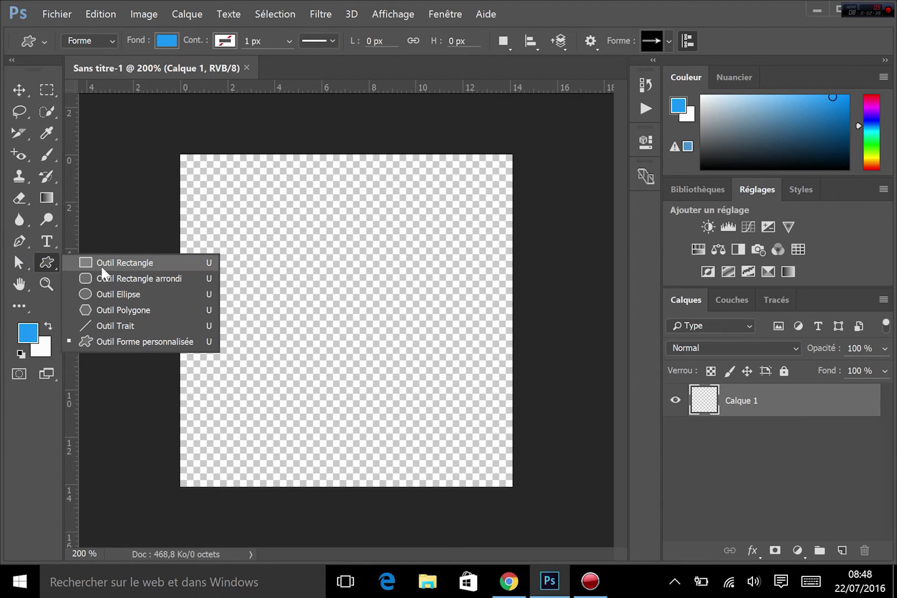
pyautogui.click(114, 264)
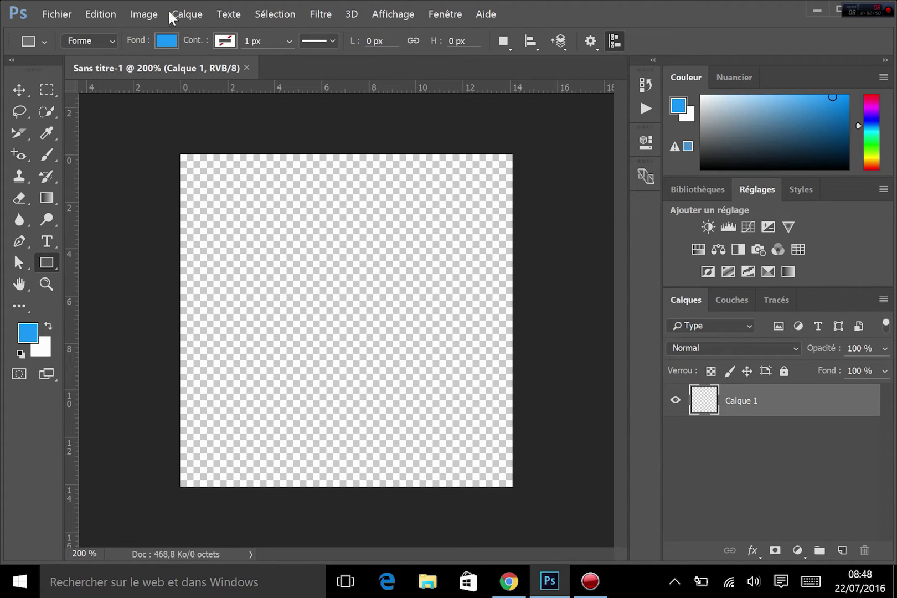
pyautogui.click(166, 41)
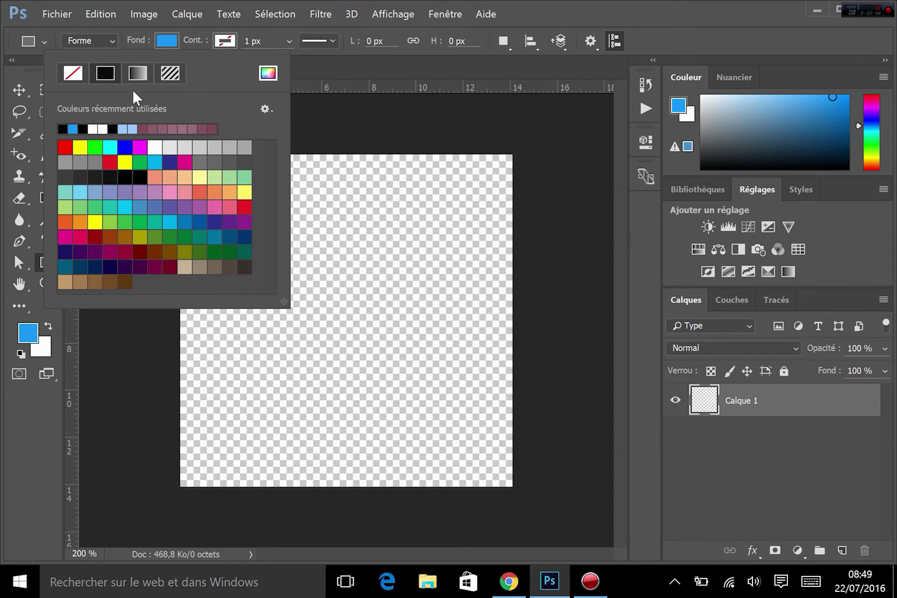
pyautogui.click(173, 74)
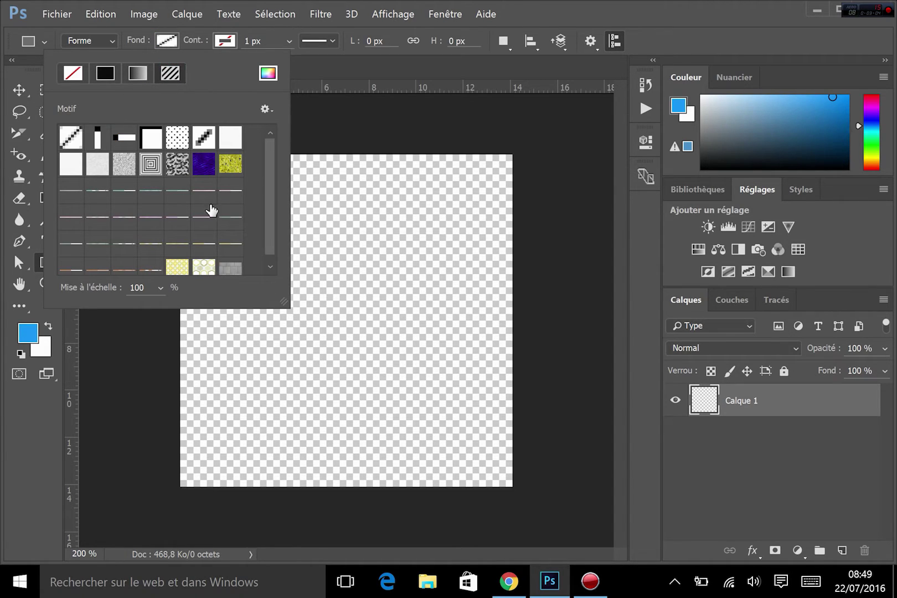
pyautogui.click(101, 72)
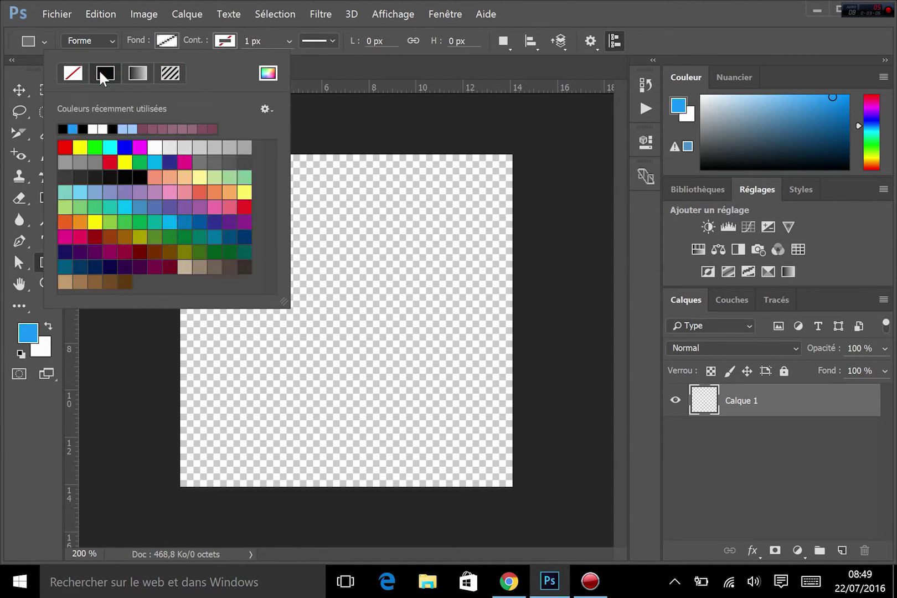
# - Examine the rectangle's stroke options: colour, width, line style, alignment, line ends and corner joins
pyautogui.click(223, 41)
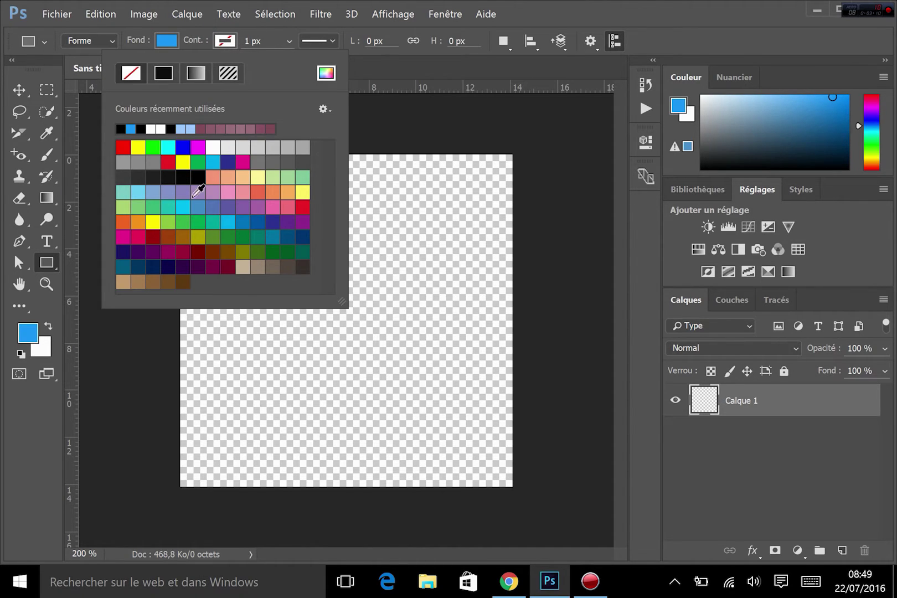
pyautogui.click(285, 42)
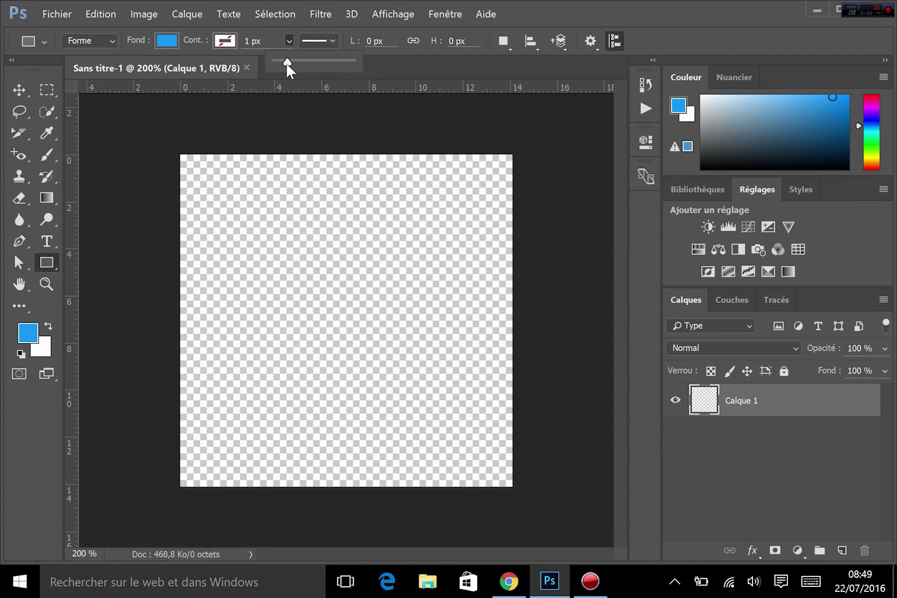
pyautogui.click(317, 39)
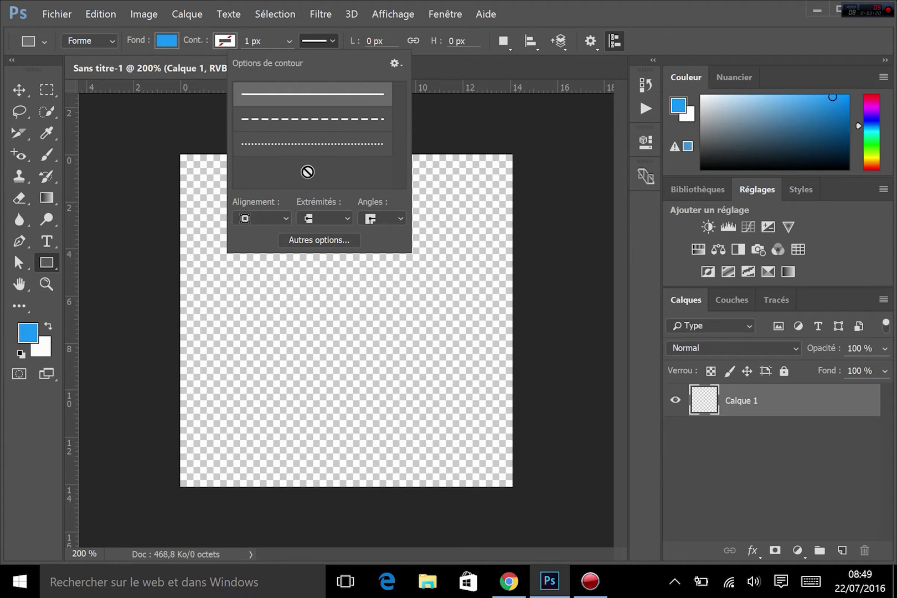
pyautogui.click(277, 219)
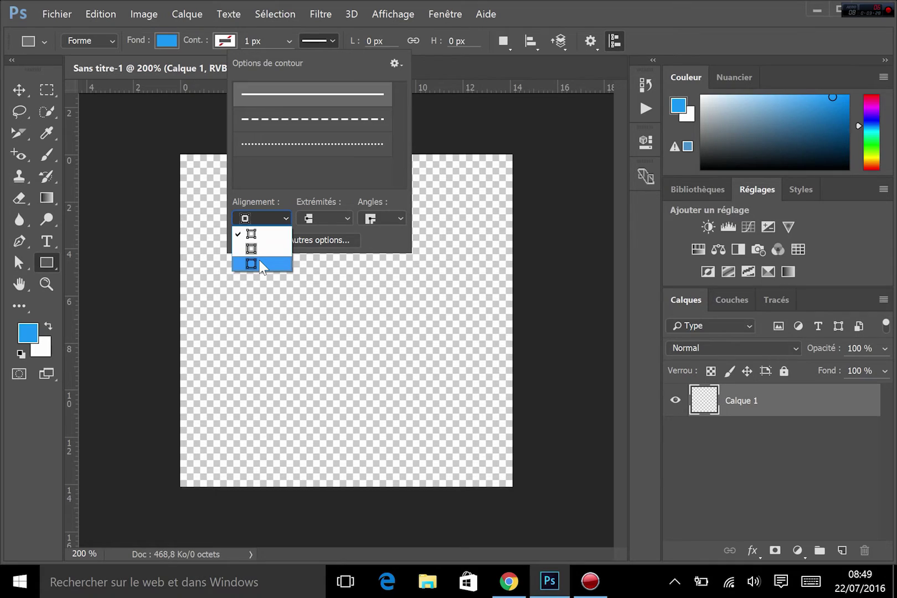
pyautogui.click(332, 218)
pyautogui.click(332, 218)
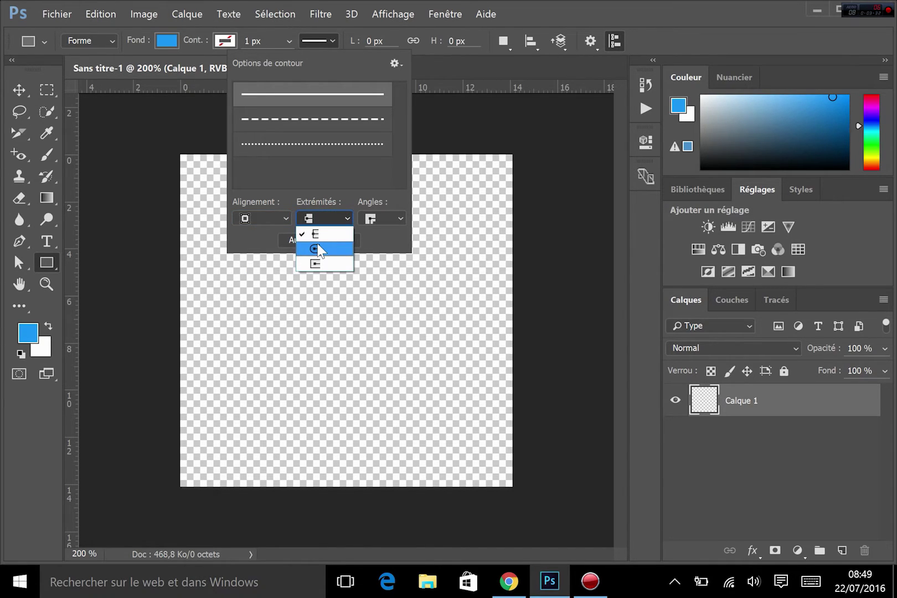
pyautogui.click(389, 216)
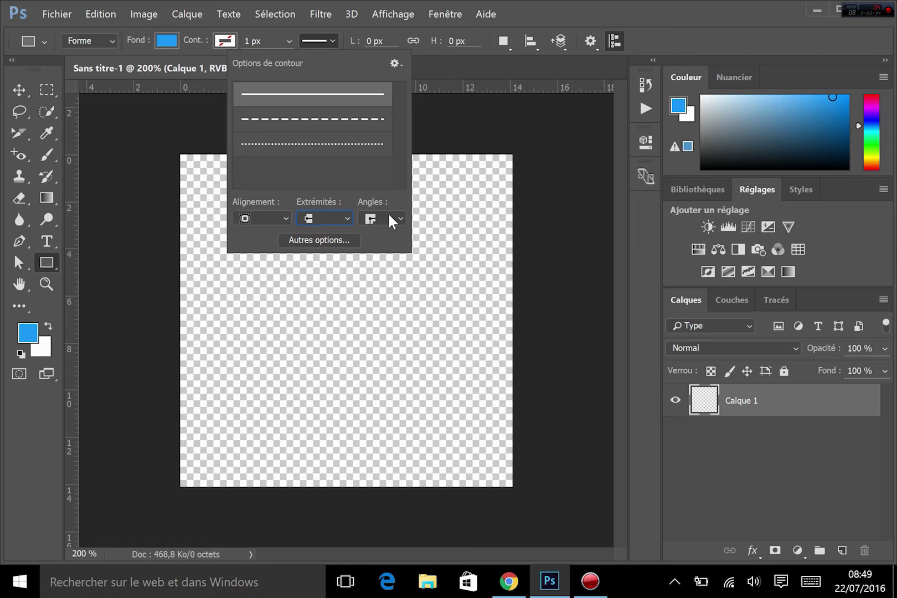
pyautogui.click(389, 216)
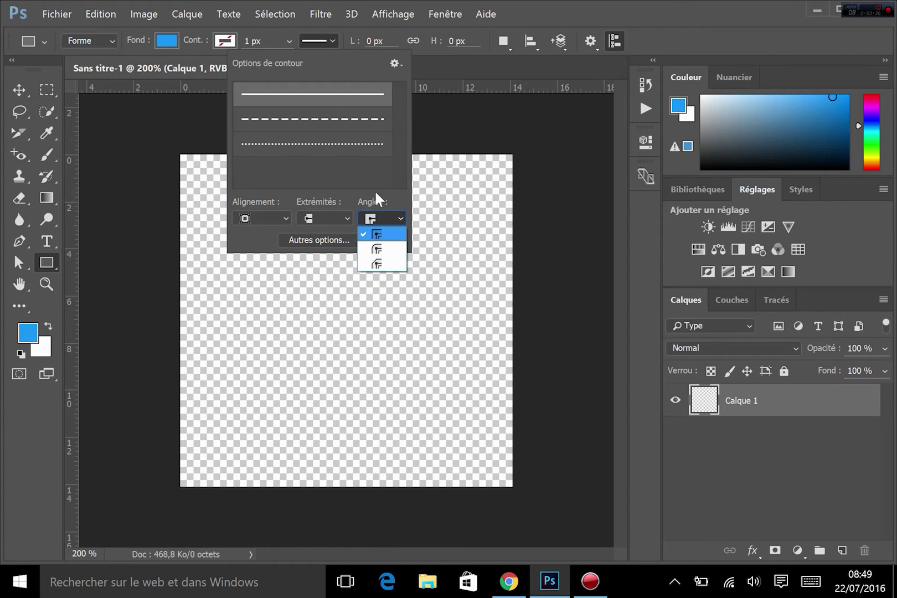
pyautogui.click(375, 189)
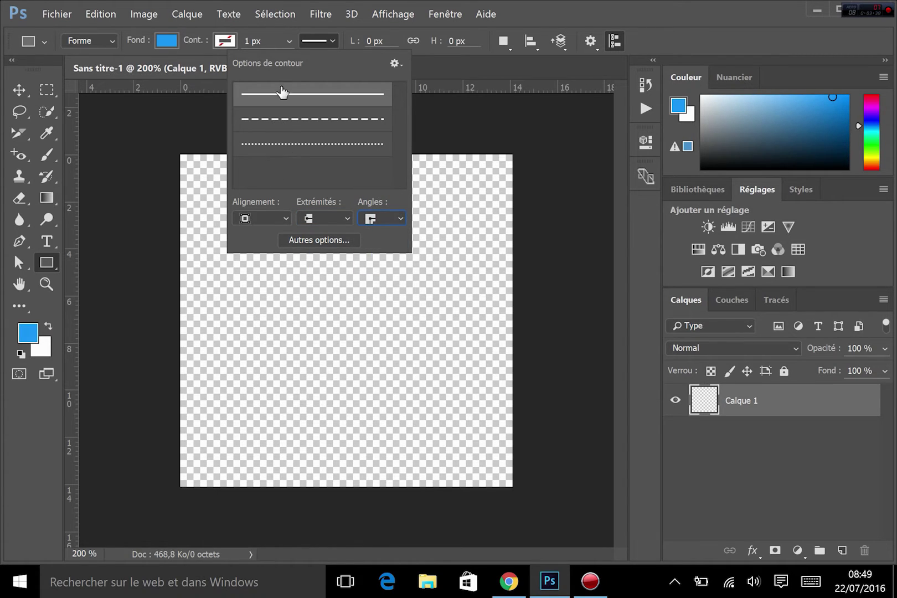
pyautogui.click(279, 33)
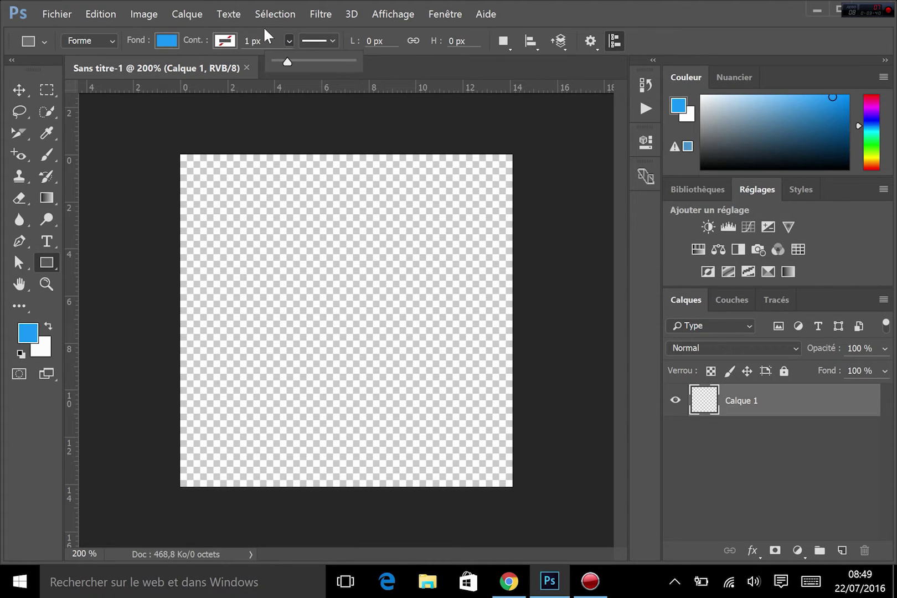
pyautogui.click(264, 29)
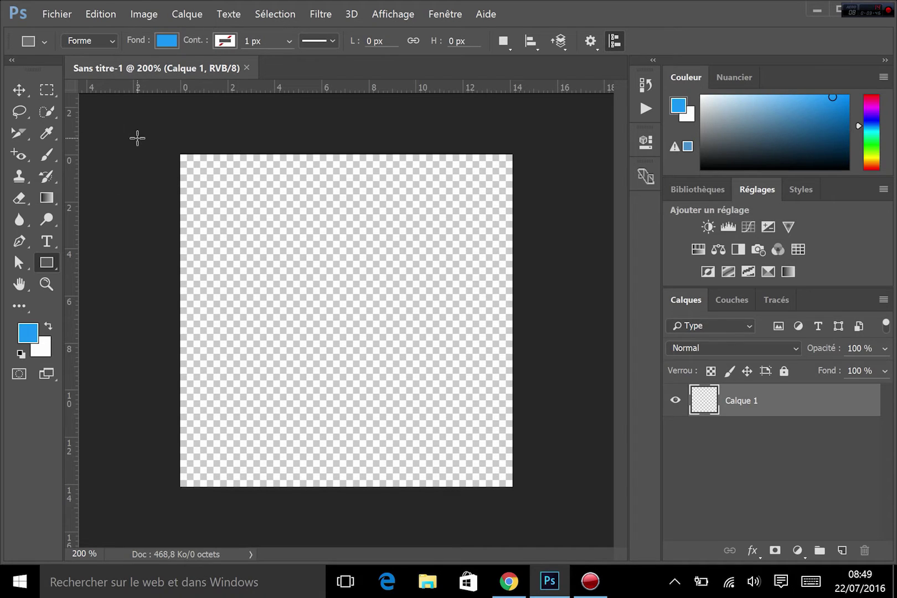
# - Draw a blue rectangle about 219 × 152 px in the upper half of the canvas and round all four corners to 41 px
pyautogui.moveTo(243, 218); pyautogui.dragTo(424, 343)
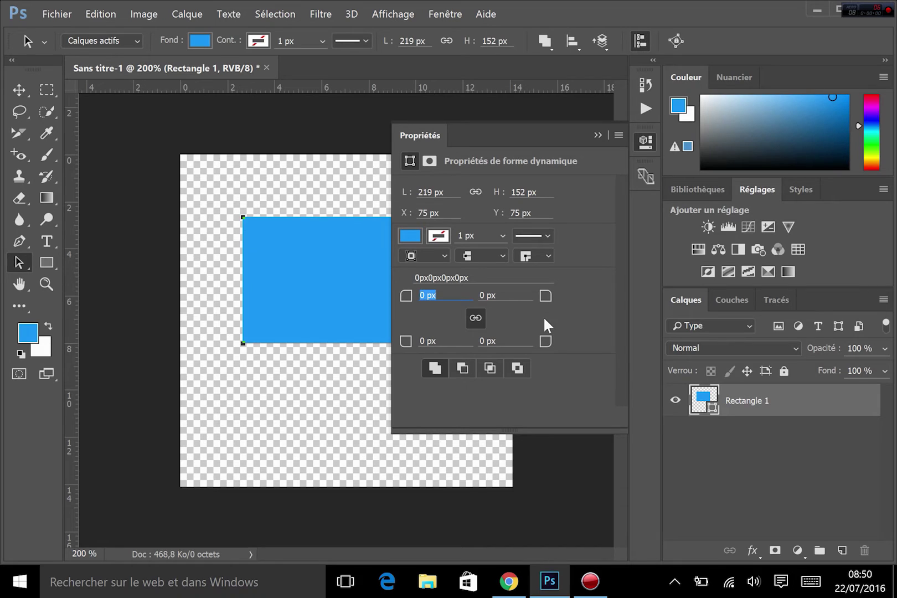
pyautogui.moveTo(410, 294); pyautogui.dragTo(445, 297)
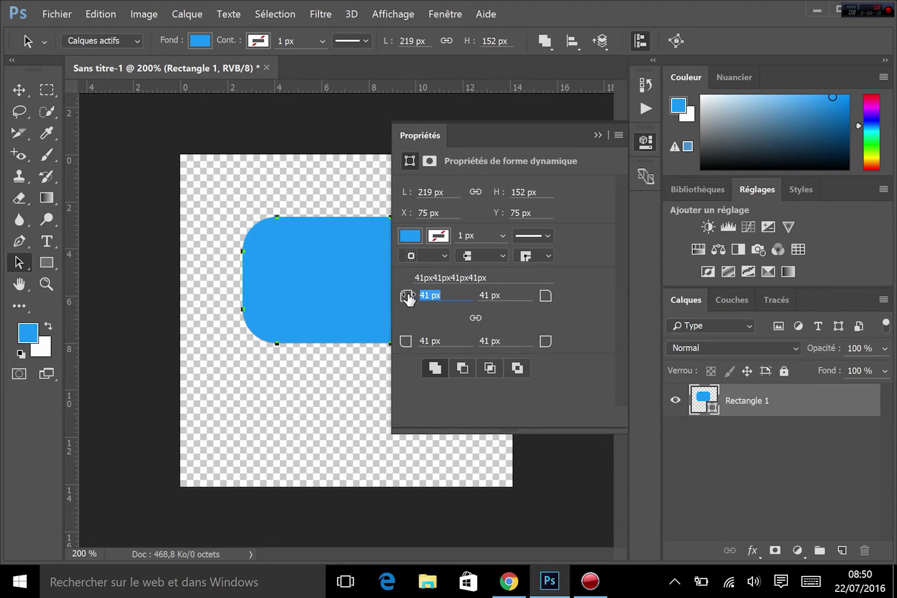
# - Set the rectangle's upper-left corner radius to 14 px and its lower-left radius to 0 px independently
pyautogui.moveTo(406, 297); pyautogui.dragTo(386, 299)
pyautogui.moveTo(407, 341); pyautogui.dragTo(283, 331)
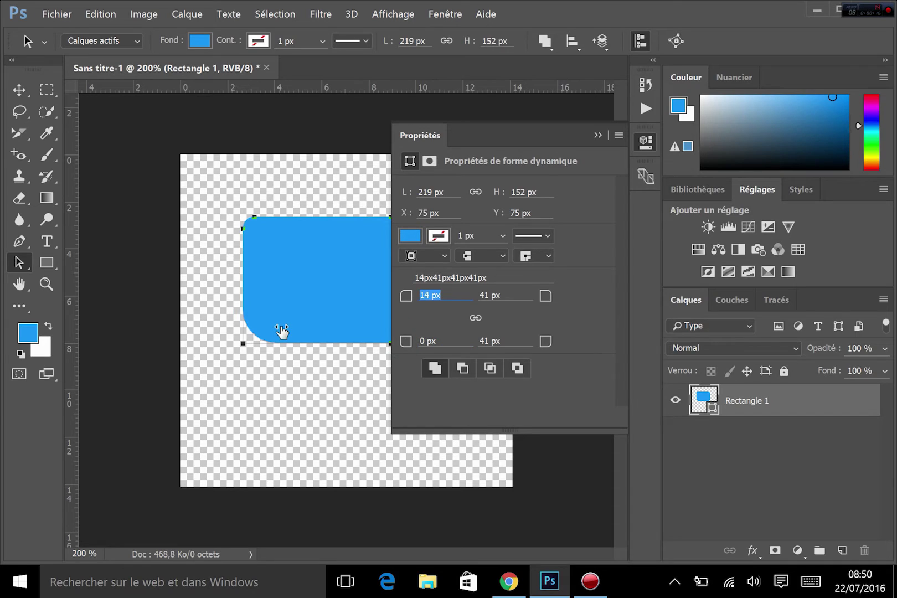
pyautogui.click(643, 141)
pyautogui.click(642, 142)
pyautogui.click(324, 400)
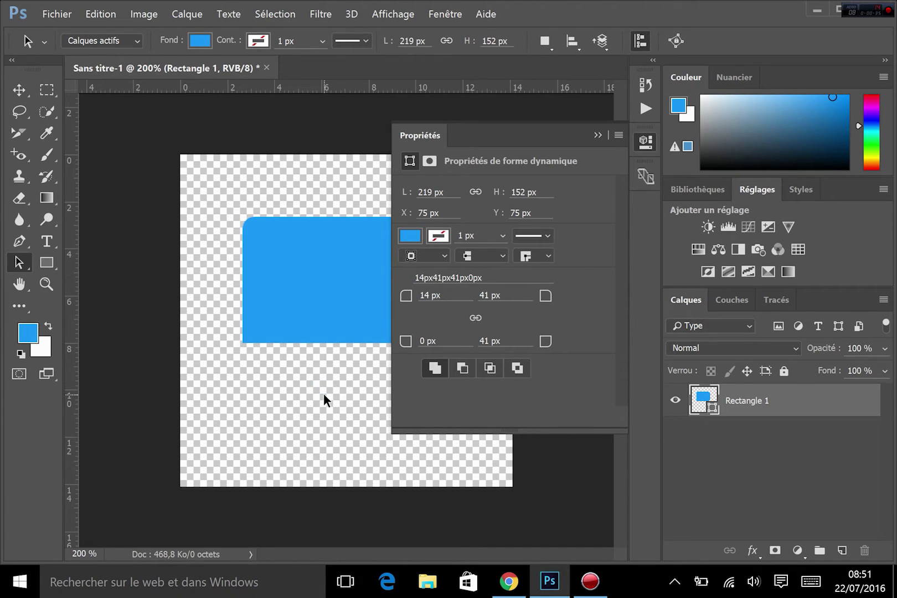
# - Draw a blue ellipse about 195 × 183 px overlapping the rectangle's lower-left part
pyautogui.moveTo(48, 261); pyautogui.dragTo(83, 294)
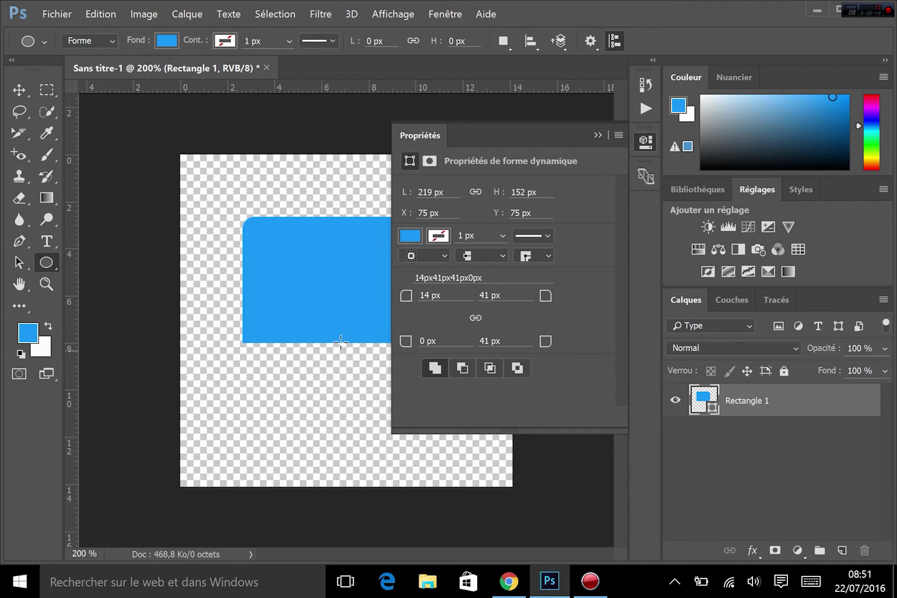
pyautogui.moveTo(205, 278); pyautogui.dragTo(366, 429)
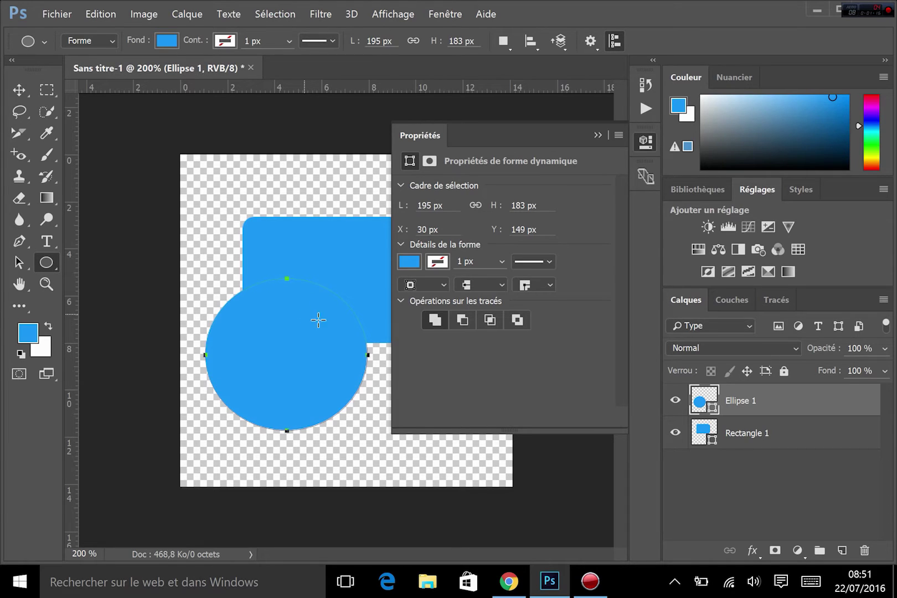
# - Try the subtract and exclude path operations on the separate ellipse layer, and return the ellipse to the combine operation
pyautogui.click(459, 316)
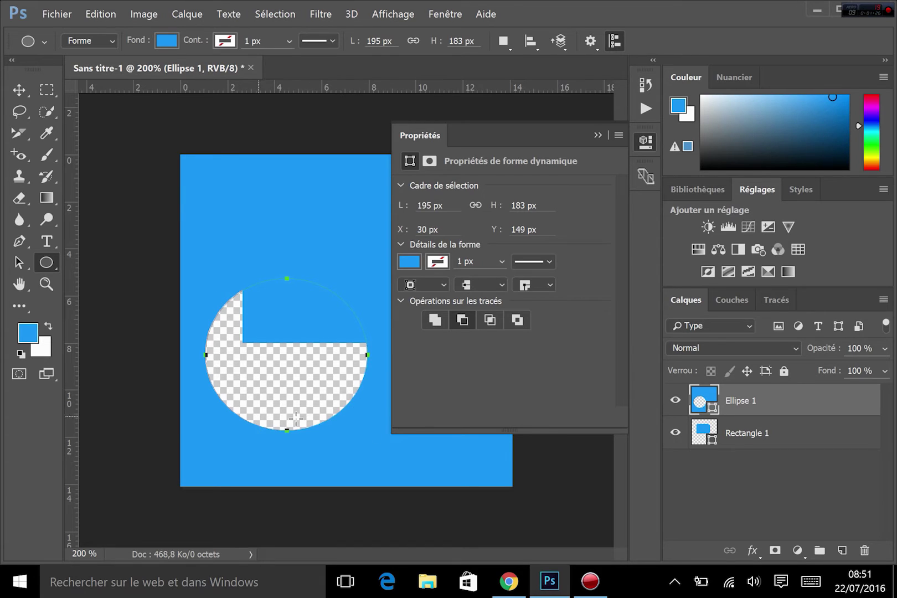
pyautogui.click(435, 323)
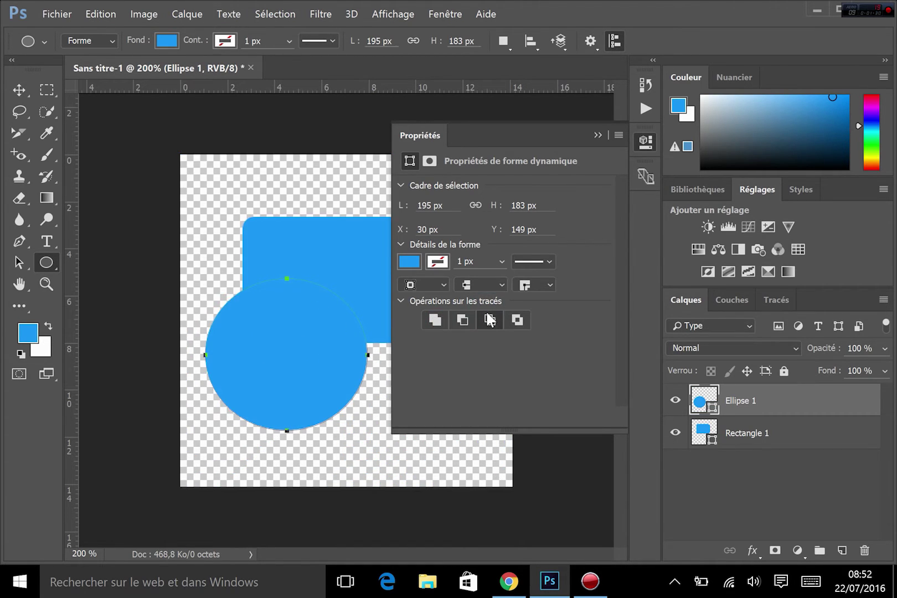
pyautogui.click(520, 316)
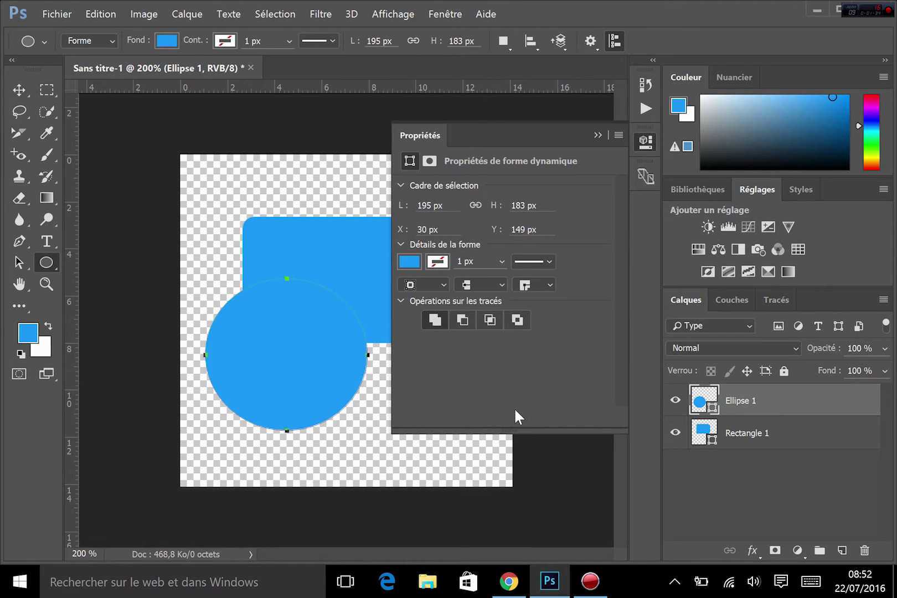
# - Delete the ellipse layer, keeping only the rectangle layer selected
pyautogui.click(644, 144)
pyautogui.press('Delete')
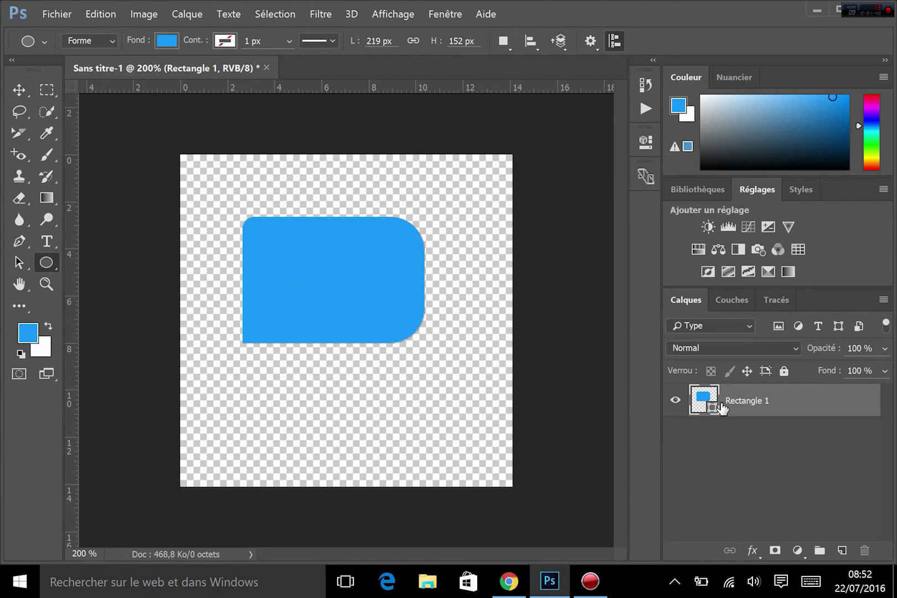
pyautogui.moveTo(705, 401); pyautogui.dragTo(710, 419)
# - Draw an ellipse about 171 × 168 px over the rectangle's lower-left corner, combined with it on the same layer
pyautogui.click(506, 42)
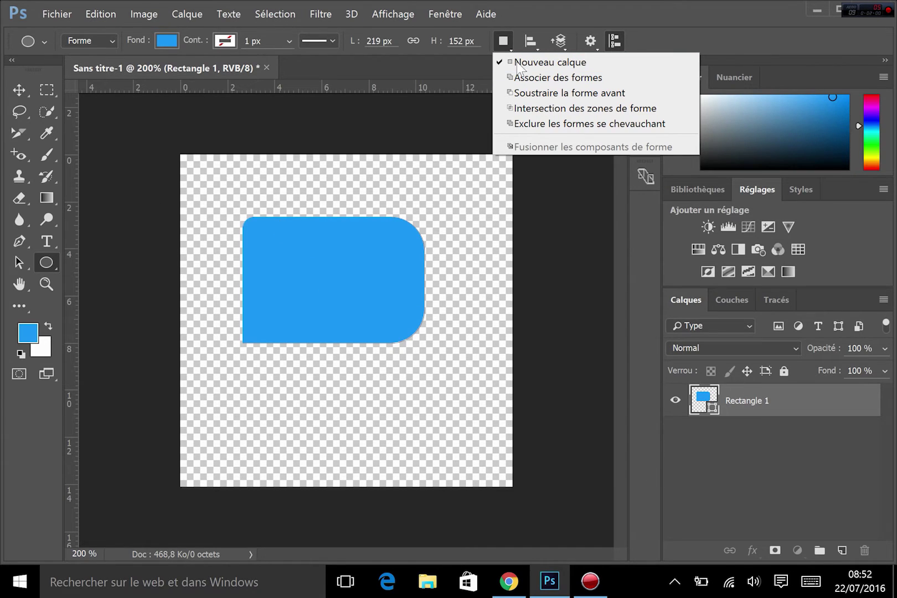
pyautogui.click(555, 81)
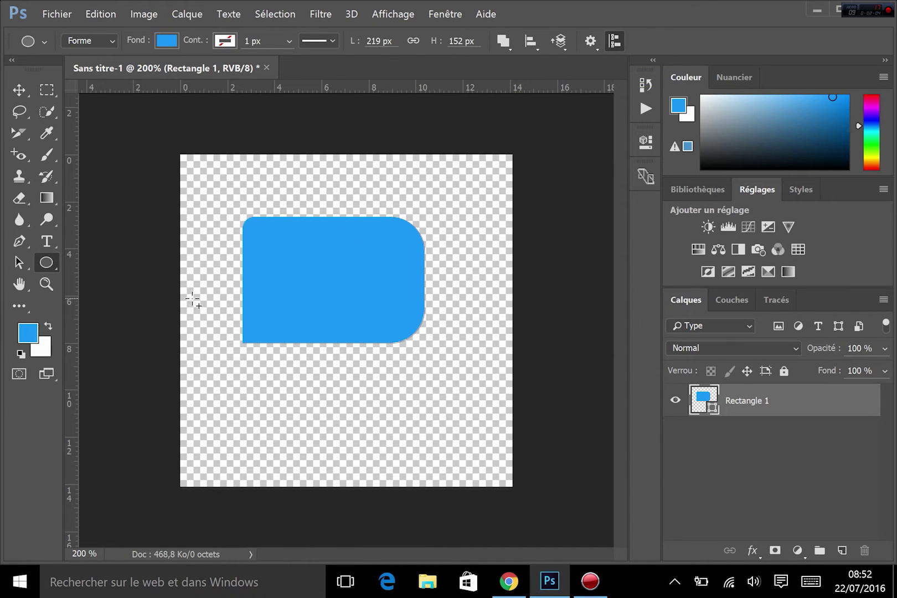
pyautogui.moveTo(216, 302); pyautogui.dragTo(357, 441)
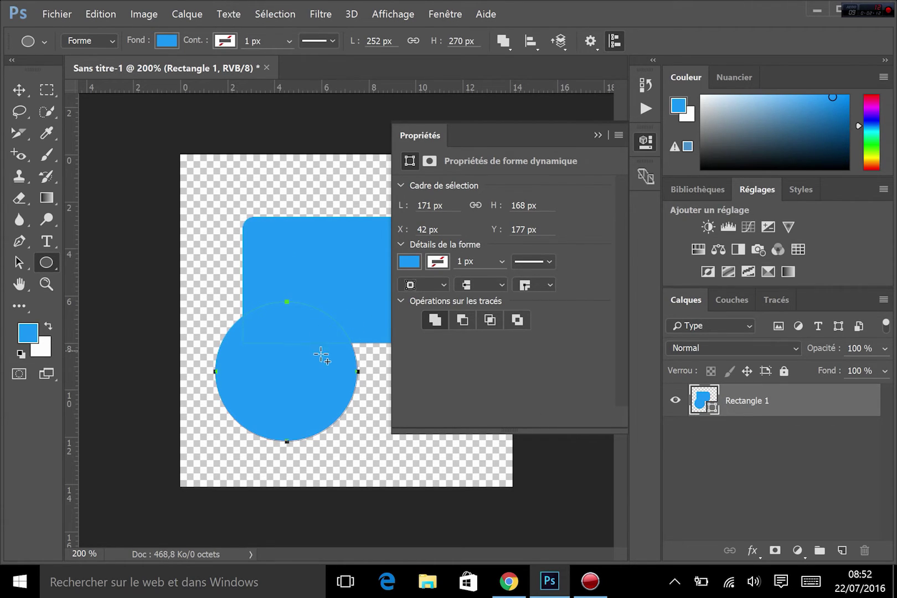
# - Try the subtract, intersect and exclude path operations on the combined ellipse, and return it to the combine operation
pyautogui.click(465, 312)
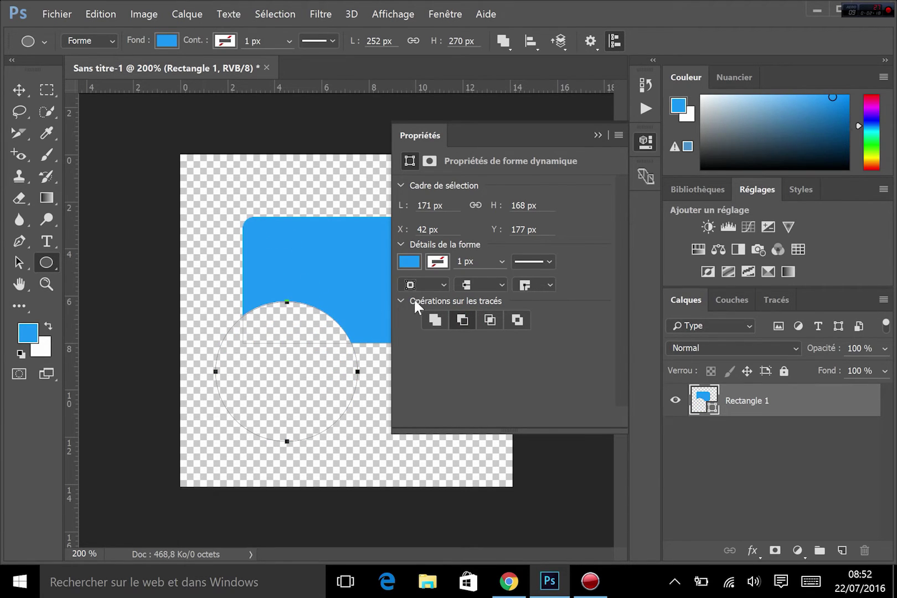
pyautogui.click(490, 319)
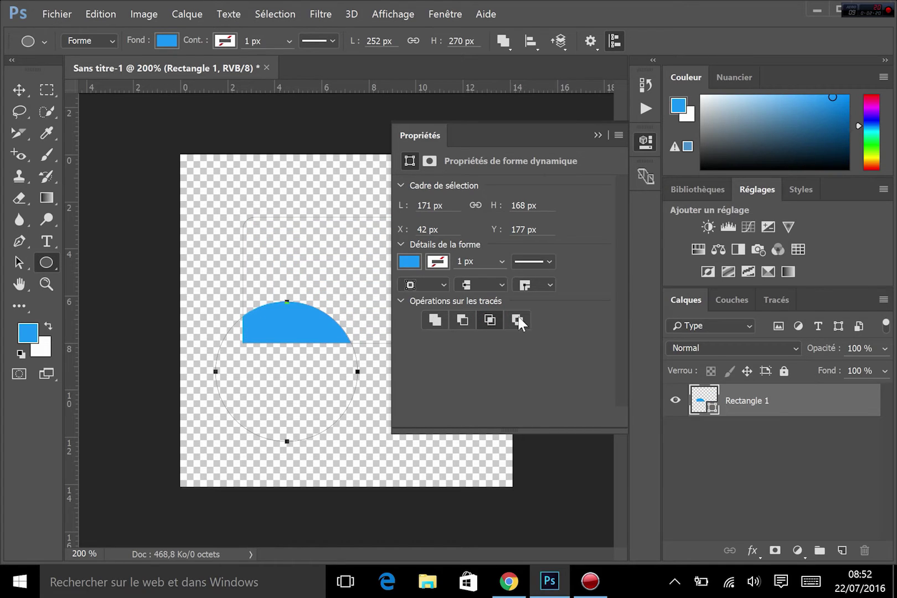
pyautogui.click(516, 320)
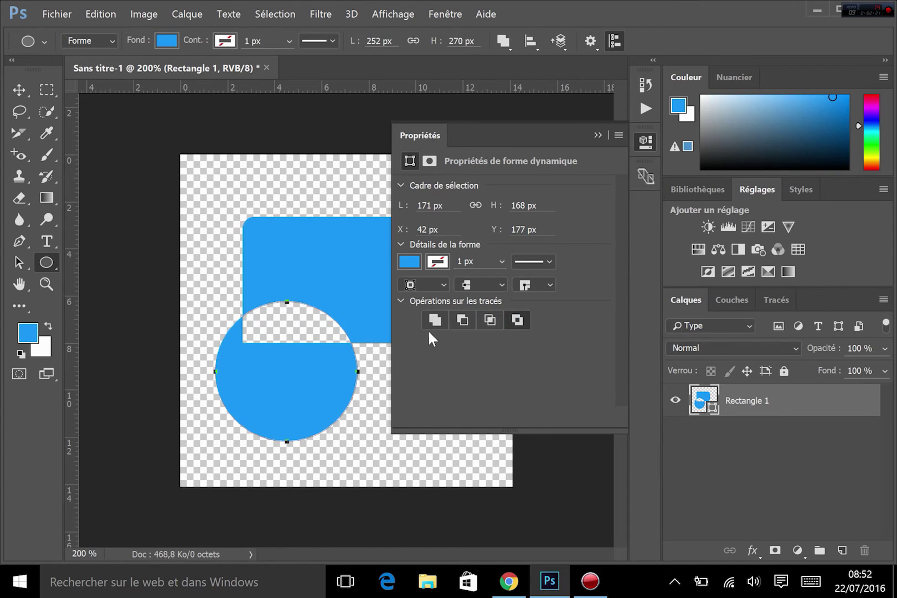
pyautogui.click(432, 321)
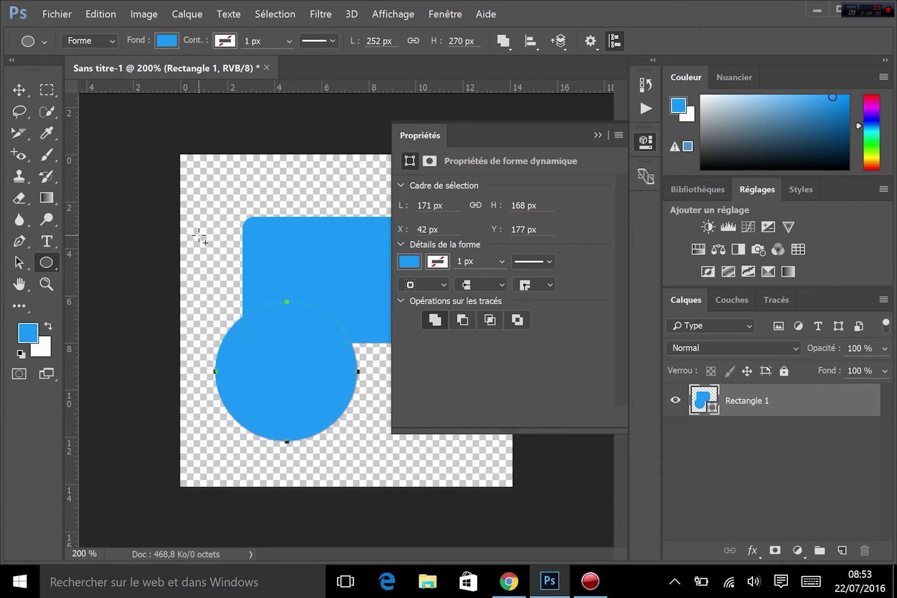
# - Move the ellipse with the Path Selection tool so it overlaps the rectangle's lower-right corner
pyautogui.click(644, 133)
pyautogui.click(645, 139)
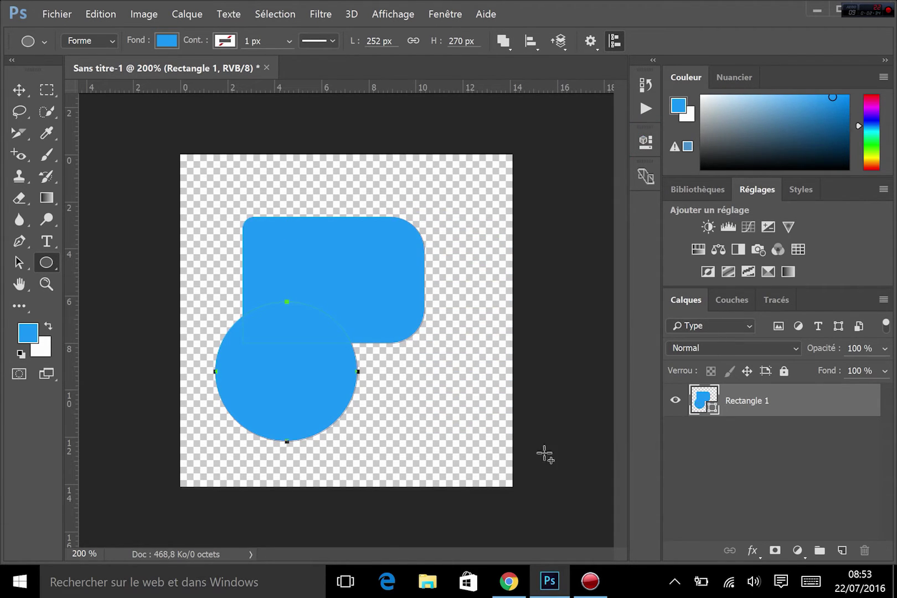
pyautogui.click(18, 261)
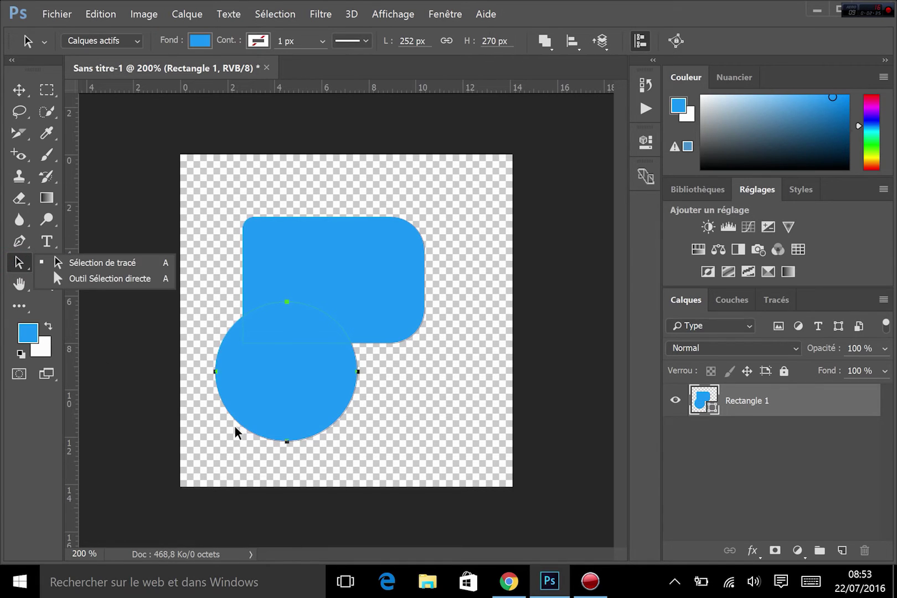
pyautogui.click(456, 448)
pyautogui.click(378, 320)
pyautogui.moveTo(326, 393); pyautogui.dragTo(360, 433)
pyautogui.moveTo(364, 408); pyautogui.dragTo(408, 365)
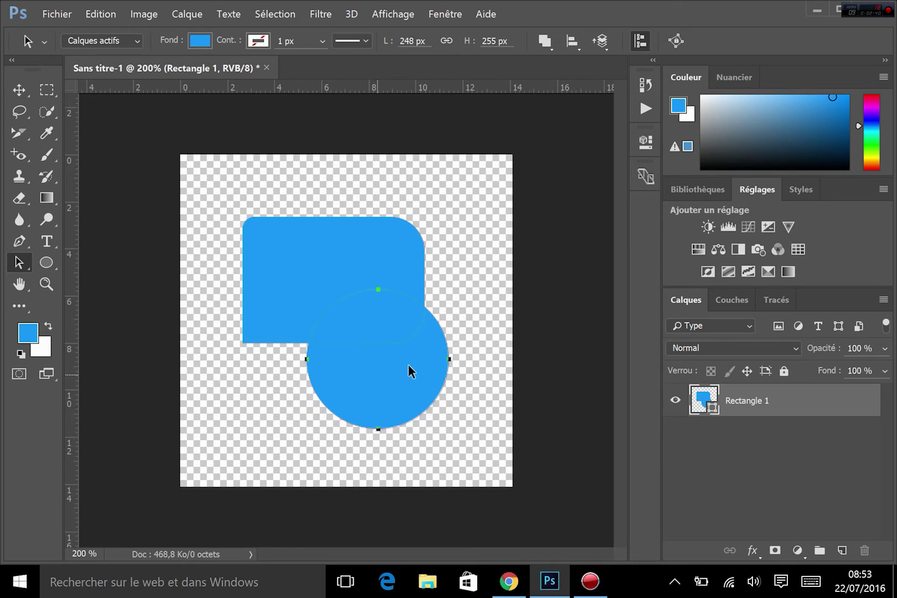
# - Delete the ellipse component from the rectangle's shape layer and accept the conversion to a regular path
pyautogui.click(437, 247)
pyautogui.click(374, 367)
pyautogui.click(374, 366)
pyautogui.click(409, 235)
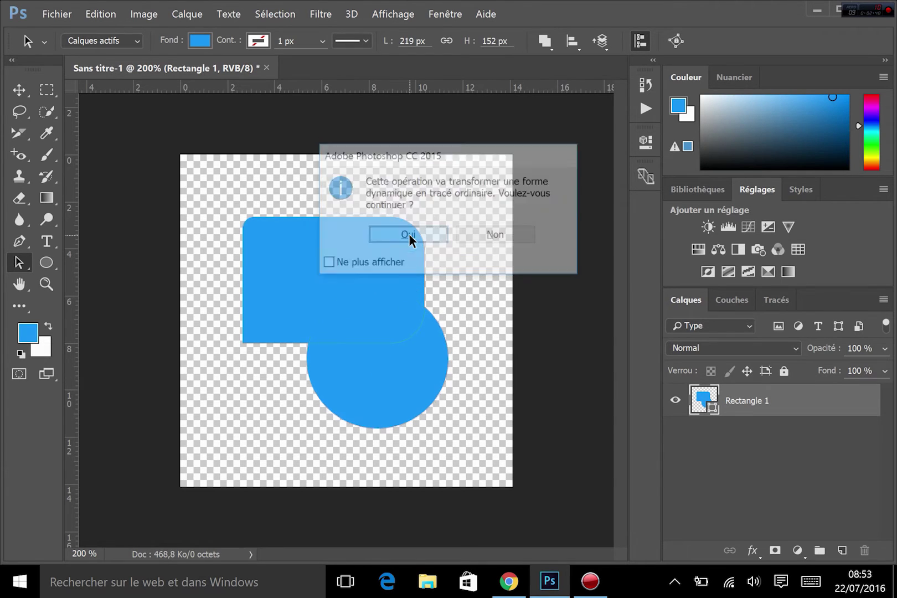
# - Draw an ellipse about 163 × 135 px that subtracts from the rectangle's lower-left corner
pyautogui.click(38, 263)
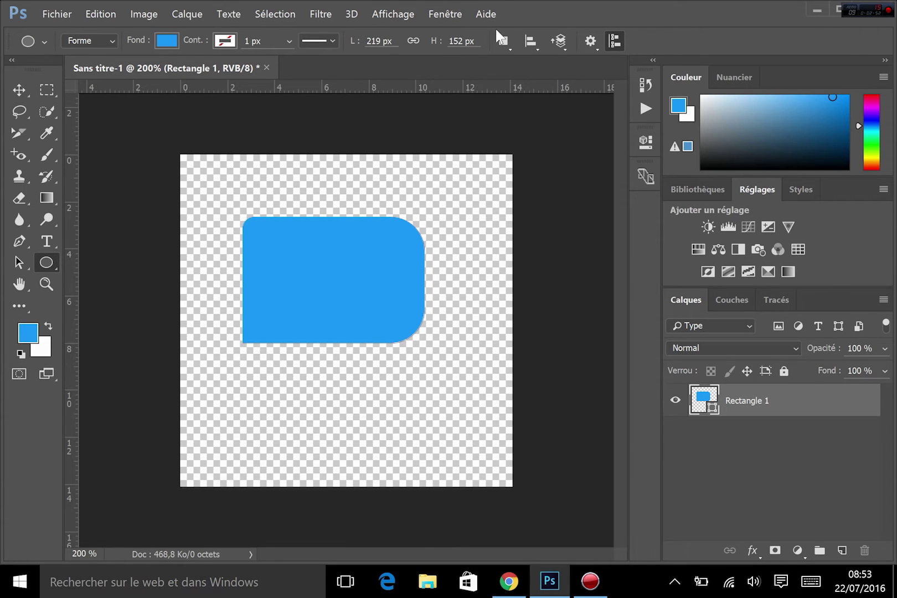
pyautogui.click(503, 41)
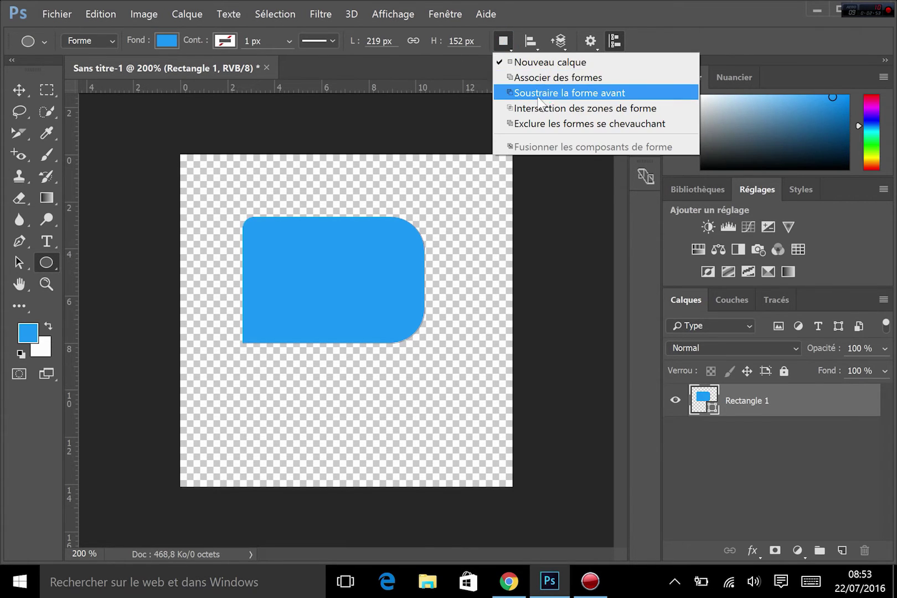
pyautogui.click(545, 93)
pyautogui.moveTo(208, 300); pyautogui.dragTo(343, 411)
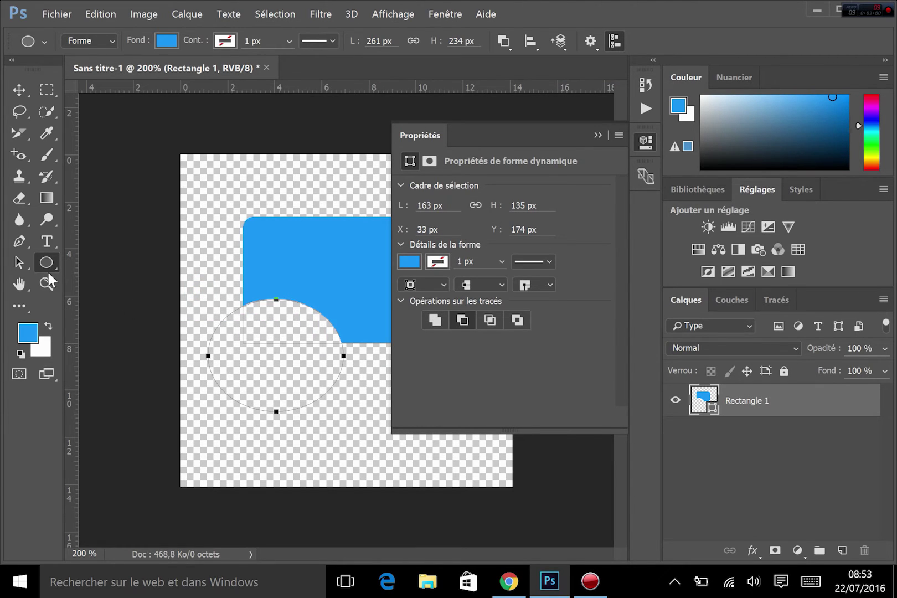
# - Move the subtracting ellipse to about X 37 px, Y 151 px and delete it from the shape layer
pyautogui.click(18, 262)
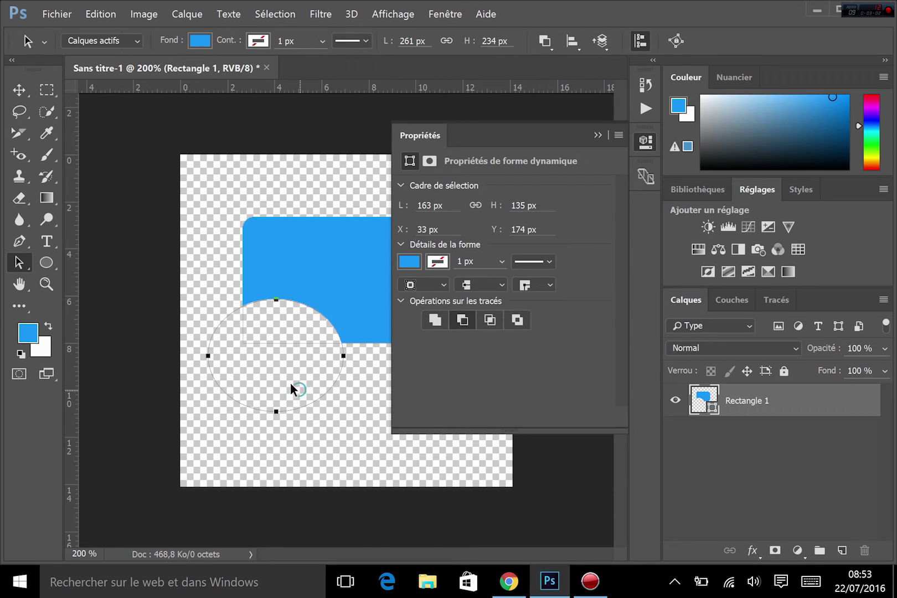
pyautogui.moveTo(290, 382)
pyautogui.mouseDown()
pyautogui.moveTo(278, 369)
pyautogui.moveTo(323, 391)
pyautogui.moveTo(308, 343)
pyautogui.moveTo(292, 375)
pyautogui.mouseUp()
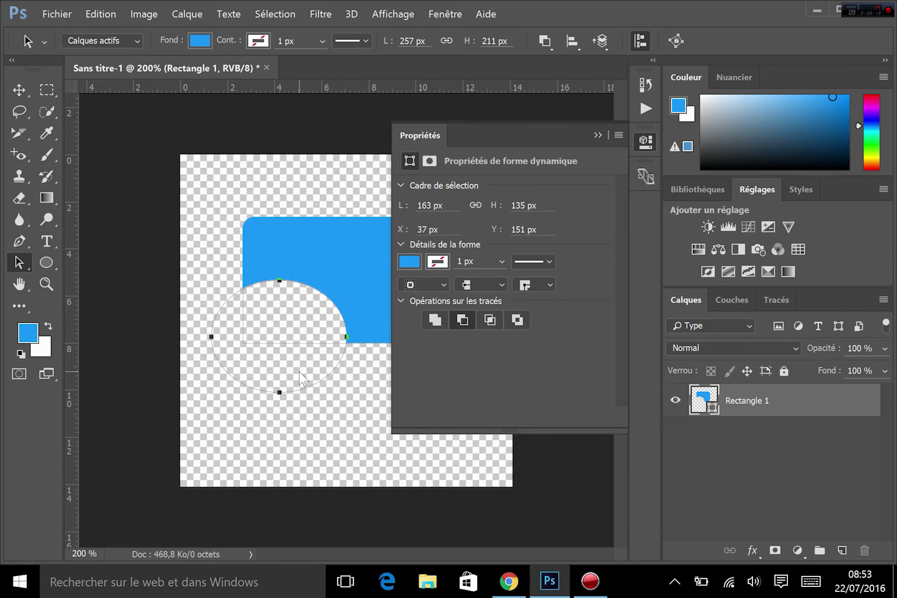
pyautogui.press('Delete')
pyautogui.press('Return')
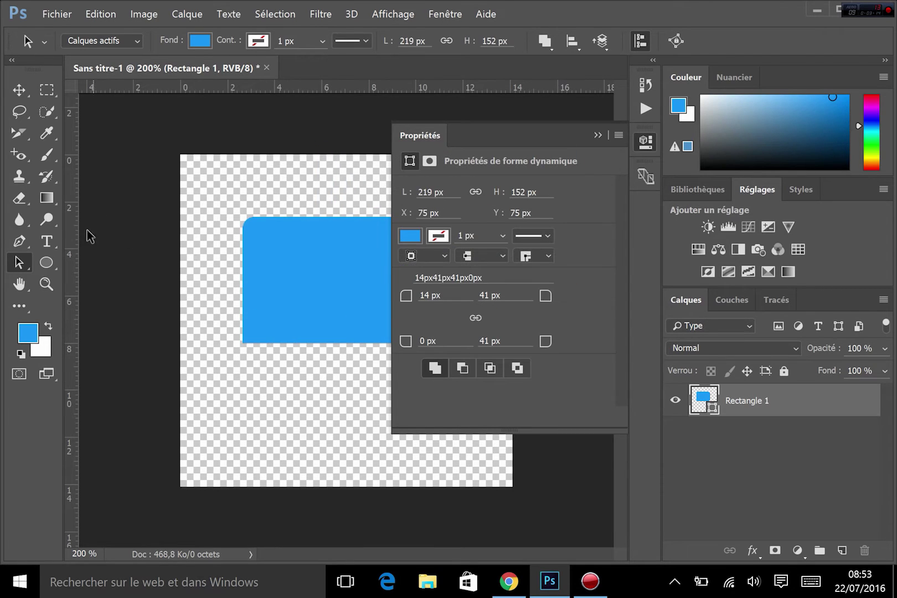
# - Draw an ellipse in intersect mode over the rectangle's lower-left corner and delete it from the shape layer
pyautogui.click(44, 264)
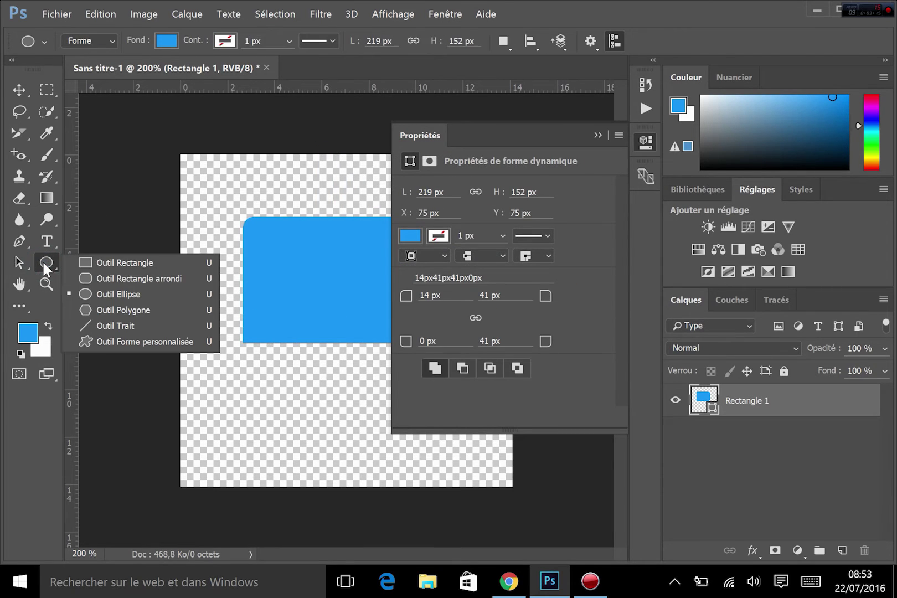
pyautogui.click(505, 34)
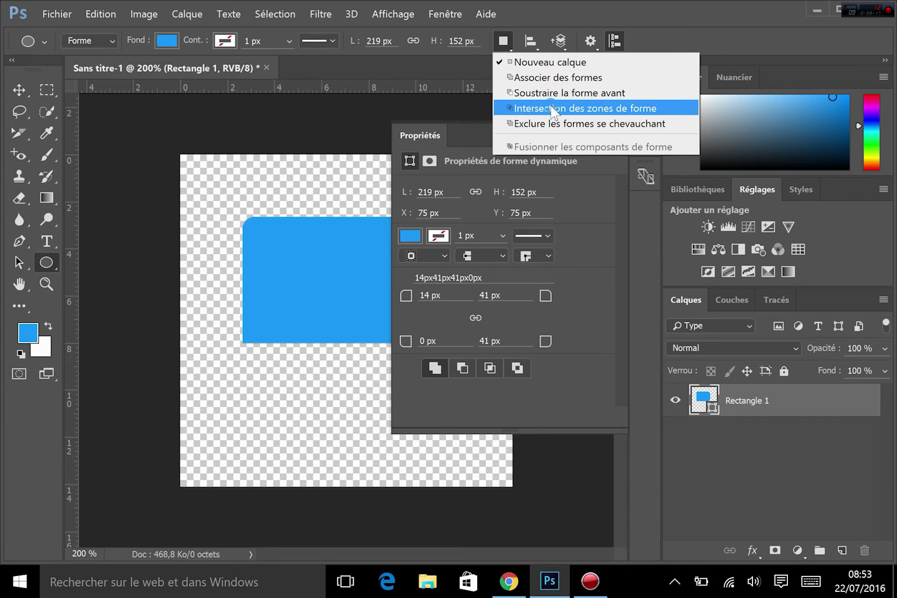
pyautogui.click(552, 109)
pyautogui.moveTo(229, 308); pyautogui.dragTo(321, 389)
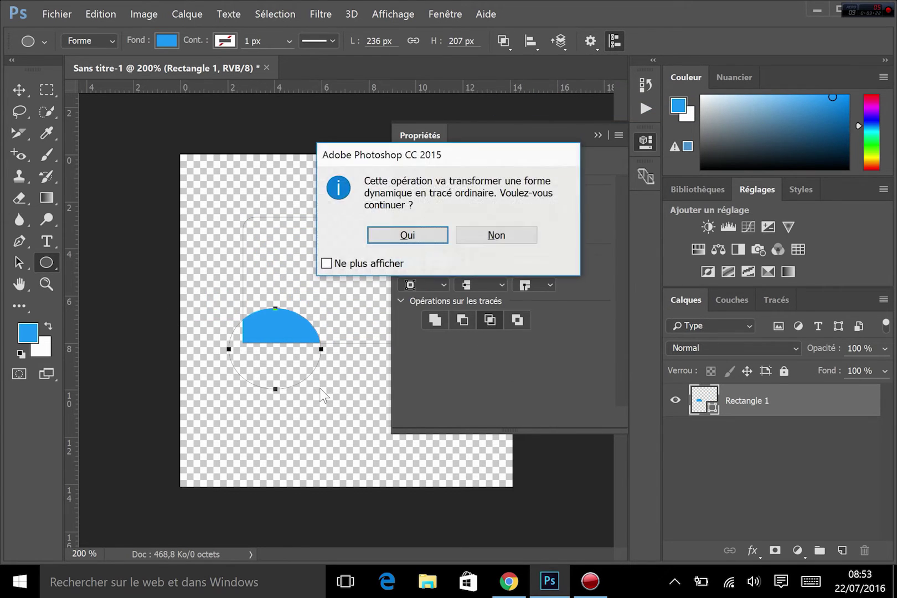
pyautogui.press('Escape')
# - Draw an ellipse about 141 × 160 px over the rectangle's lower-left corner that excludes the overlapping area
pyautogui.click(505, 36)
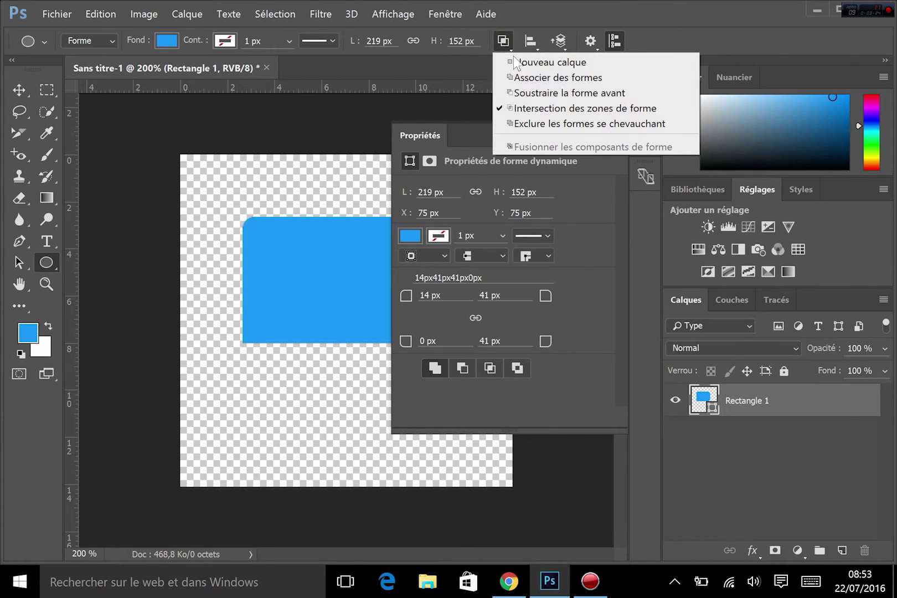
pyautogui.click(548, 123)
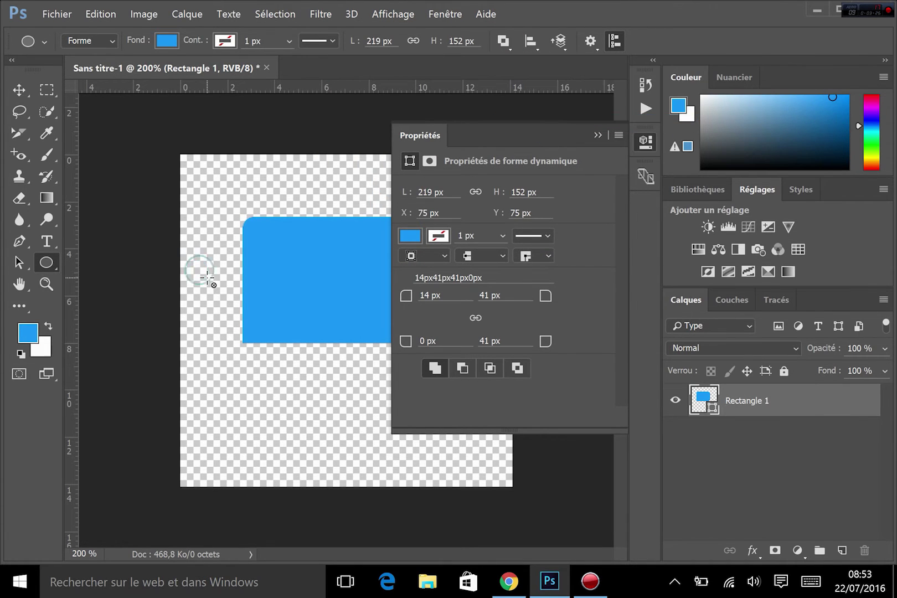
pyautogui.moveTo(209, 279); pyautogui.dragTo(324, 412)
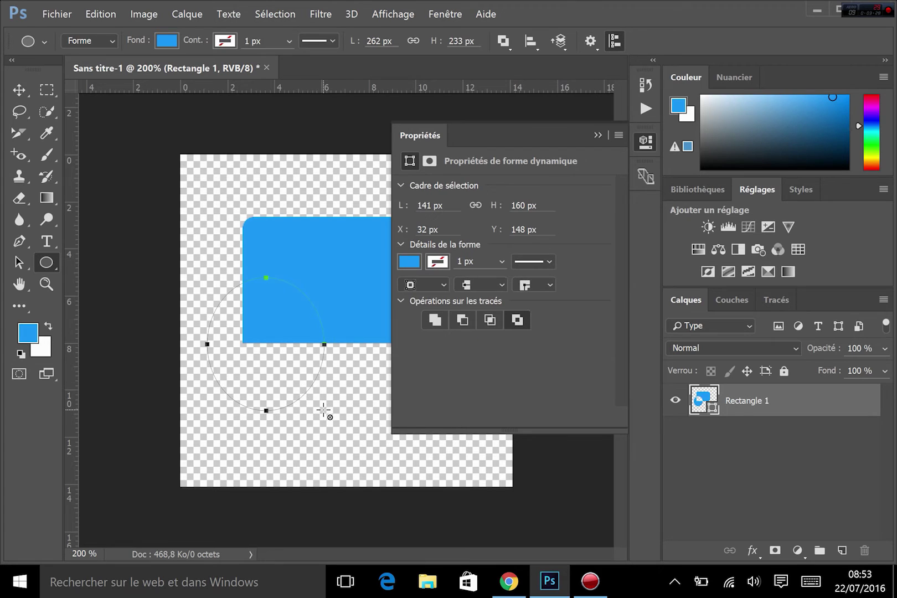
# - Delete the excluding ellipse and set the Ellipse tool to create shapes on a new layer
pyautogui.click(326, 342)
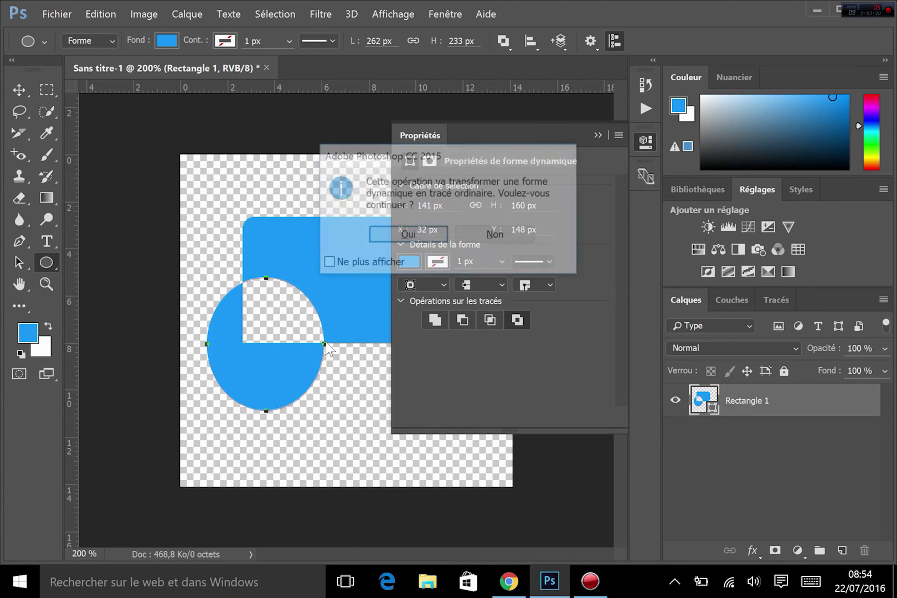
pyautogui.click(369, 233)
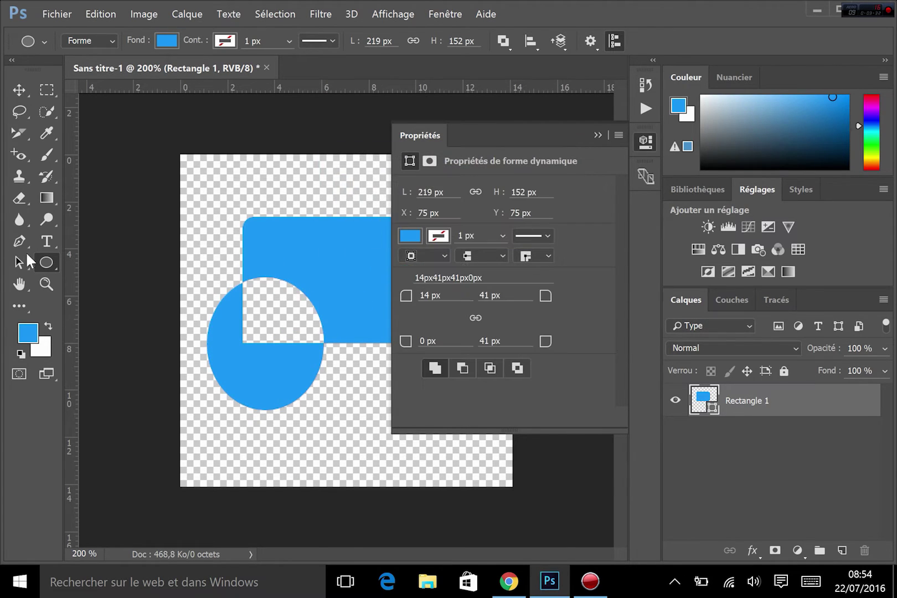
pyautogui.click(506, 36)
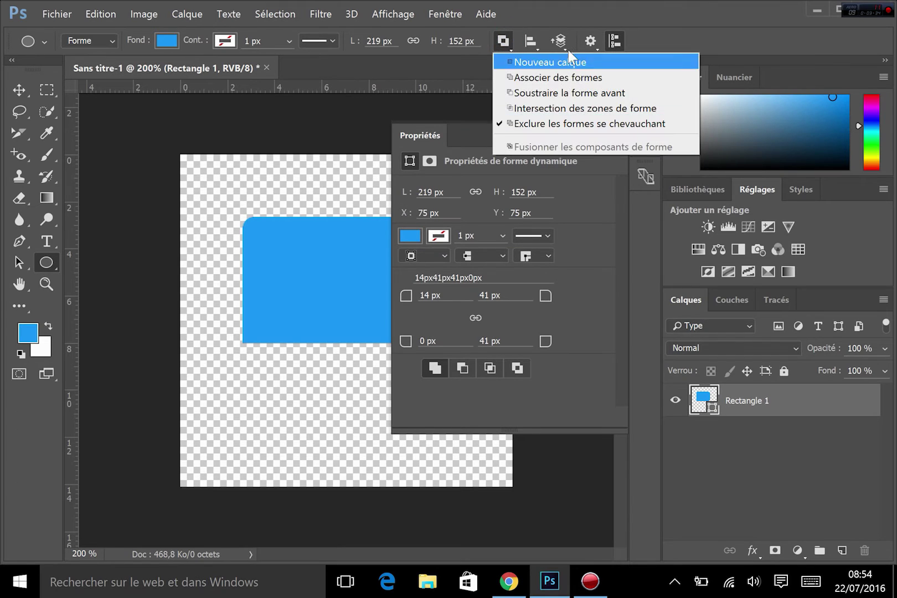
pyautogui.click(522, 60)
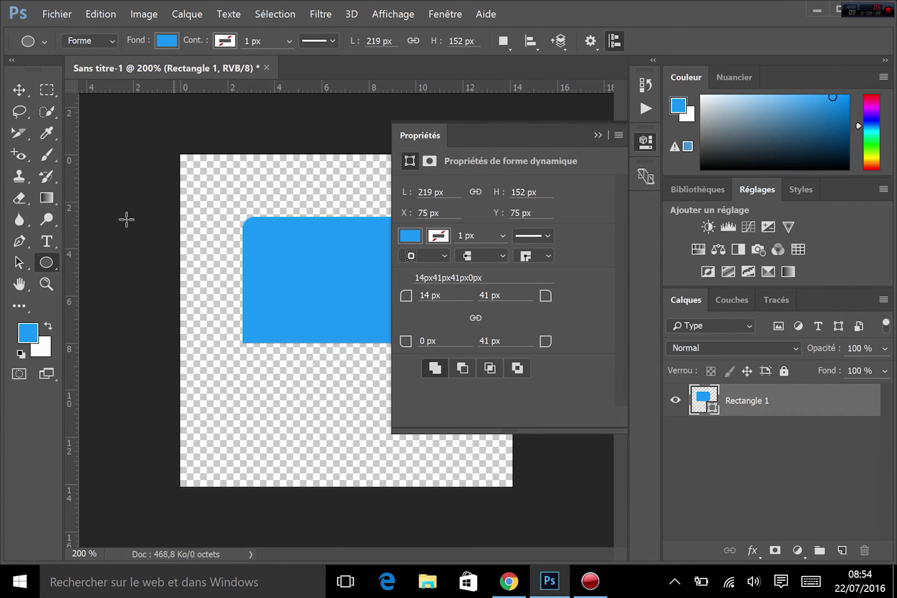
# - Convert the rectangle to a regular path and move its lower-left corner point downwards and inwards, making the shape about 248 px tall
pyautogui.moveTo(28, 269); pyautogui.dragTo(54, 269)
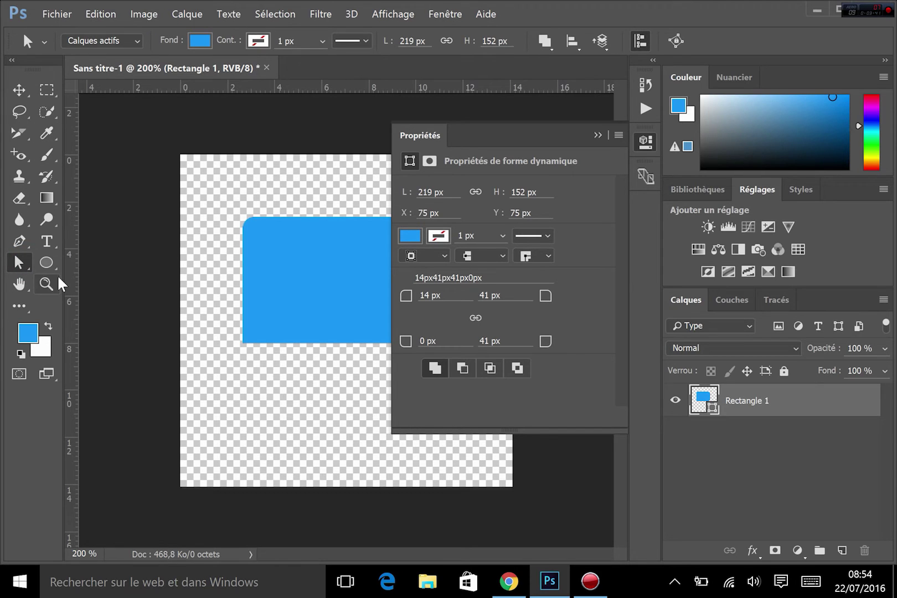
pyautogui.click(644, 142)
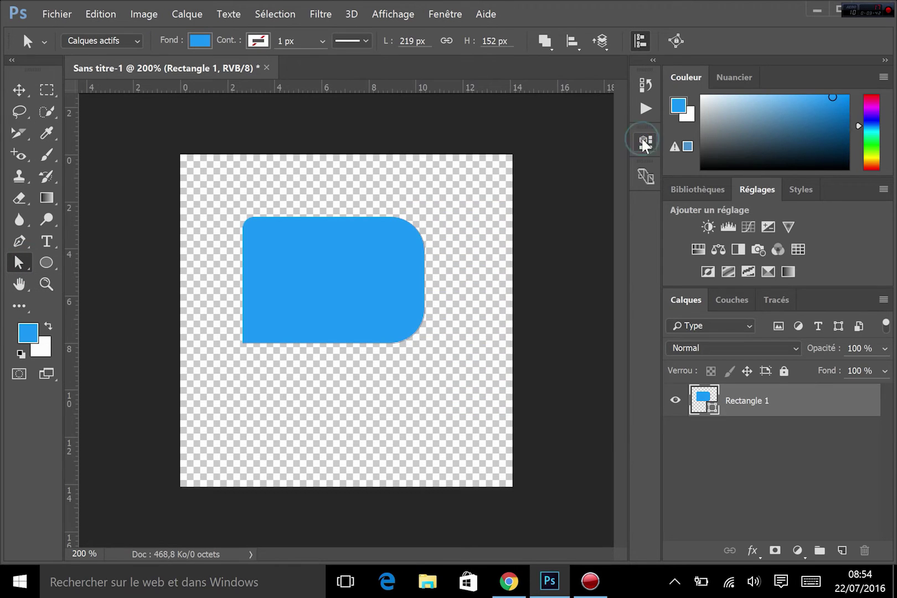
pyautogui.click(243, 343)
pyautogui.moveTo(244, 349); pyautogui.dragTo(206, 379)
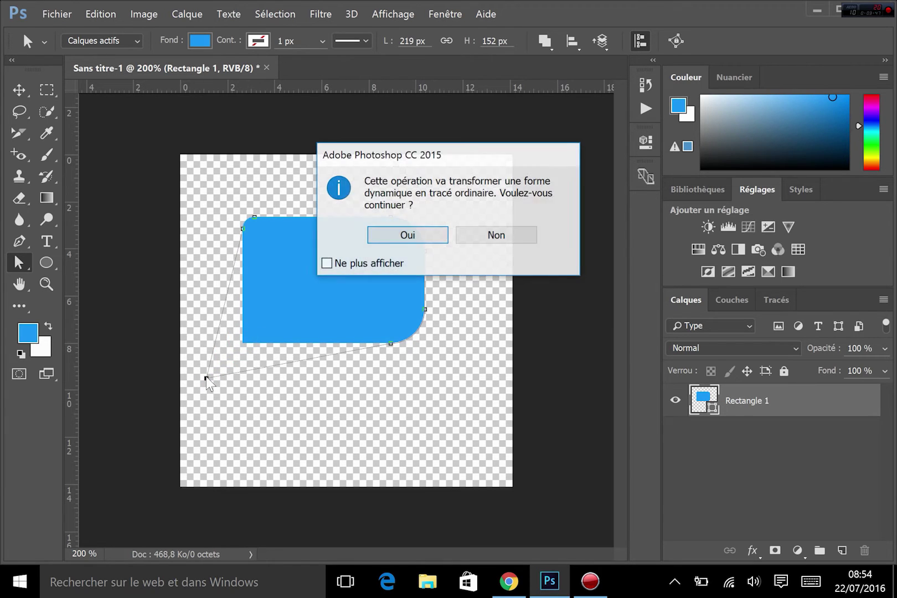
pyautogui.click(427, 235)
pyautogui.moveTo(206, 378); pyautogui.dragTo(282, 422)
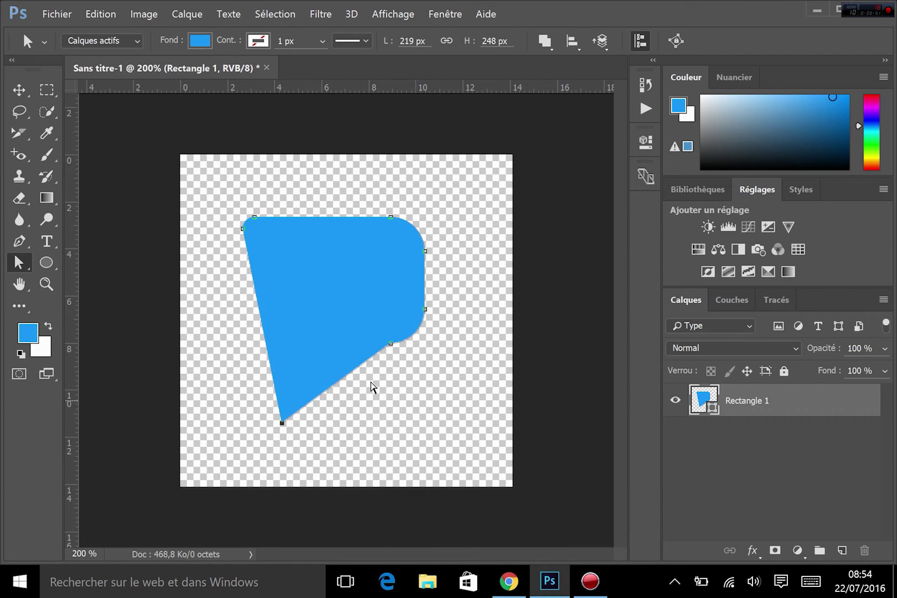
# - Reshape the path's lower-right rounded corner by swinging its curve handle and moving its upper anchor outwards, making the shape about 270 px wide
pyautogui.click(425, 310)
pyautogui.moveTo(425, 327); pyautogui.dragTo(450, 368)
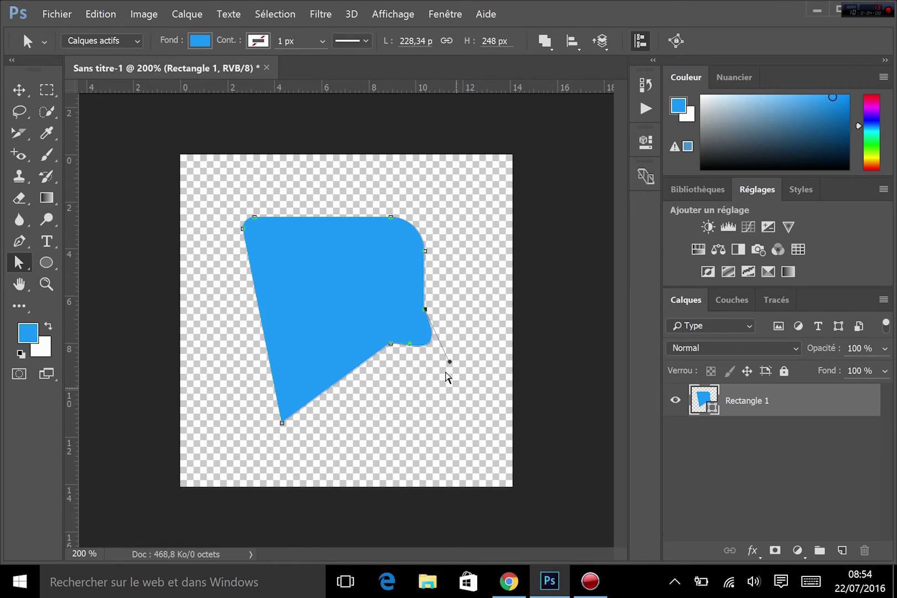
pyautogui.moveTo(425, 309); pyautogui.dragTo(463, 296)
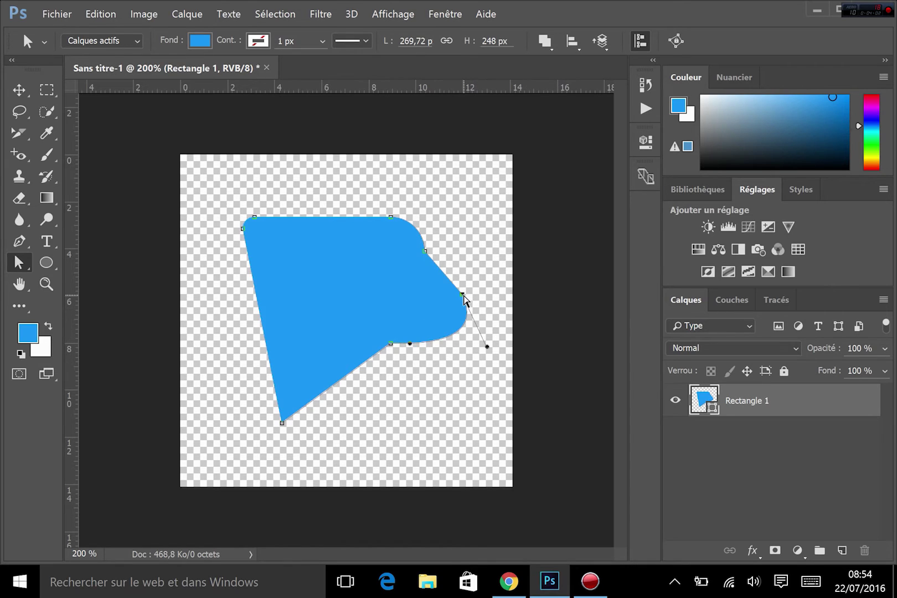
pyautogui.click(474, 394)
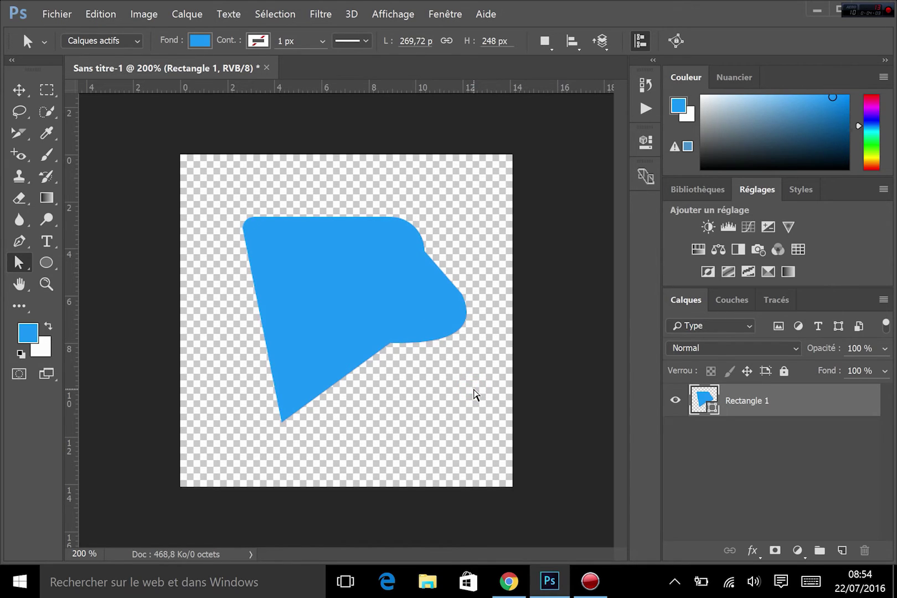
# - Activate the Pen tool in Forme mode and examine its drawing-mode and stroke options
pyautogui.click(391, 295)
pyautogui.click(20, 265)
pyautogui.click(98, 280)
pyautogui.click(19, 242)
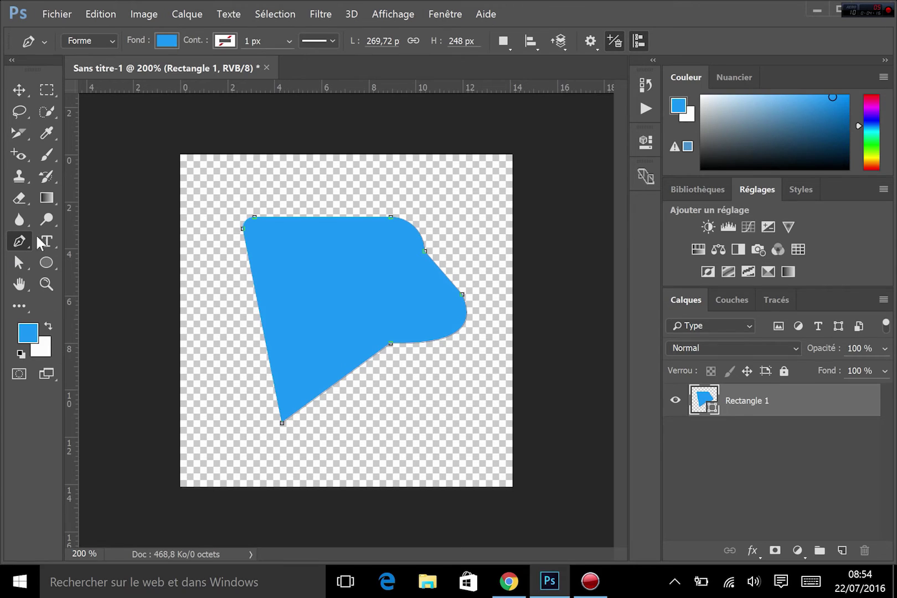
pyautogui.click(105, 40)
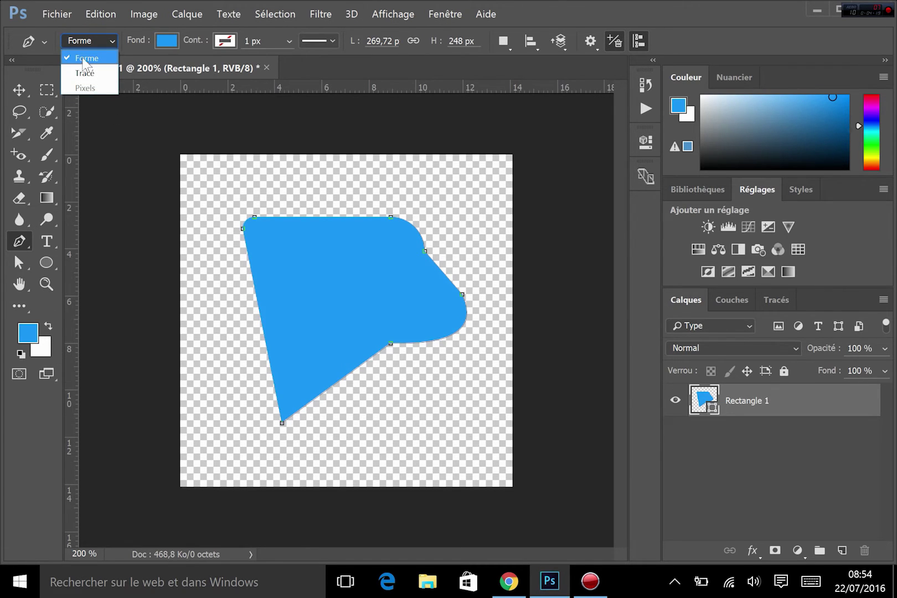
pyautogui.click(136, 40)
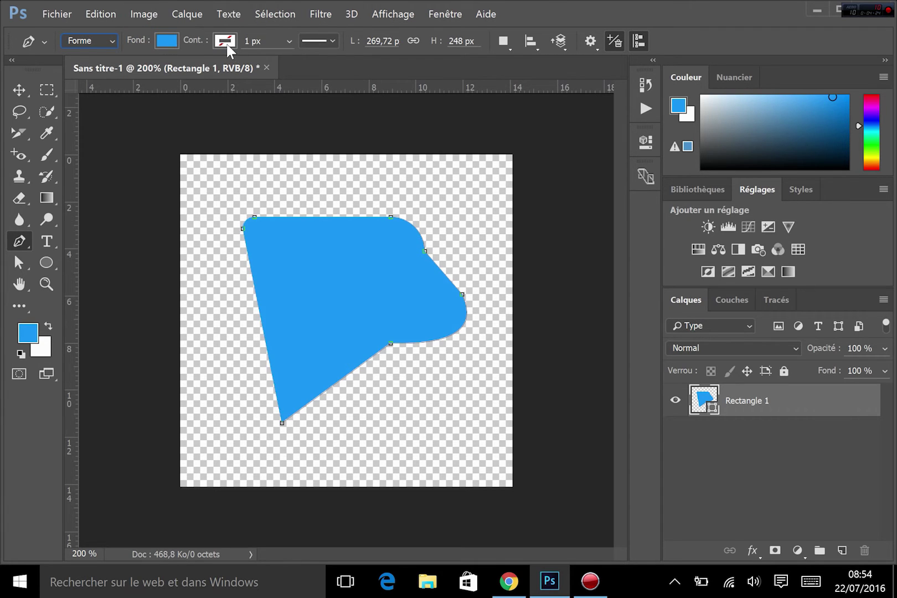
pyautogui.click(324, 41)
pyautogui.click(323, 40)
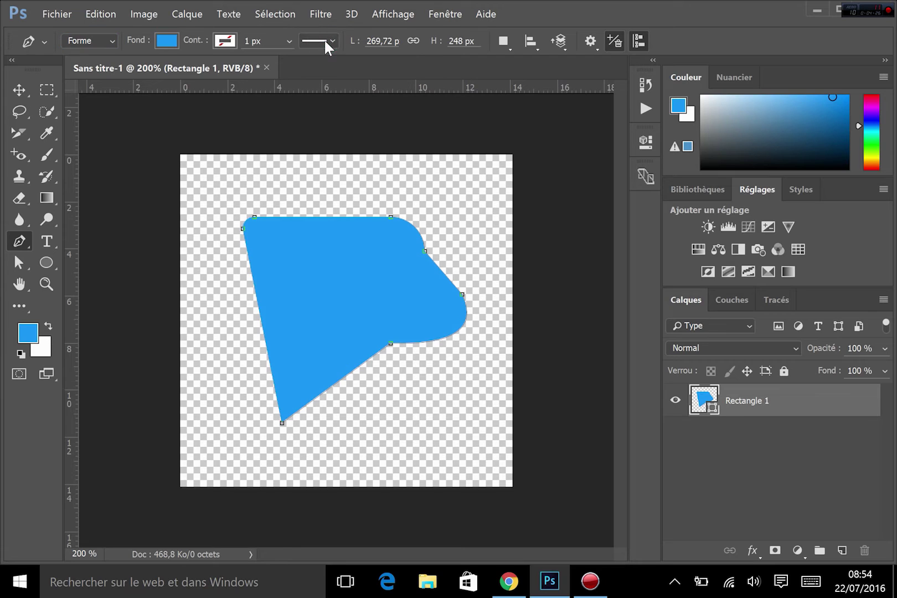
pyautogui.press('Escape')
# - Draw a closed curved Pen shape about 364 × 355 px on a new layer around the existing shape and delete it
pyautogui.click(212, 392)
pyautogui.moveTo(303, 456); pyautogui.dragTo(365, 450)
pyautogui.moveTo(445, 393); pyautogui.dragTo(423, 361)
pyautogui.moveTo(433, 305); pyautogui.dragTo(477, 284)
pyautogui.moveTo(470, 225); pyautogui.dragTo(427, 201)
pyautogui.moveTo(307, 176); pyautogui.dragTo(229, 220)
pyautogui.moveTo(189, 303); pyautogui.dragTo(204, 350)
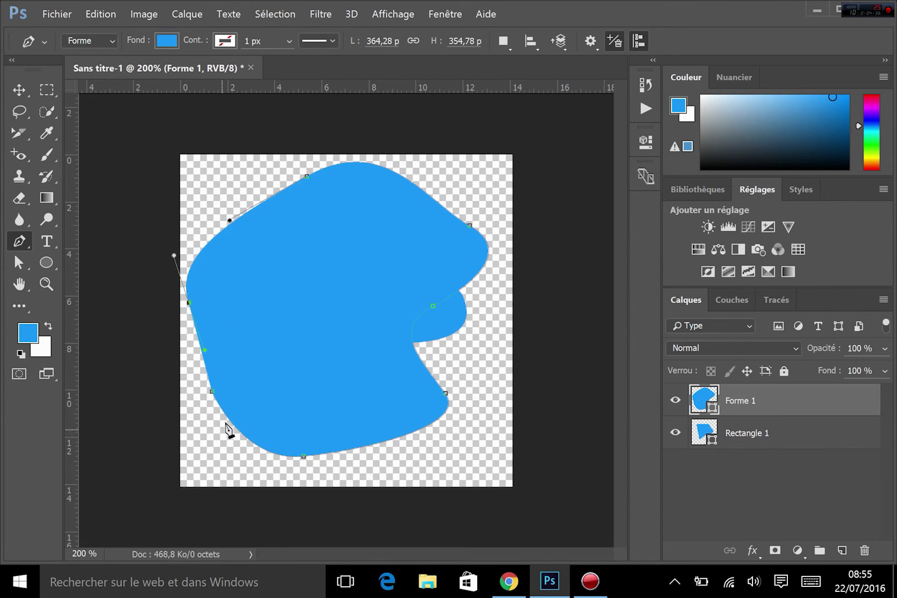
pyautogui.click(213, 393)
pyautogui.press('Delete')
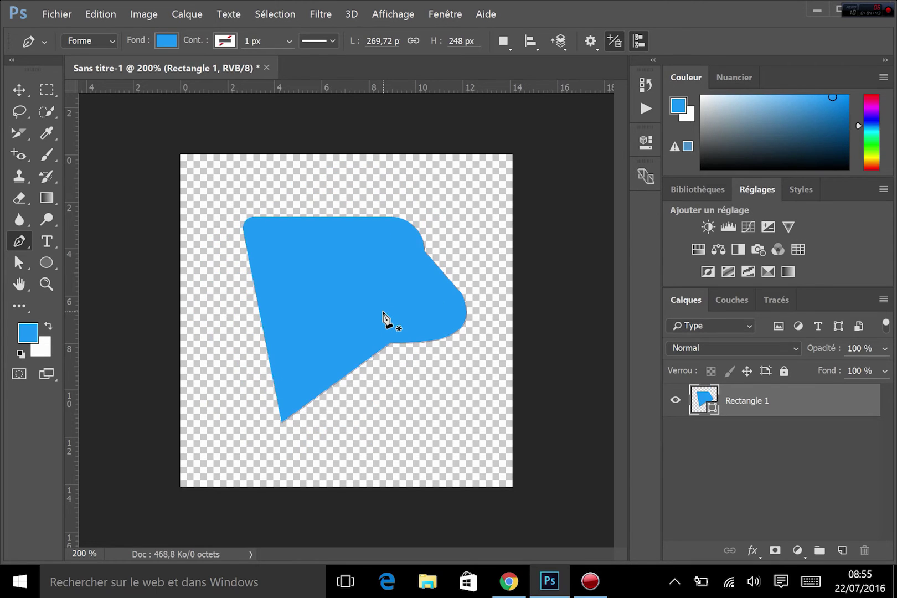
# - Draw a closed Pen shape over the shape's lower-left corner with the Associer des formes operation and delete it from the layer
pyautogui.click(503, 41)
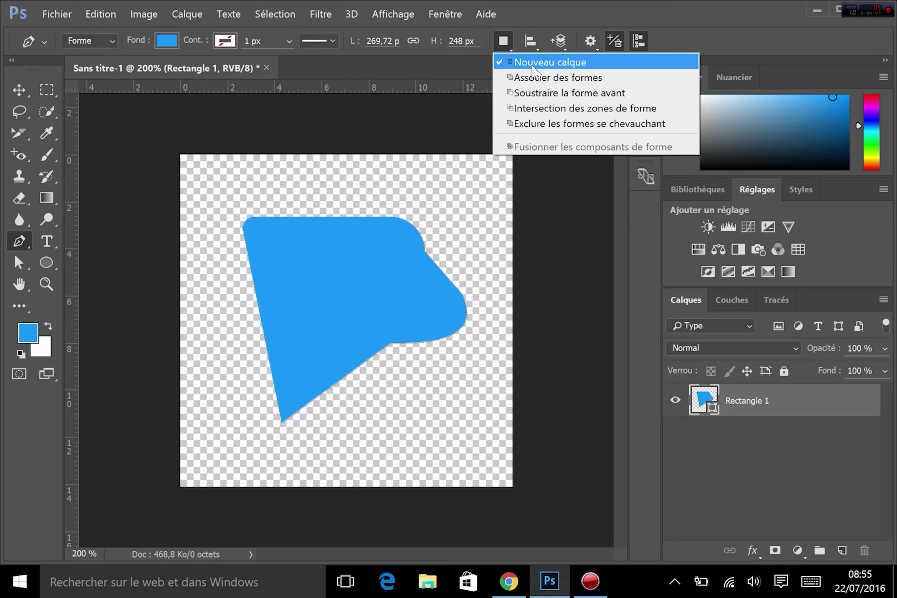
pyautogui.click(541, 77)
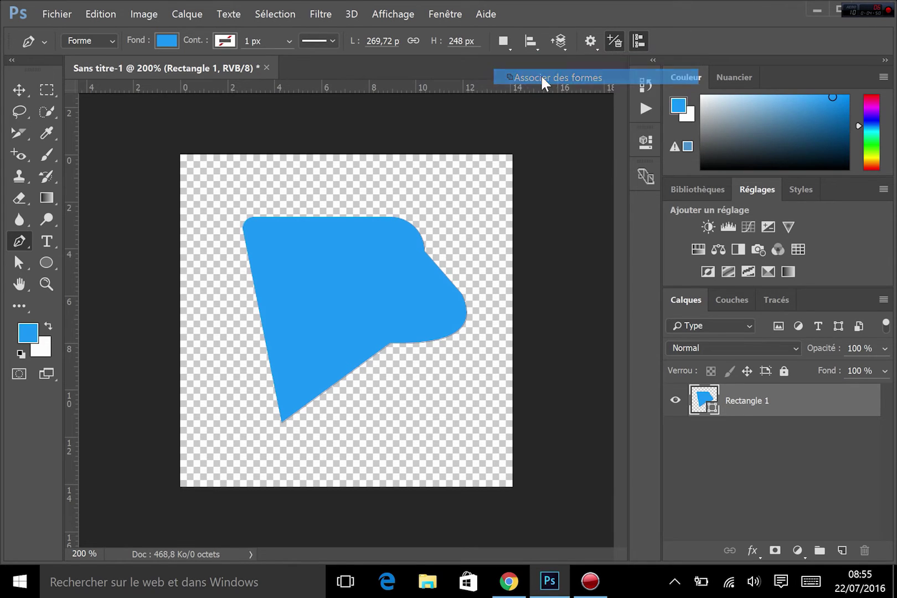
pyautogui.click(197, 452)
pyautogui.click(197, 368)
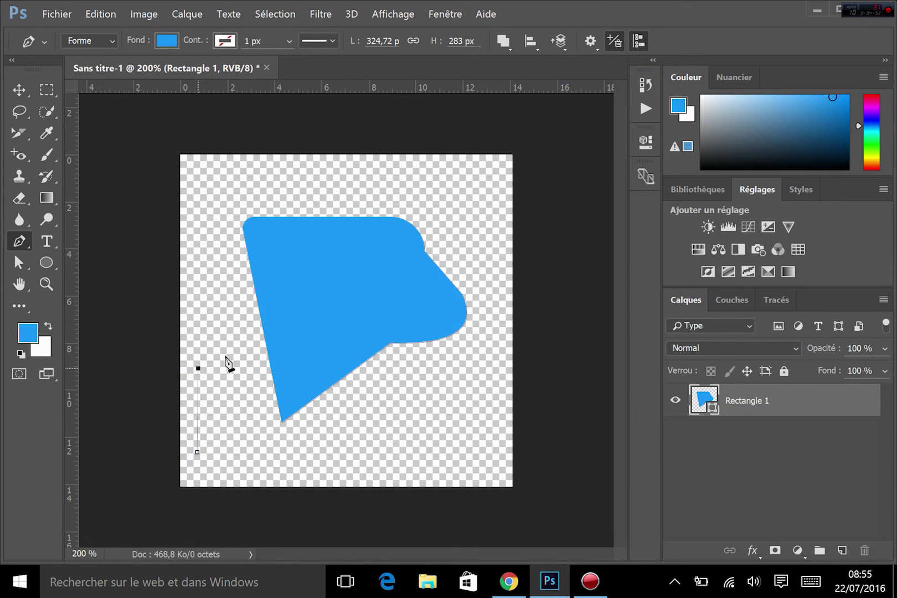
pyautogui.click(272, 345)
pyautogui.click(382, 405)
pyautogui.click(340, 470)
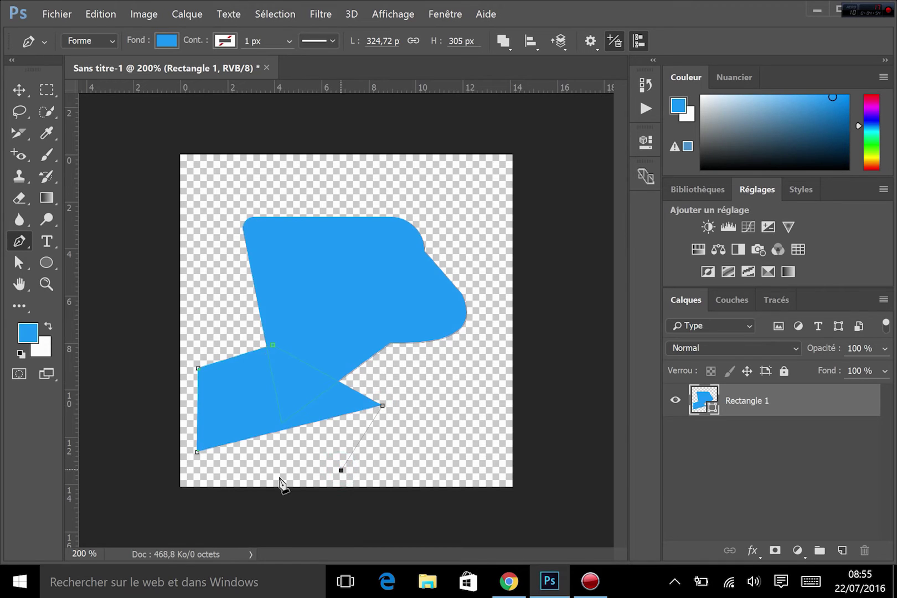
pyautogui.moveTo(229, 465); pyautogui.dragTo(197, 457)
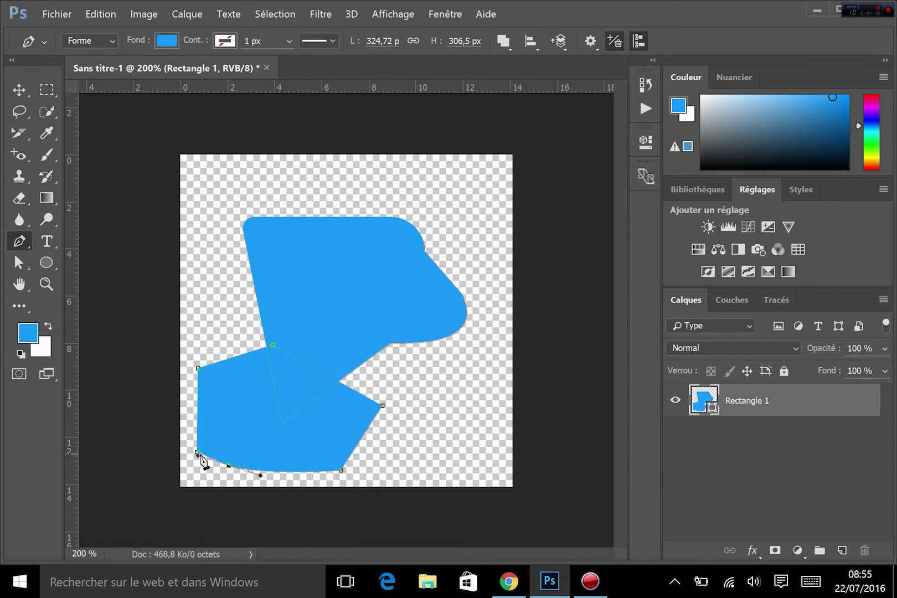
pyautogui.click(197, 452)
pyautogui.press('Delete')
pyautogui.press('Delete')
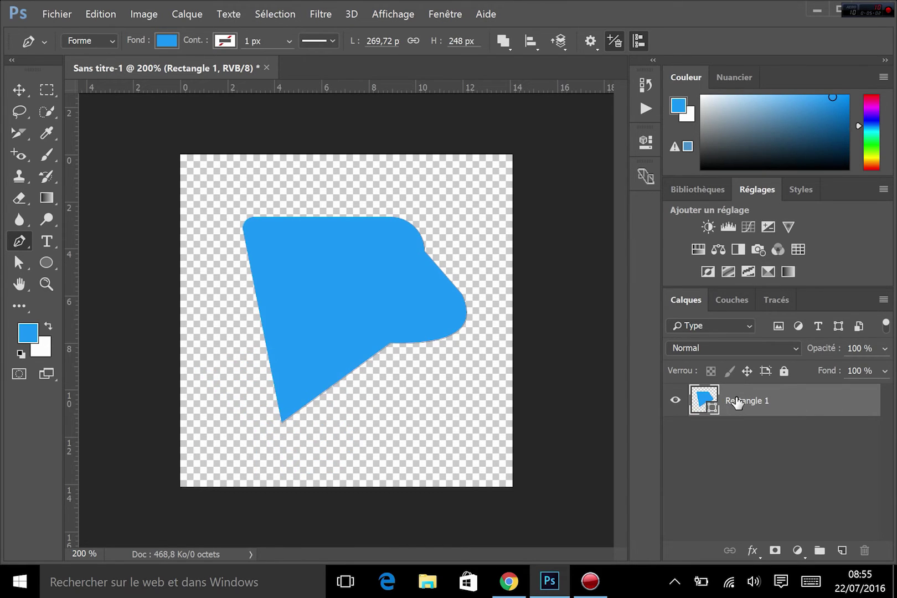
# - Move the shape layer slightly to the right and reselect its path for direct editing
pyautogui.click(19, 89)
pyautogui.moveTo(381, 270)
pyautogui.mouseDown()
pyautogui.moveTo(386, 244)
pyautogui.moveTo(401, 267)
pyautogui.moveTo(394, 272)
pyautogui.mouseUp()
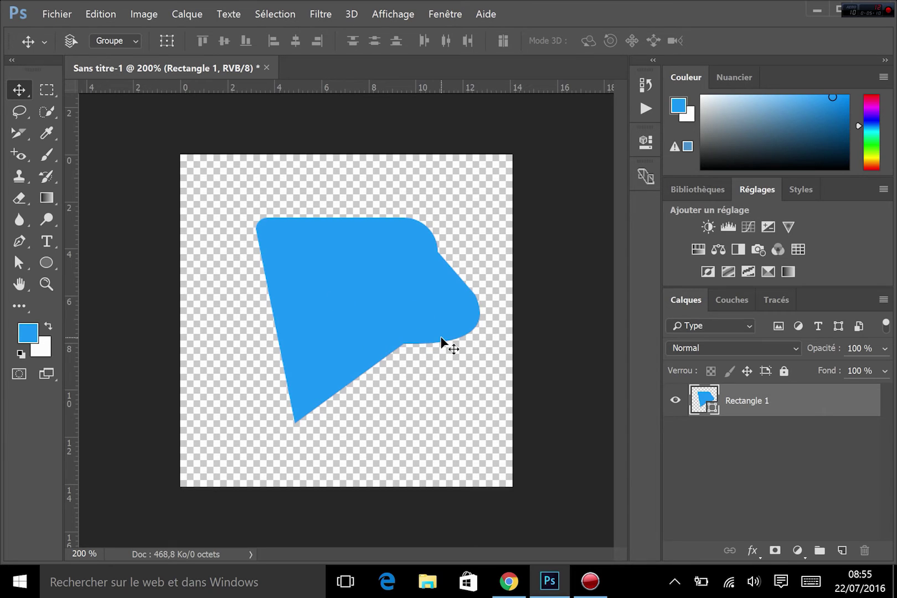
pyautogui.click(19, 264)
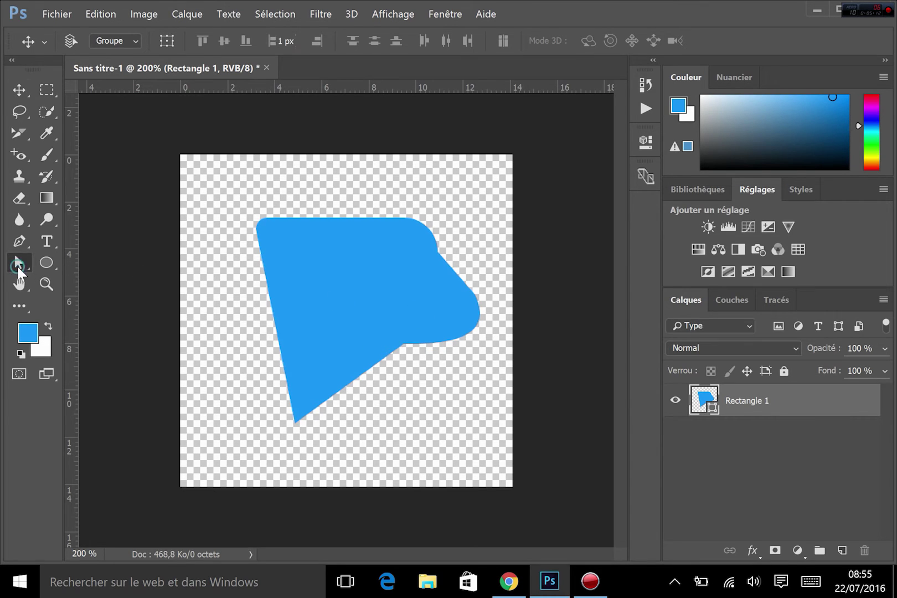
pyautogui.click(61, 274)
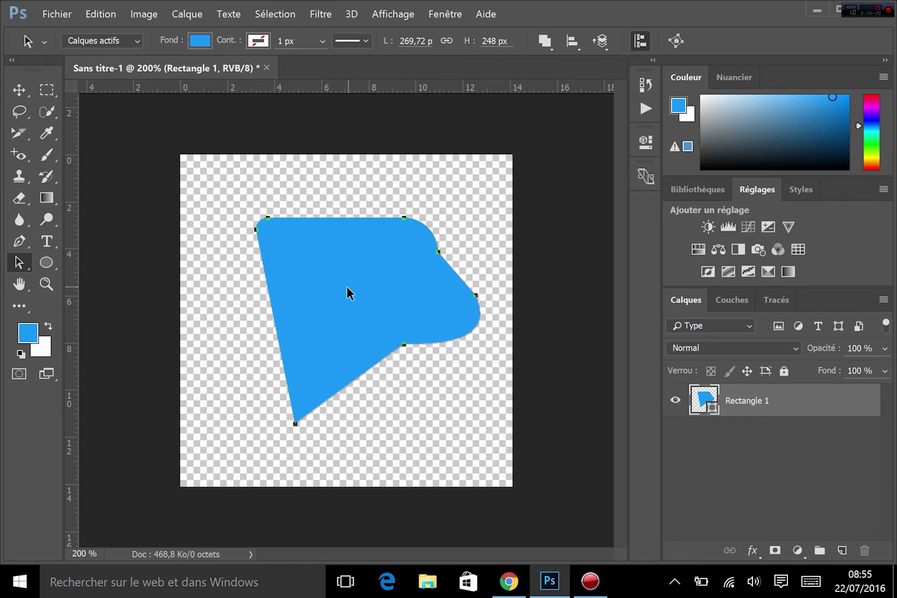
# - Change the shape's fill to the blue-to-white gradient preset
pyautogui.click(201, 41)
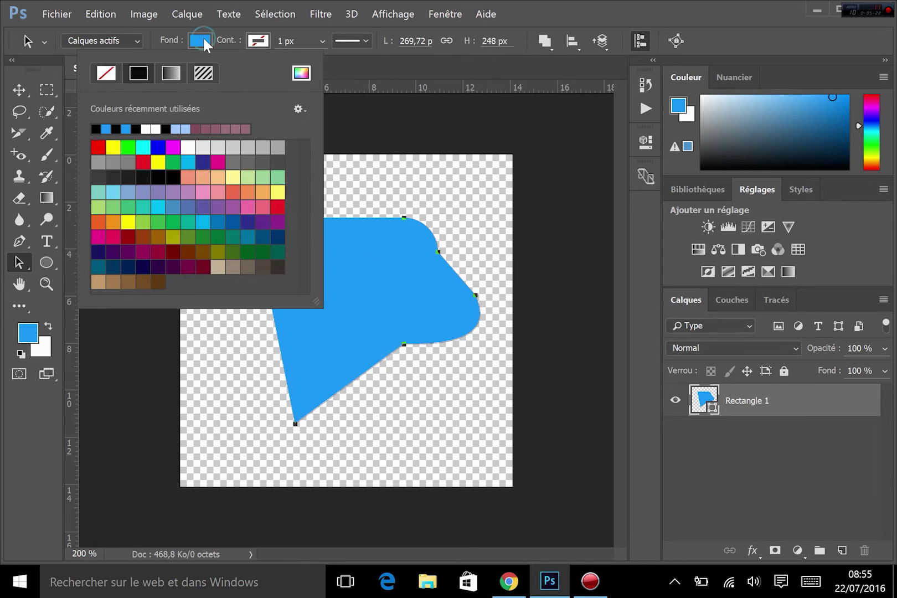
pyautogui.click(169, 73)
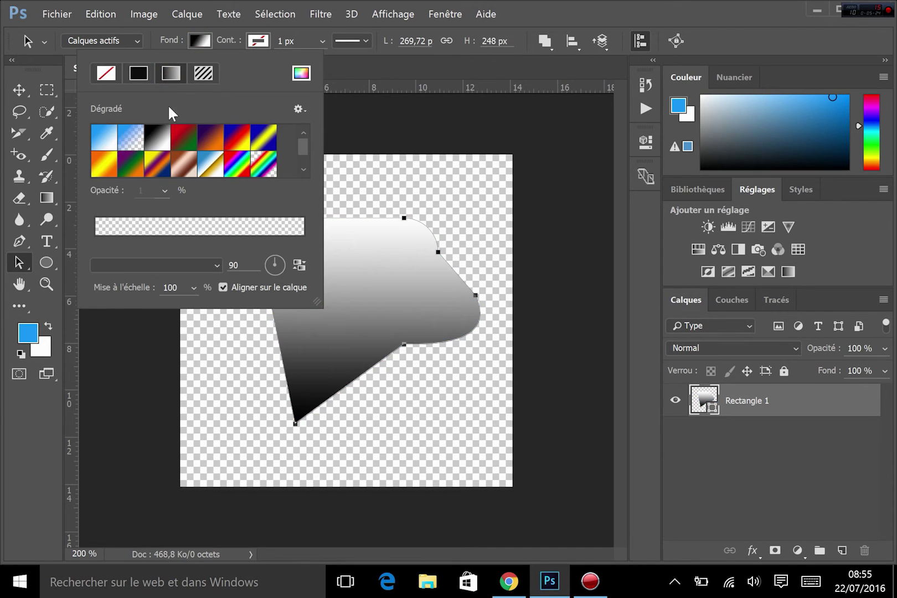
pyautogui.click(104, 145)
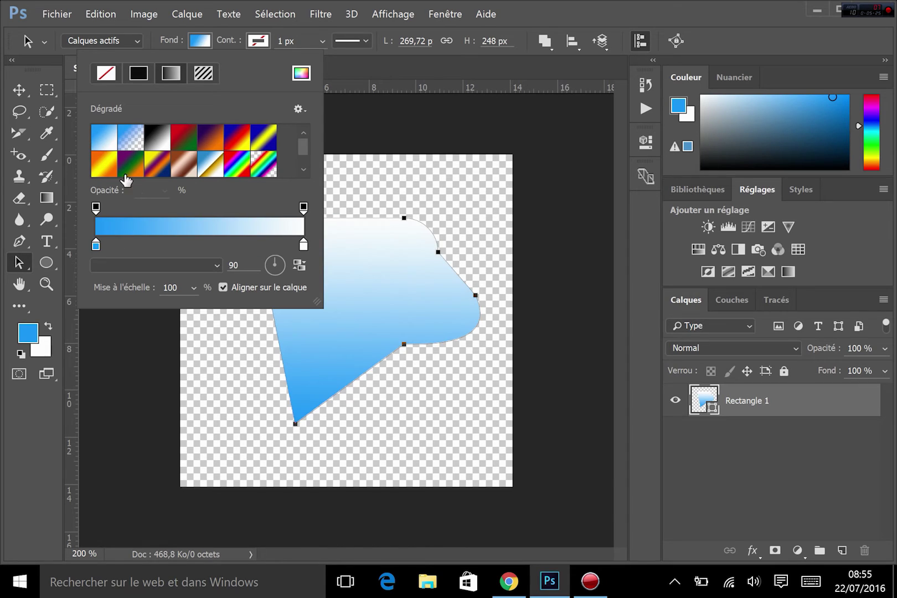
# - Recolour the fill gradient's blue stop to purple #745dca and rotate the gradient to an angle of 23°
pyautogui.click(96, 246)
pyautogui.doubleClick(95, 246)
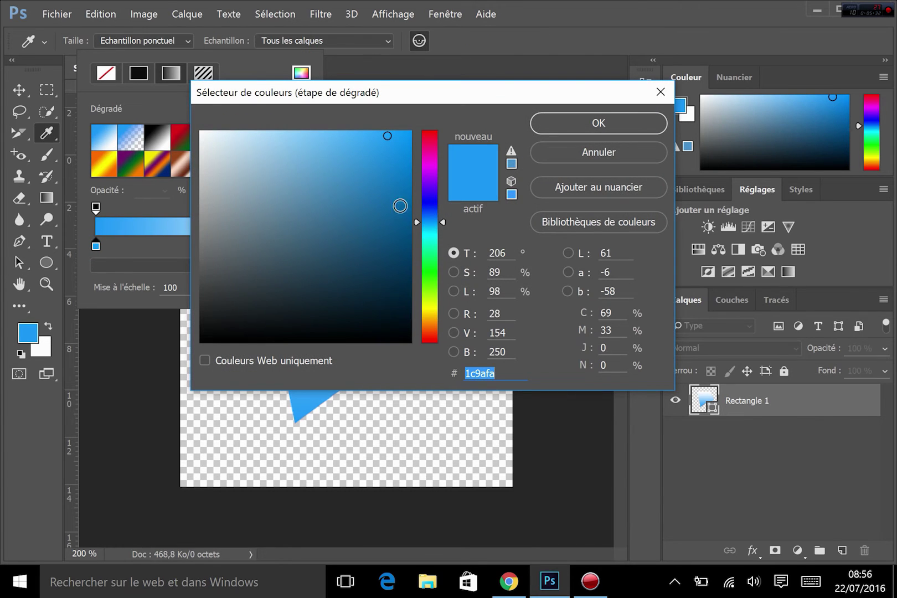
pyautogui.click(431, 193)
pyautogui.click(313, 175)
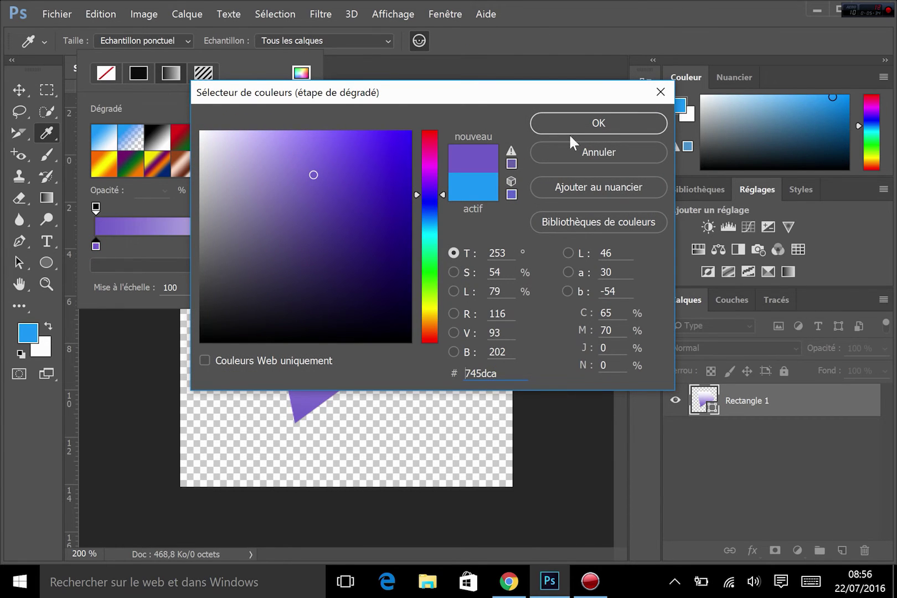
pyautogui.click(584, 134)
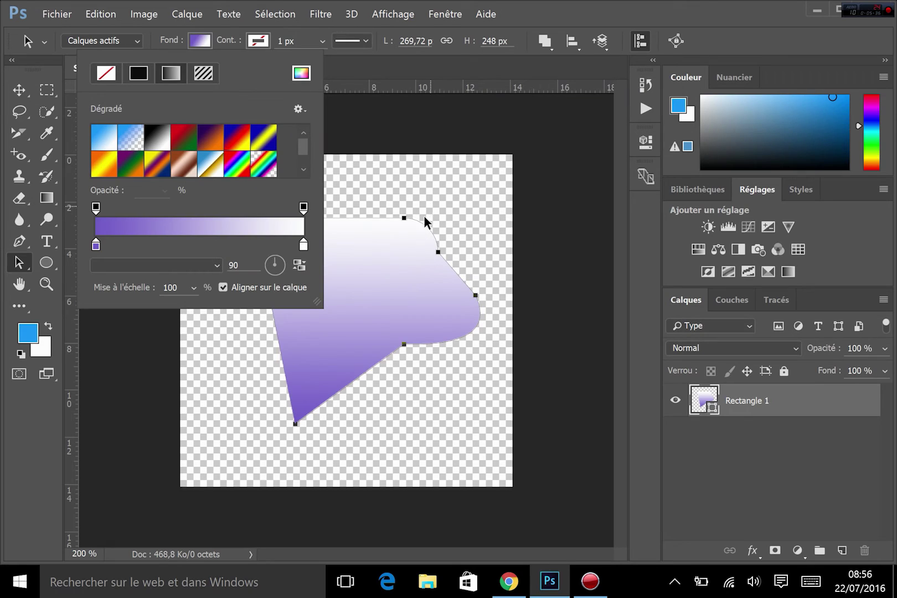
pyautogui.click(283, 262)
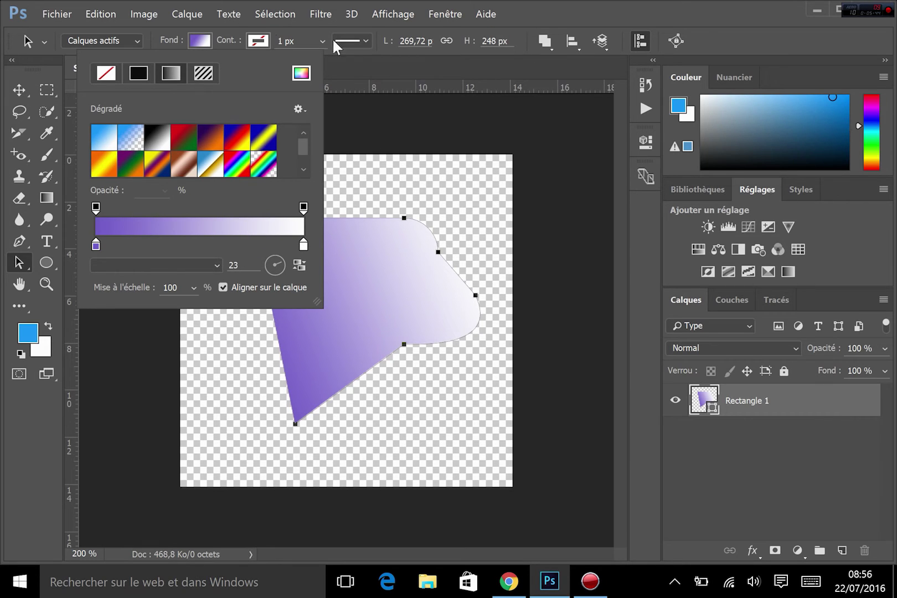
# - Switch the shape's fill to a solid colour and make it red
pyautogui.click(136, 74)
pyautogui.click(97, 147)
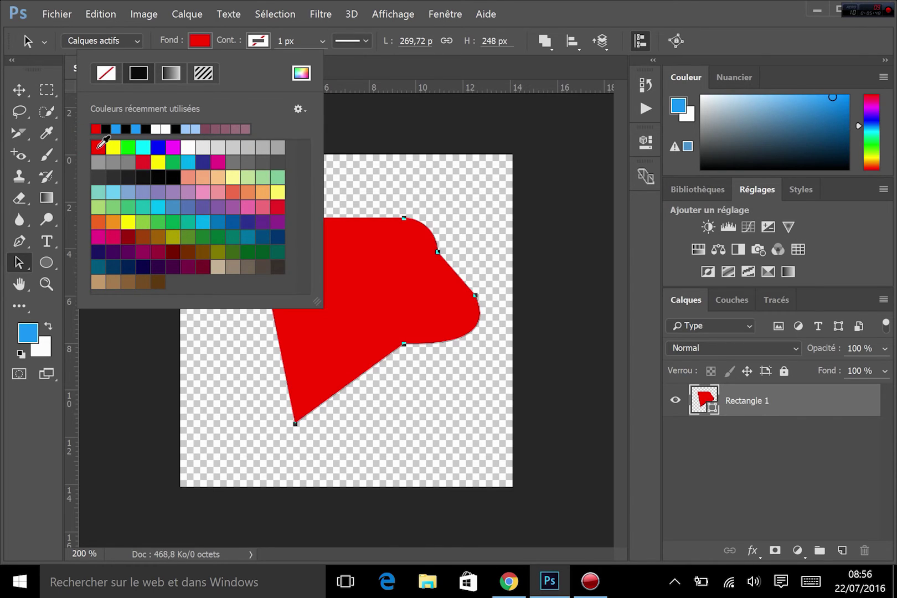
pyautogui.click(543, 3)
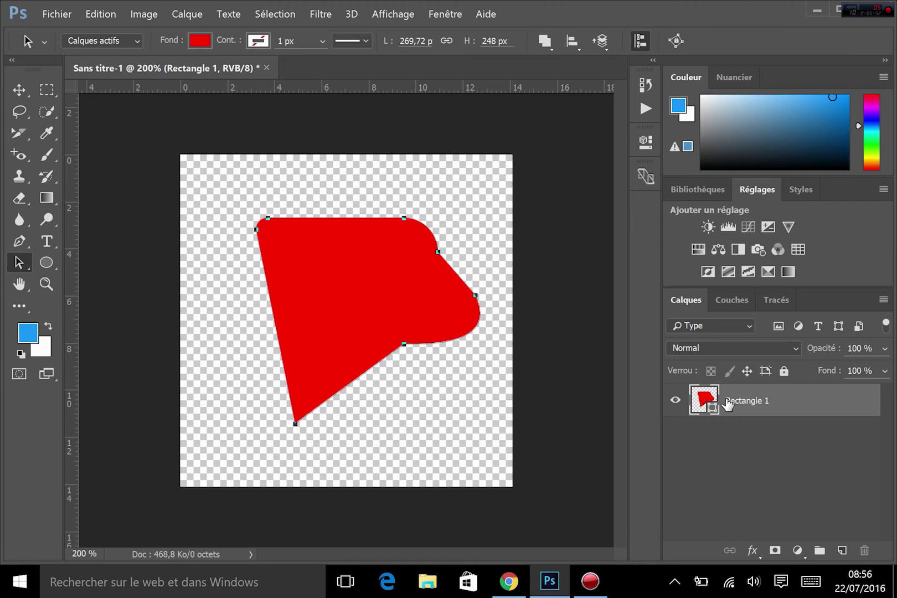
# - Add a rainbow gradient overlay in Angle style at 90° to the shape layer and hide the layer's effects
pyautogui.moveTo(726, 404); pyautogui.dragTo(726, 556)
pyautogui.click(757, 549)
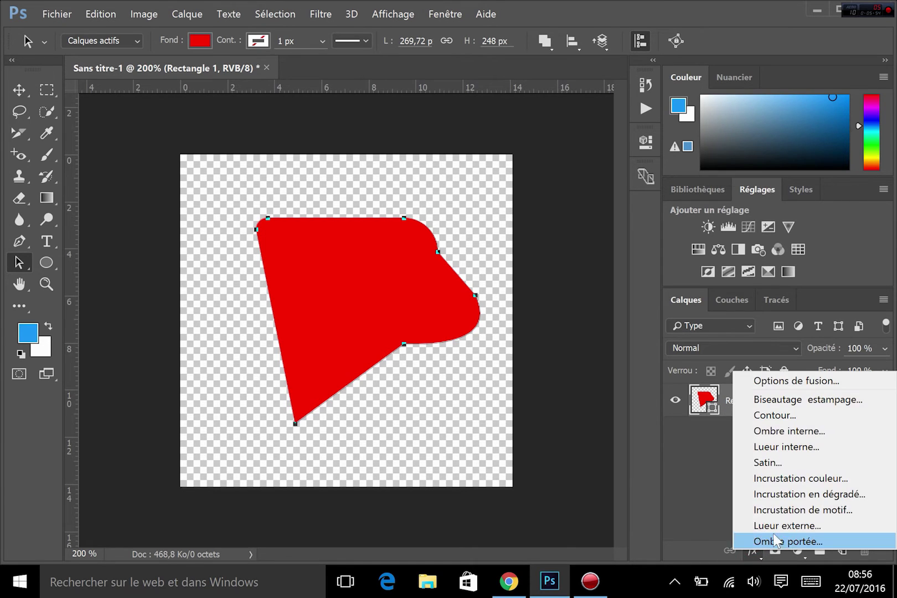
pyautogui.click(806, 493)
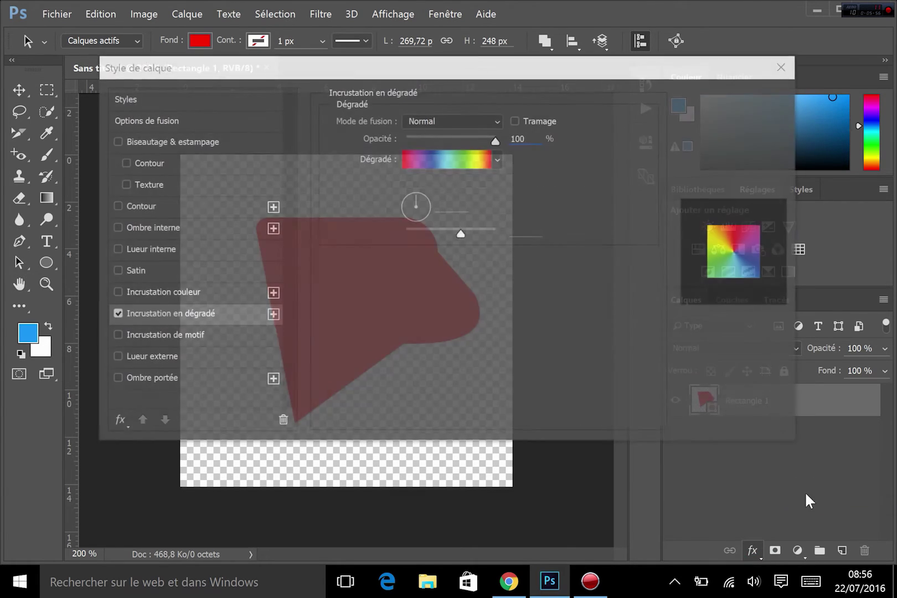
pyautogui.moveTo(467, 74); pyautogui.dragTo(421, 326)
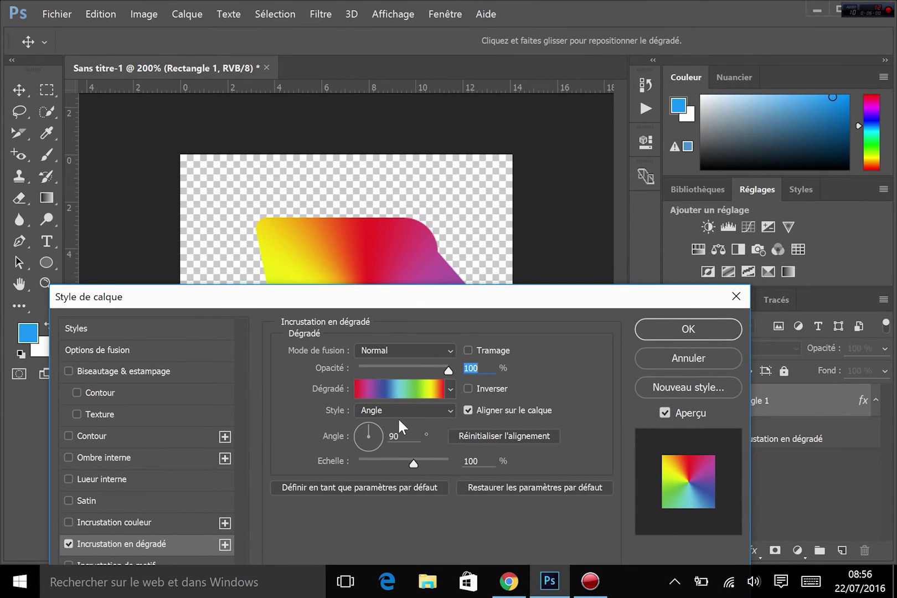
pyautogui.click(721, 330)
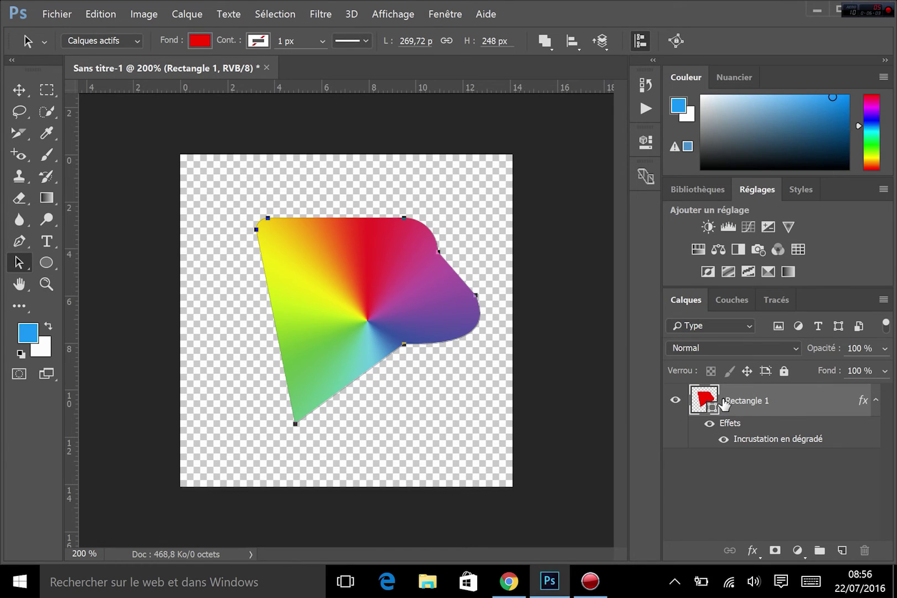
pyautogui.click(710, 424)
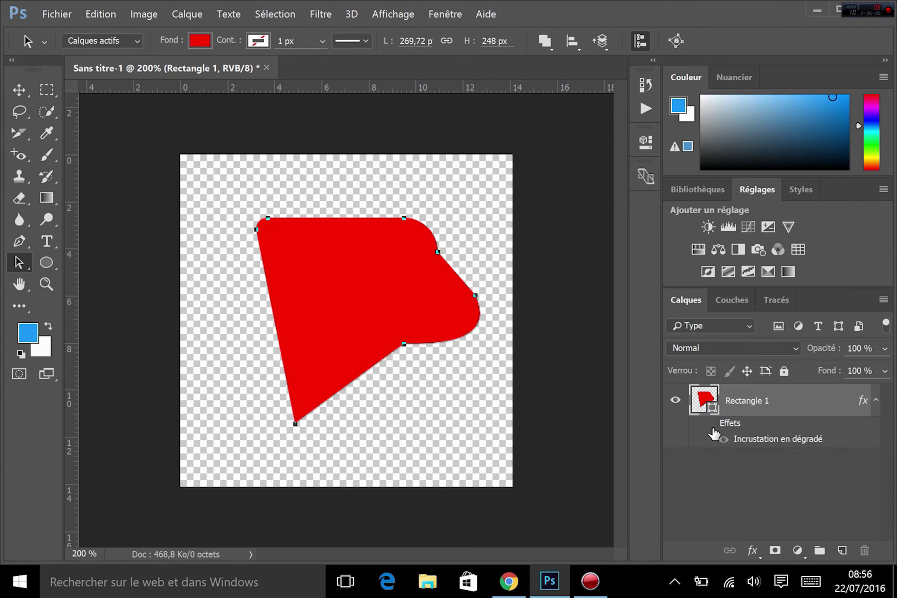
# - Try to apply the Gradient tool directly on the red shape layer
pyautogui.click(46, 195)
pyautogui.click(334, 310)
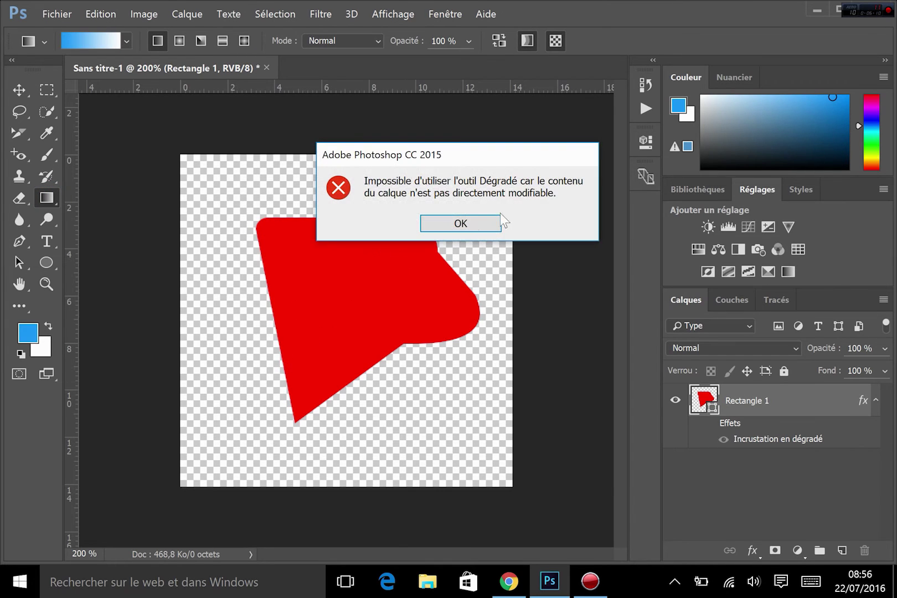
pyautogui.click(485, 227)
pyautogui.click(332, 257)
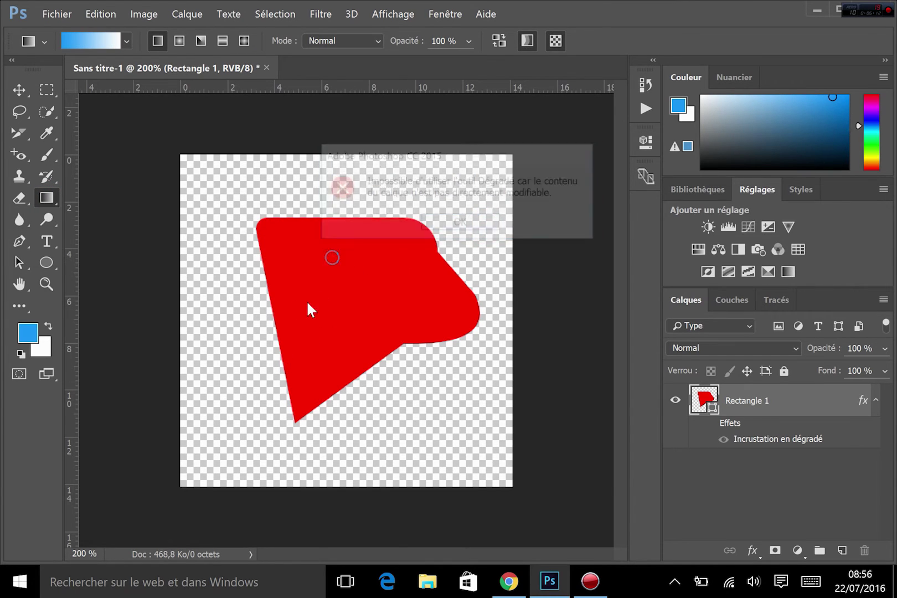
pyautogui.click(447, 225)
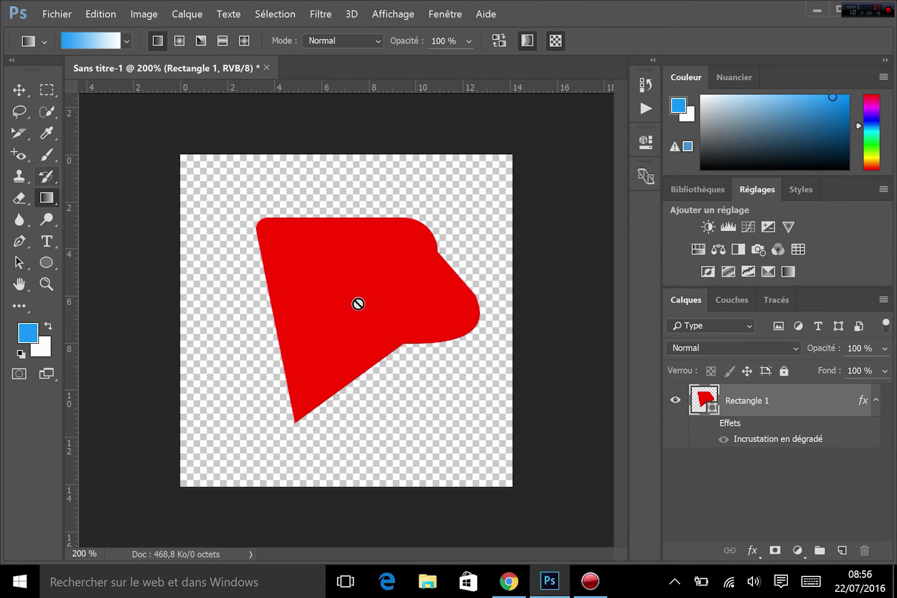
# - Rasterize the Rectangle 1 layer and fill its shape with a diagonal linear gradient from blue to white, leaving nothing selected
pyautogui.rightClick(754, 400)
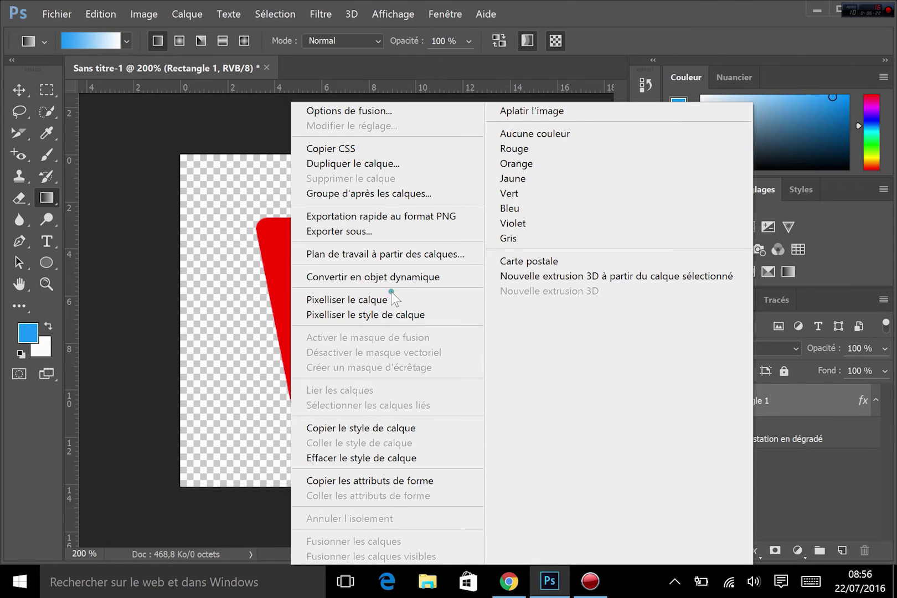
pyautogui.click(377, 299)
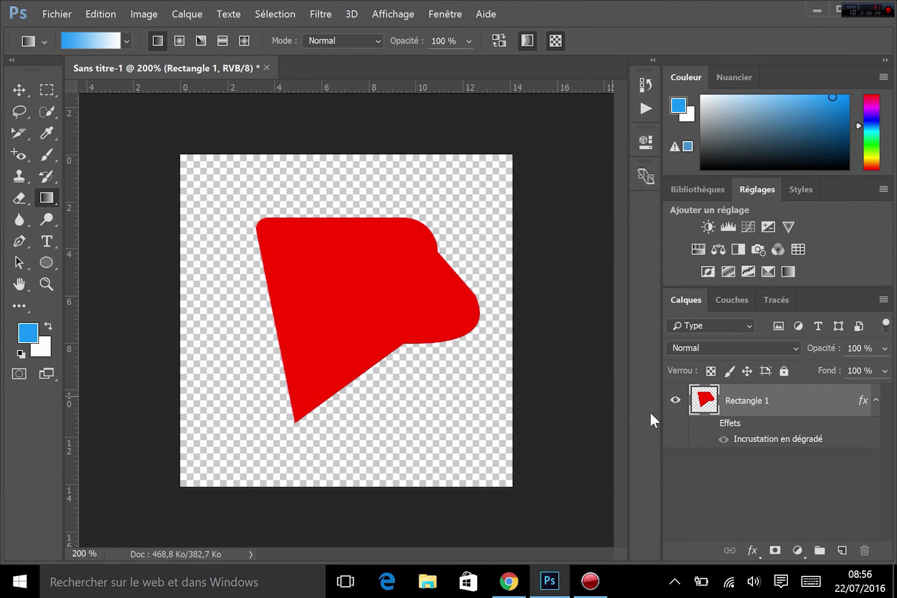
pyautogui.keyDown('ctrl'); pyautogui.click(704, 398); pyautogui.keyUp('ctrl')
pyautogui.moveTo(392, 249); pyautogui.dragTo(292, 361)
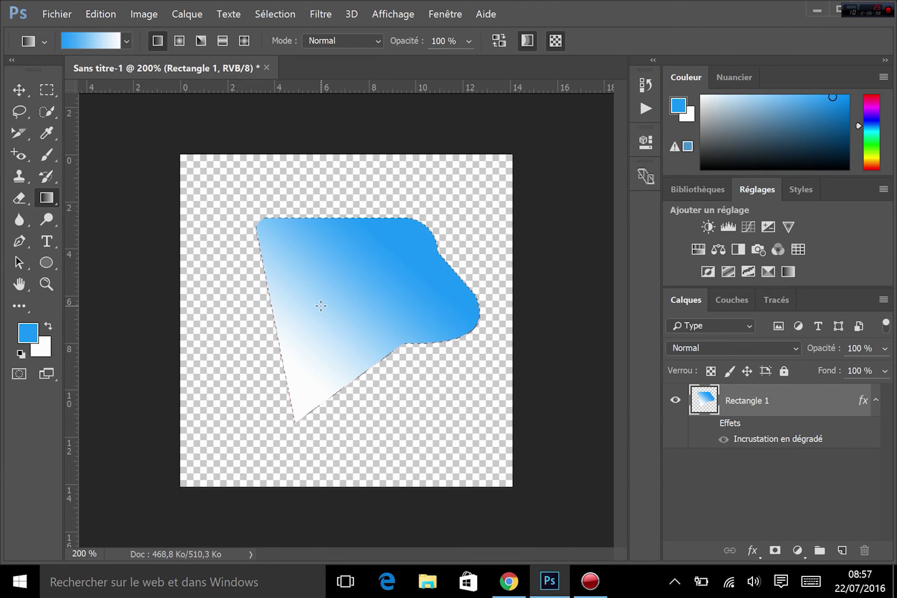
pyautogui.hotkey('ctrl', 'd')
pyautogui.click(18, 262)
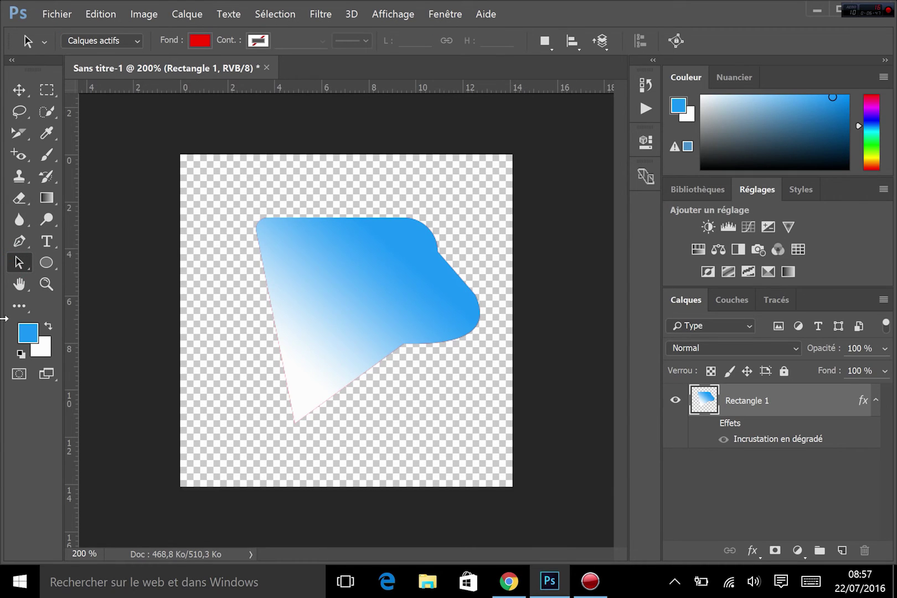
pyautogui.rightClick(19, 262)
pyautogui.click(89, 280)
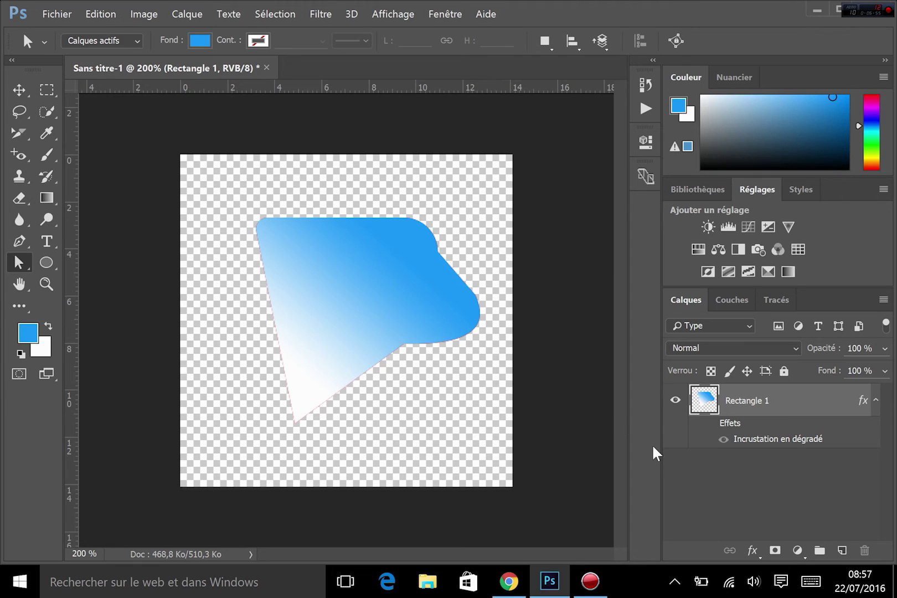
# - Append the Ampoule shape set to the available shapes of the Custom Shape tool
pyautogui.click(42, 264)
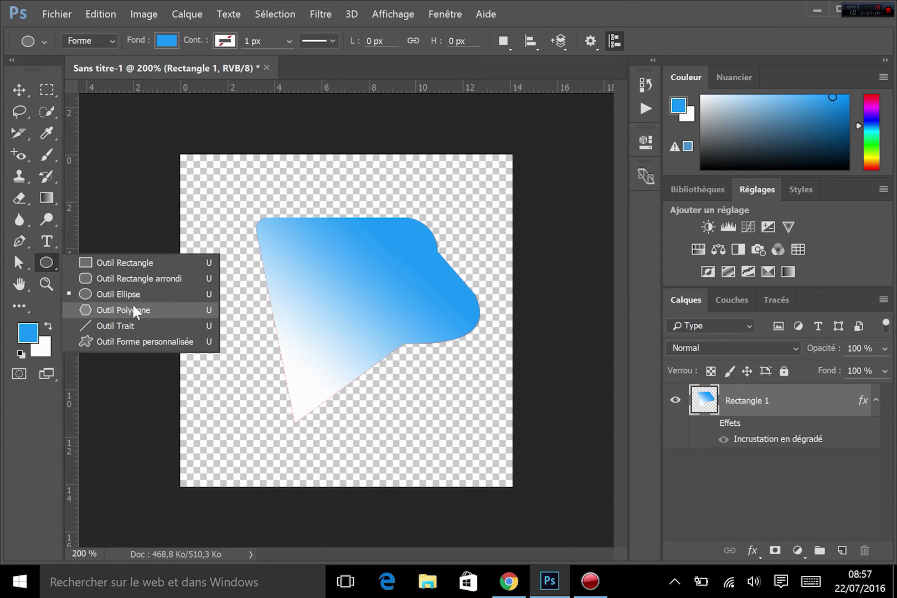
pyautogui.click(130, 342)
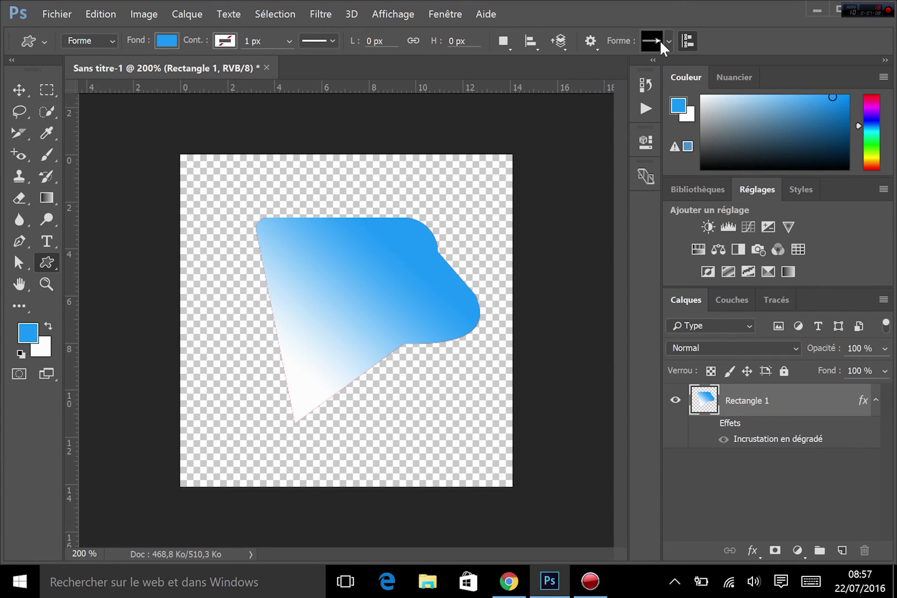
pyautogui.click(668, 40)
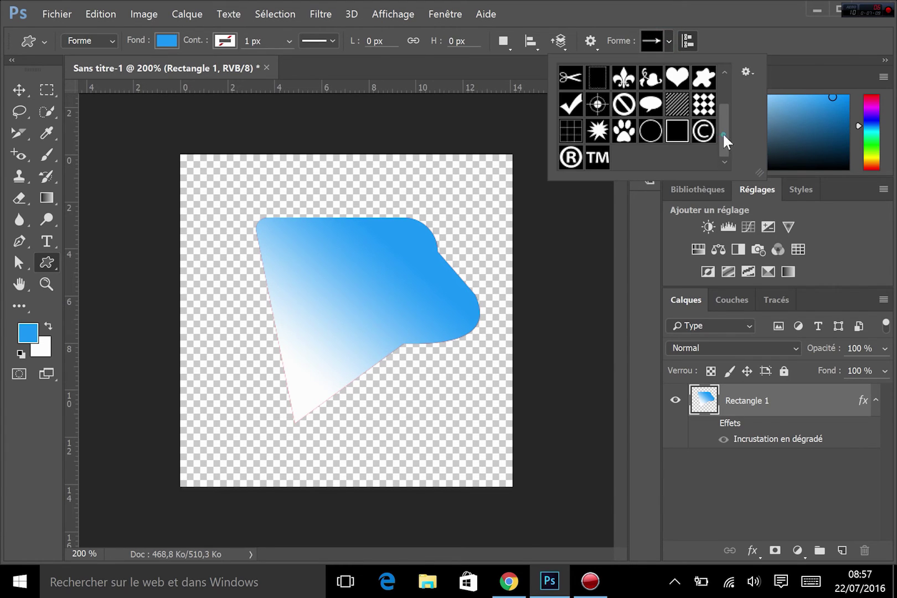
pyautogui.moveTo(722, 132); pyautogui.dragTo(723, 82)
pyautogui.click(745, 73)
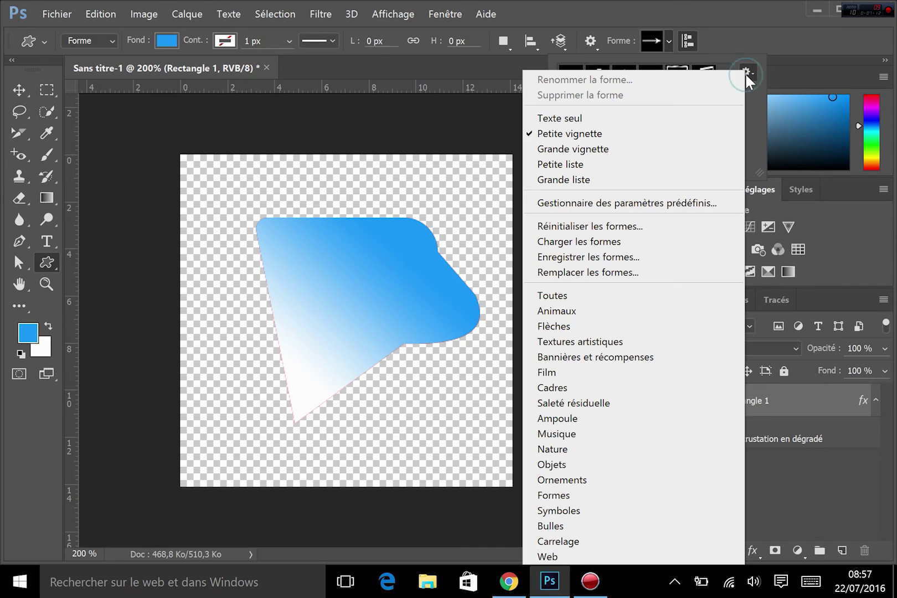
pyautogui.click(567, 419)
pyautogui.click(570, 227)
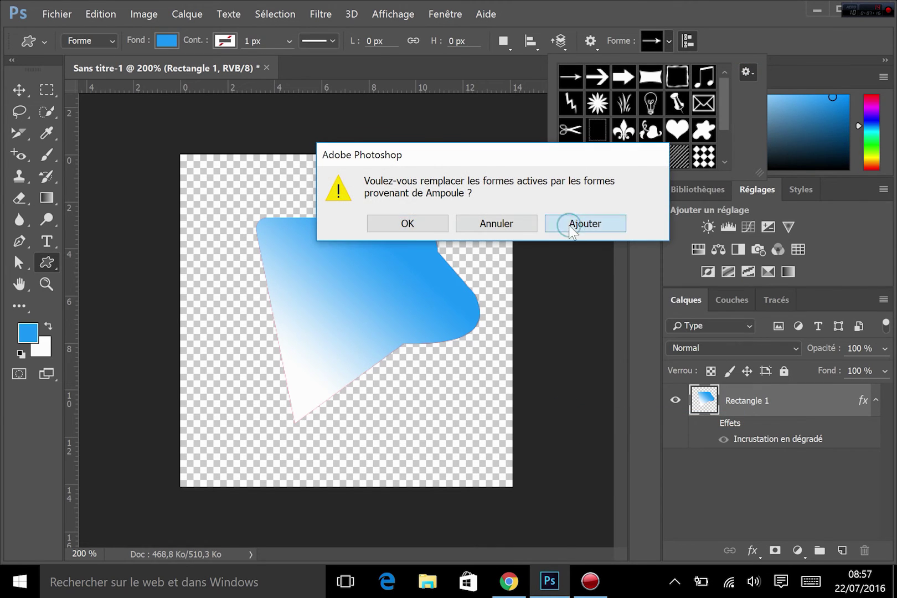
# - Draw the added glowing light-bulb custom shape about 196 × 188 px over the gradient shape and shift it toward the canvas's left edge
pyautogui.moveTo(719, 81); pyautogui.dragTo(714, 144)
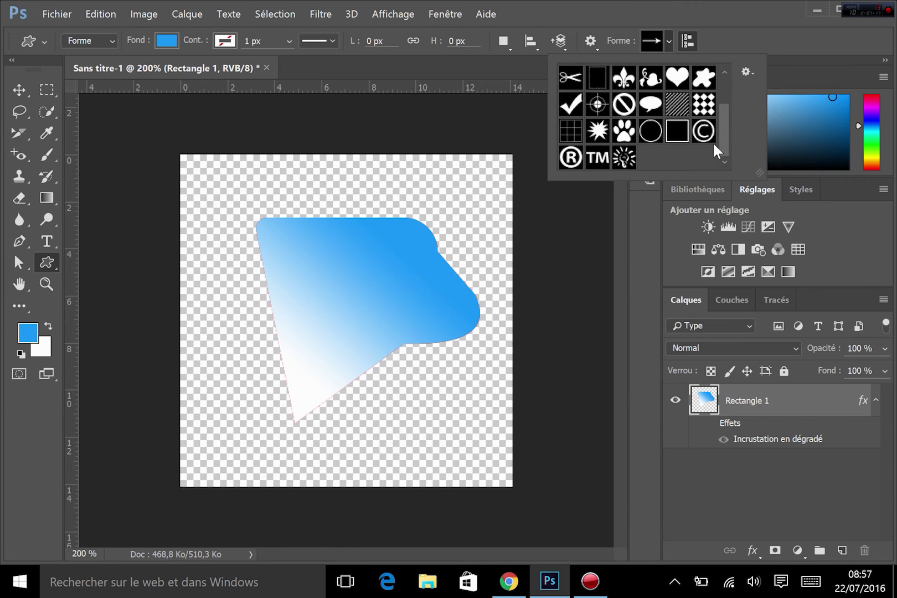
pyautogui.click(624, 161)
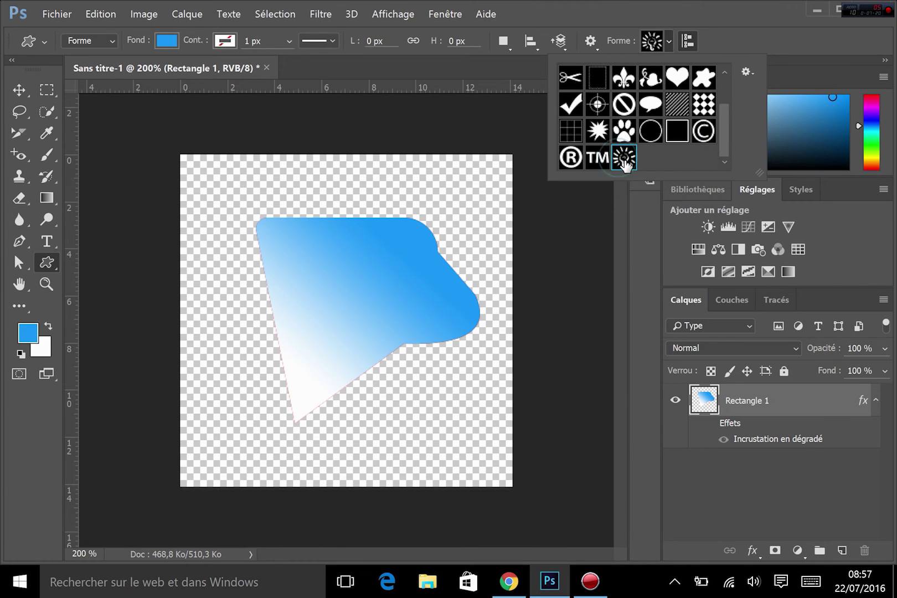
pyautogui.click(222, 265)
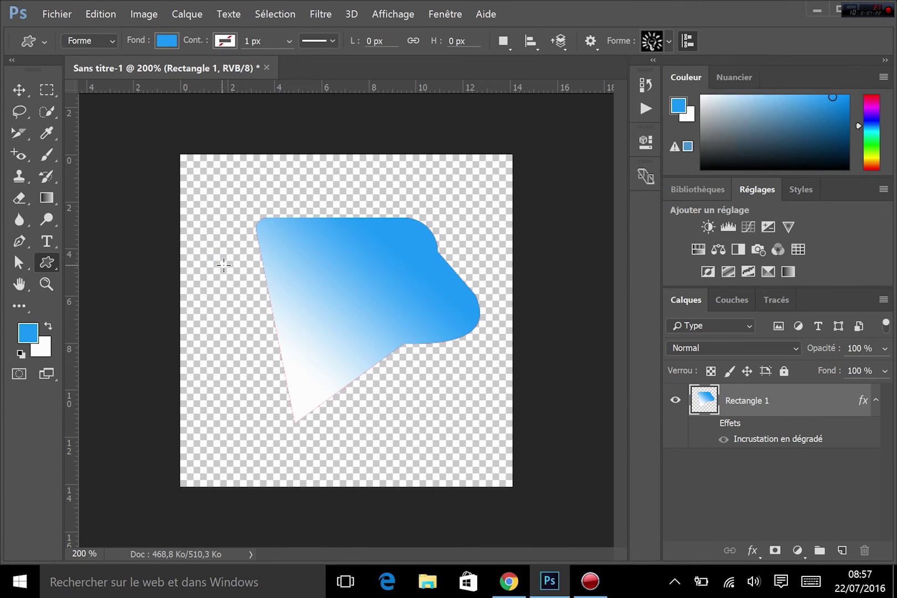
pyautogui.moveTo(221, 265); pyautogui.dragTo(388, 421)
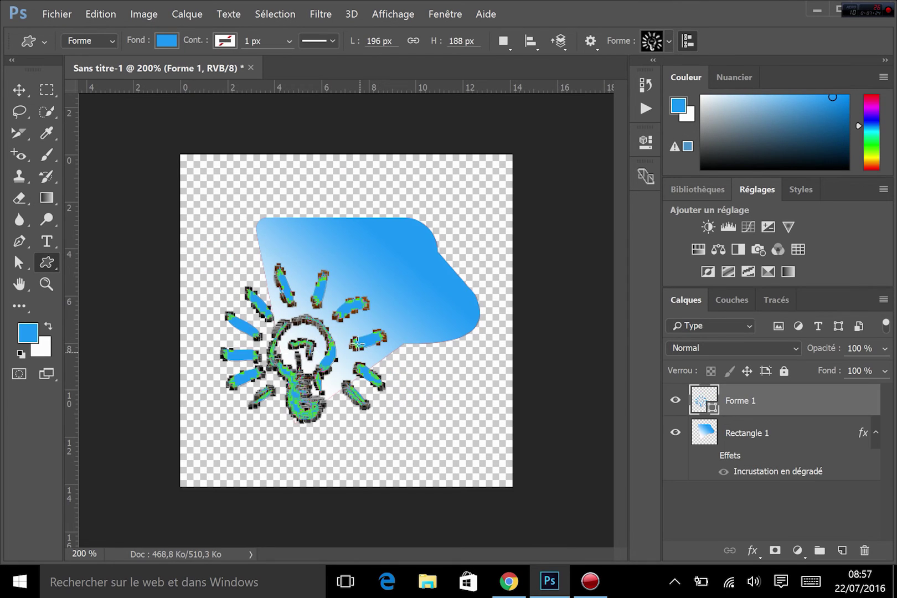
pyautogui.click(19, 90)
pyautogui.moveTo(293, 401); pyautogui.dragTo(250, 380)
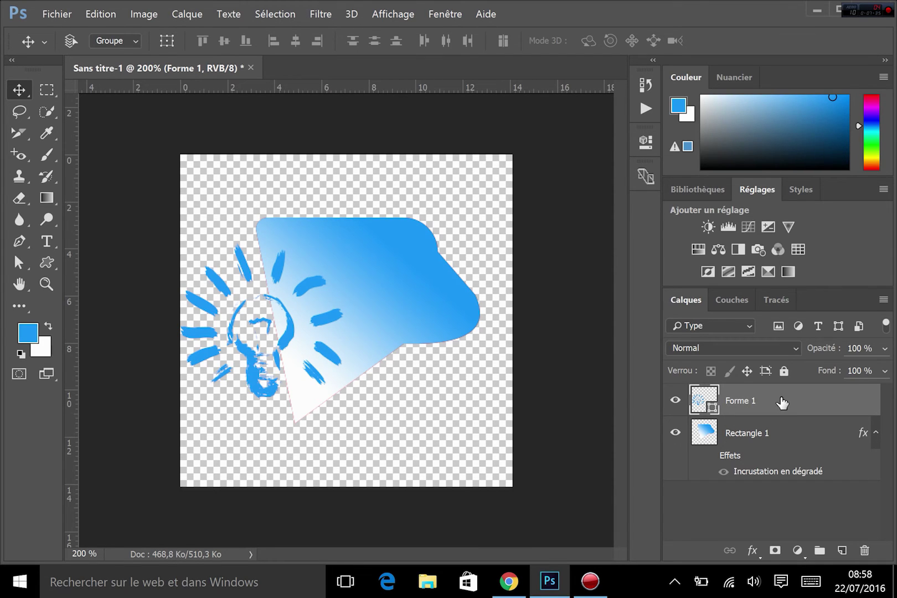
# - Delete the light-bulb layer, then replace the Rectangle 1 layer with a new empty layer
pyautogui.press('Delete')
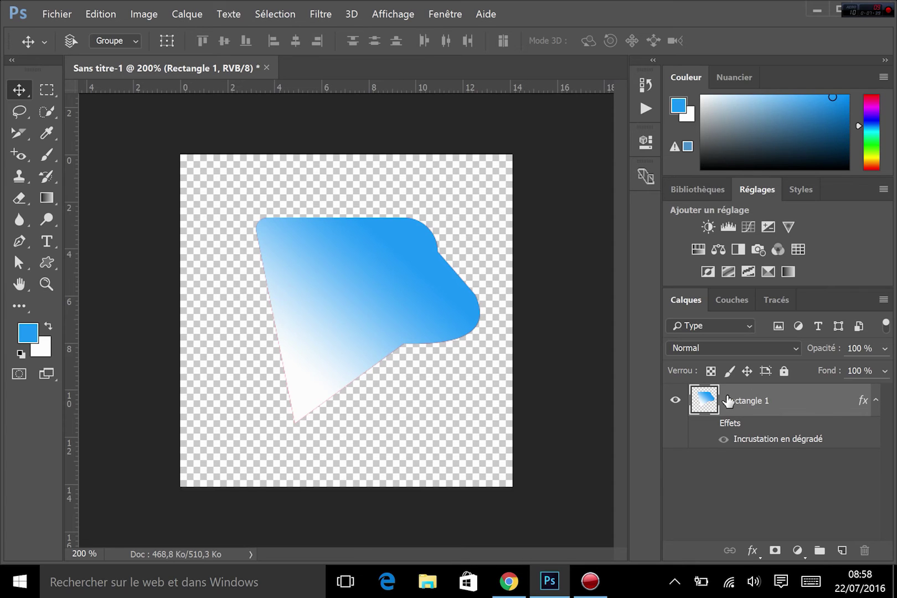
pyautogui.click(842, 551)
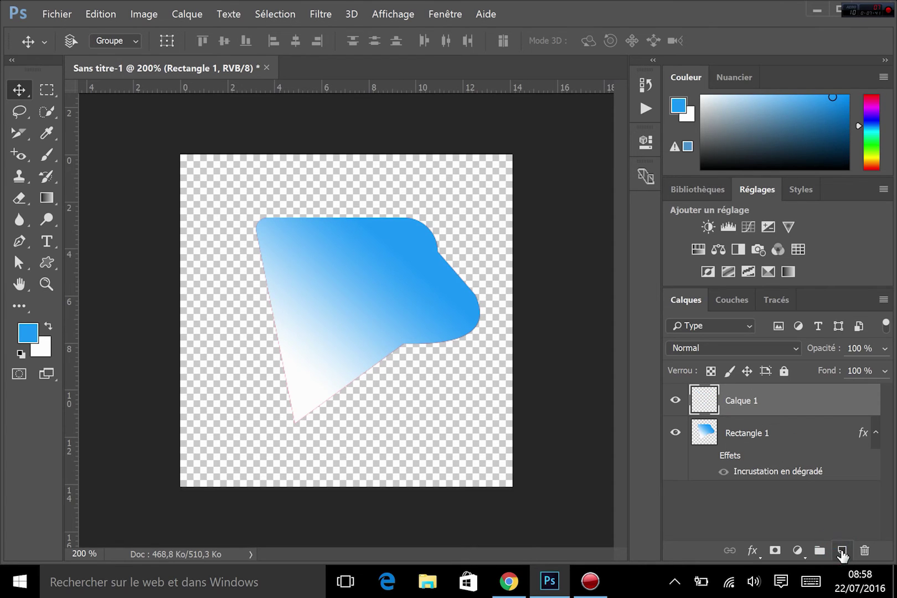
pyautogui.click(713, 442)
pyautogui.press('Delete')
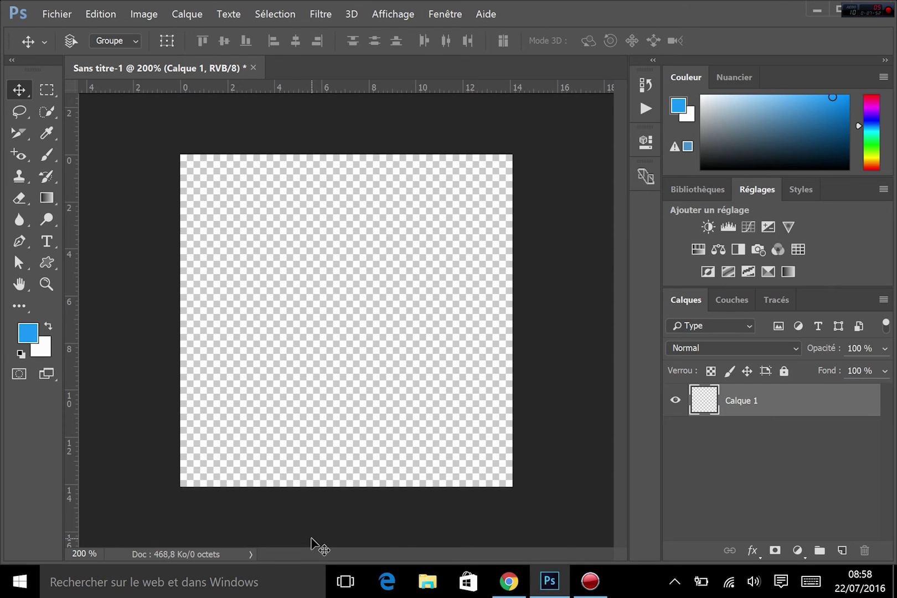
# - Search Windows for "illustrator" and launch Adobe Illustrator CC 2015
pyautogui.click(253, 571)
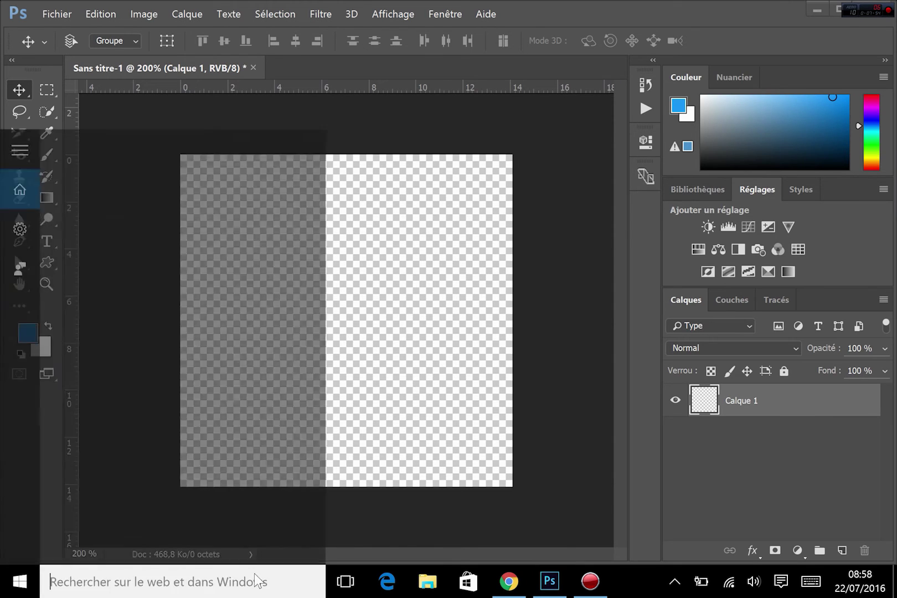
pyautogui.write('illustr')
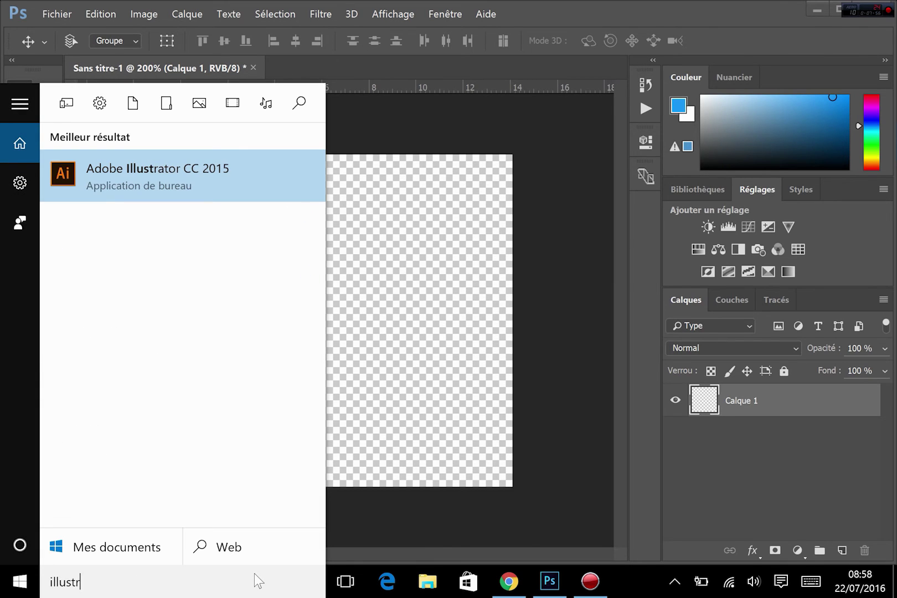
pyautogui.write('ator')
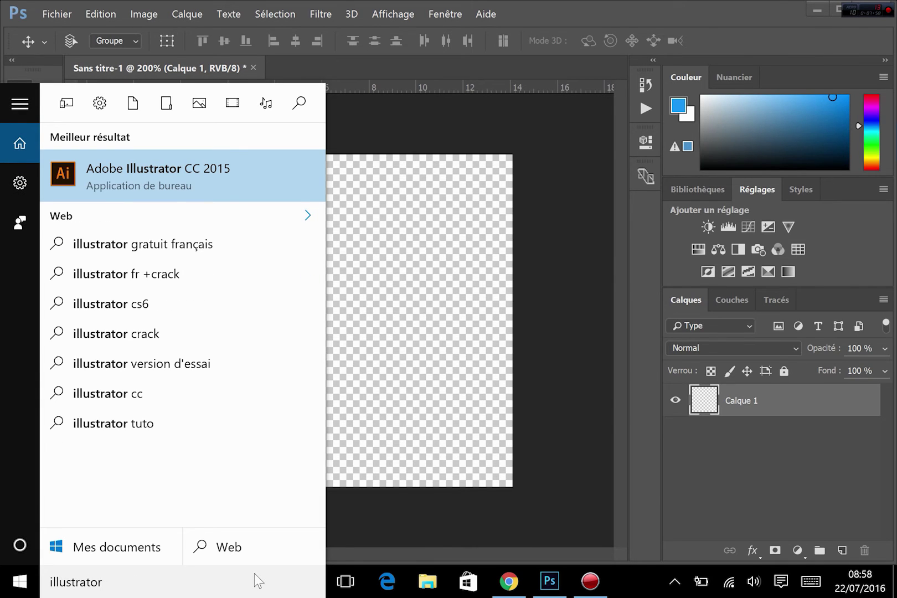
pyautogui.press('Return')
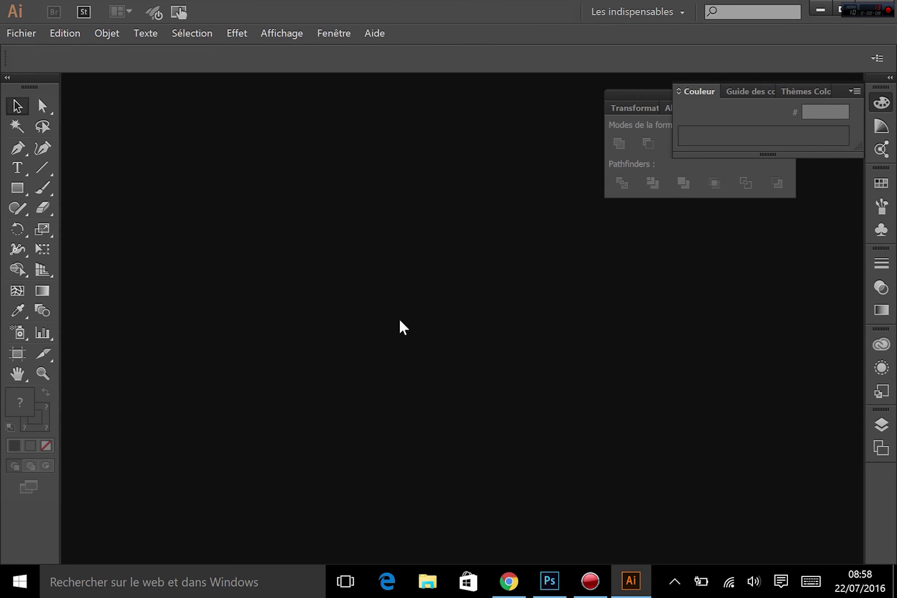
# - Create a new 960 × 3000 px RGB document with one artboard
pyautogui.click(21, 34)
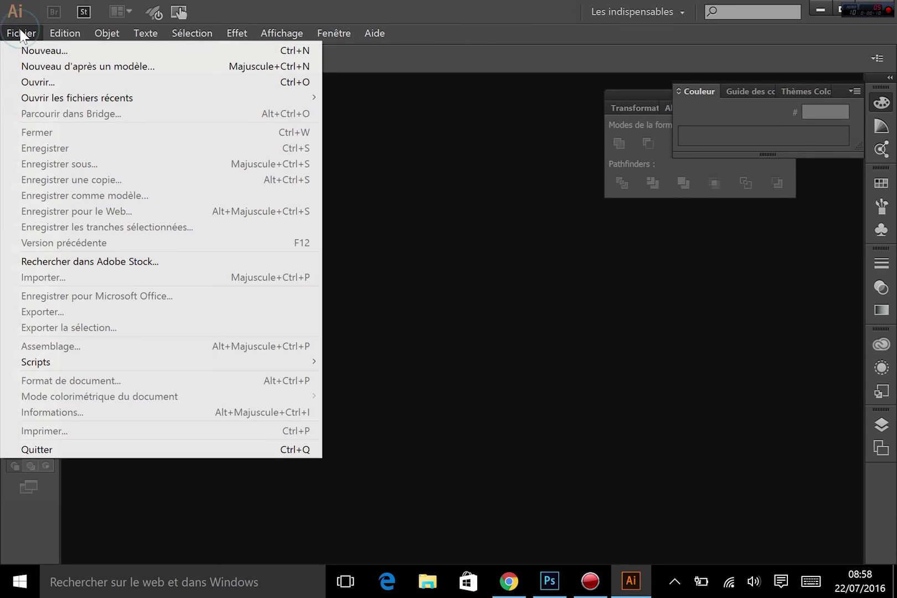
pyautogui.click(29, 51)
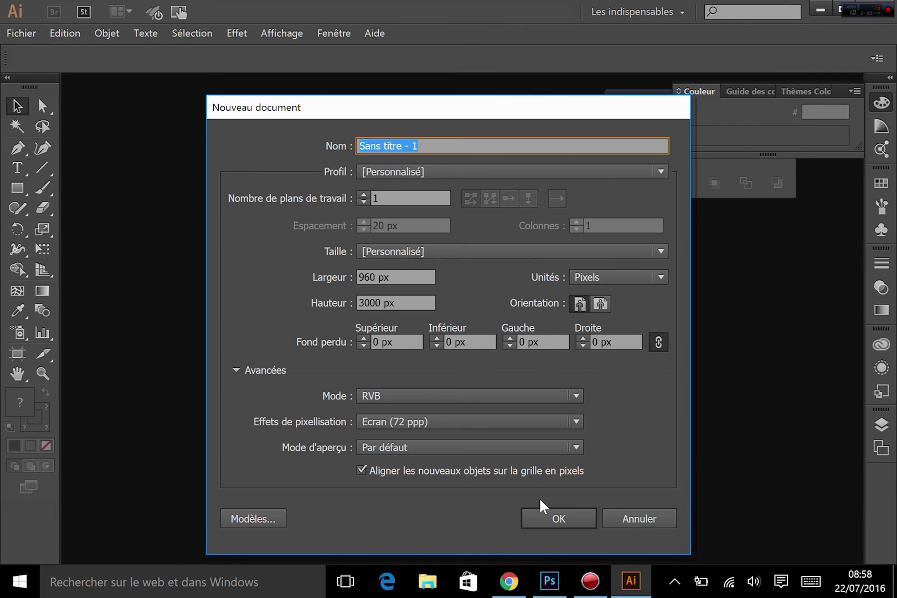
pyautogui.click(553, 521)
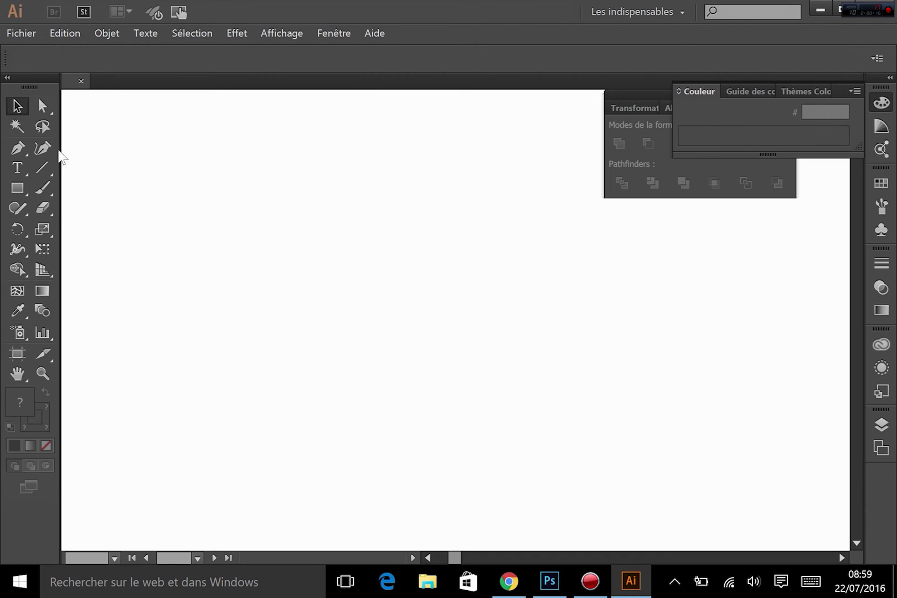
# - Draw a closed, curved peanut-shaped path with the Pen tool in the upper half of the artboard
pyautogui.click(17, 148)
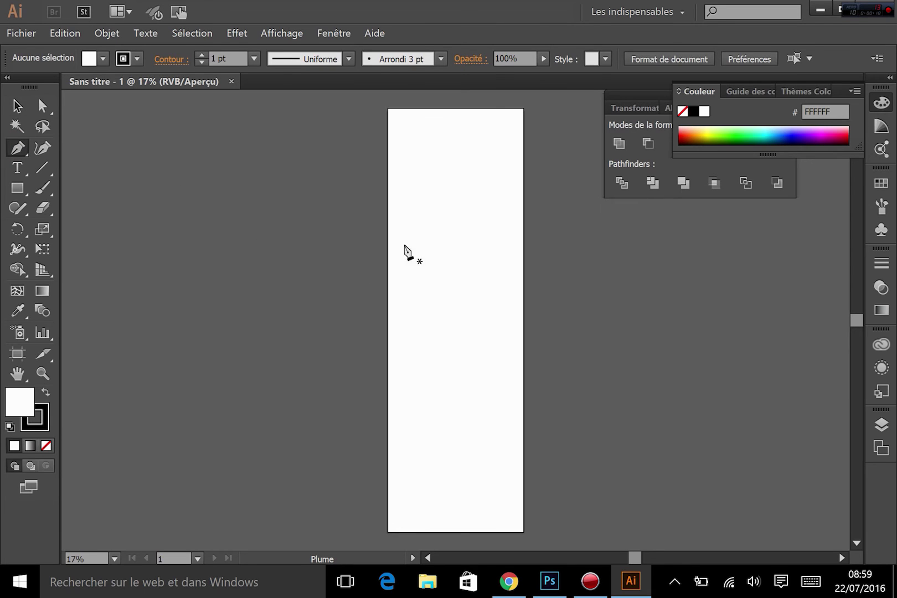
pyautogui.moveTo(425, 249); pyautogui.dragTo(423, 351)
pyautogui.moveTo(447, 280); pyautogui.dragTo(512, 274)
pyautogui.click(507, 249)
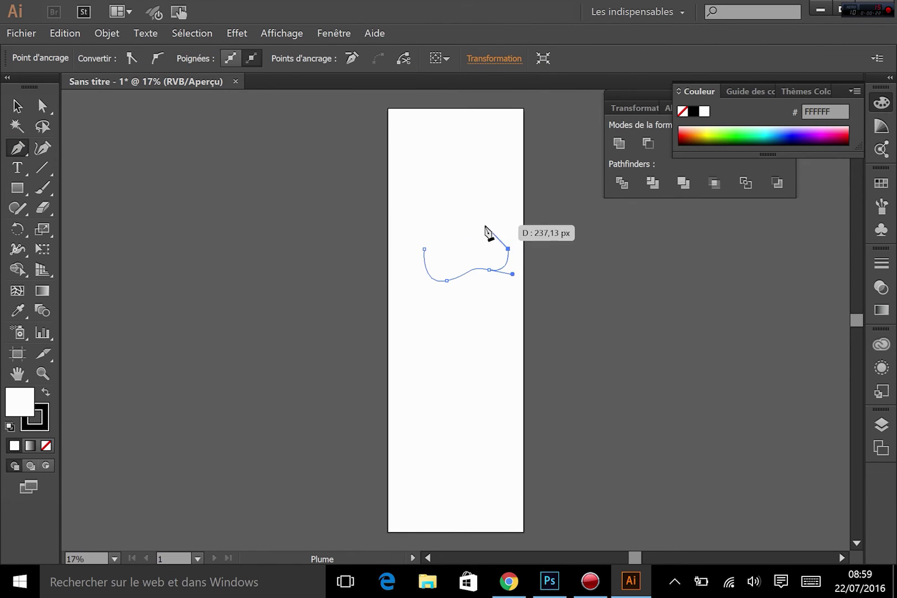
pyautogui.moveTo(479, 228); pyautogui.dragTo(420, 235)
pyautogui.click(424, 249)
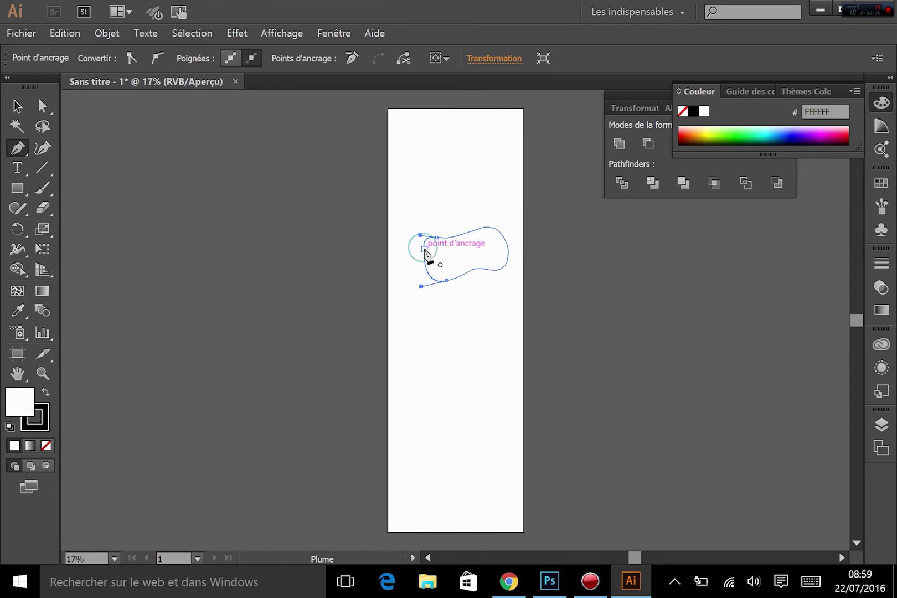
# - Move the closed path's leftmost anchor point slightly outward with Direct Selection and deselect the path
pyautogui.click(42, 106)
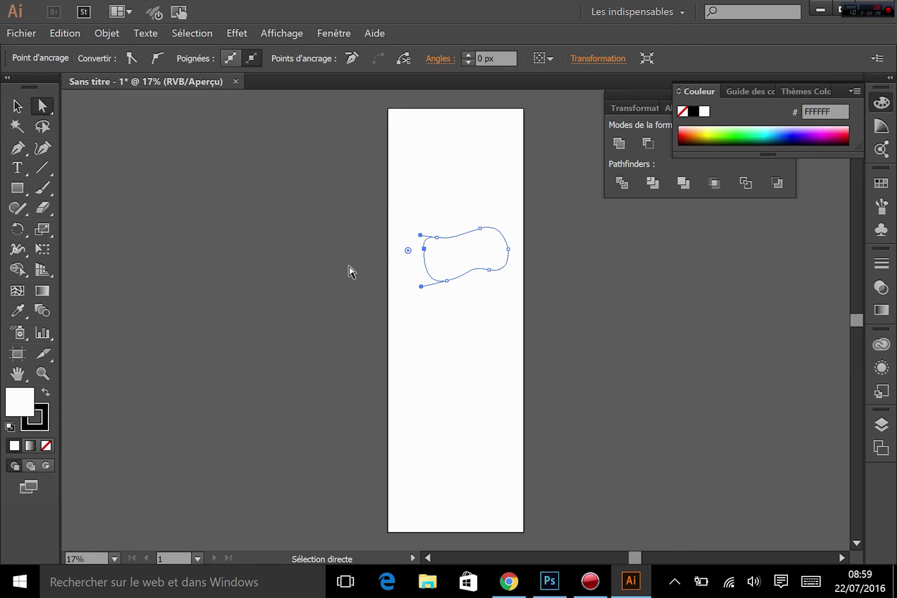
pyautogui.click(406, 296)
pyautogui.moveTo(423, 250); pyautogui.dragTo(417, 253)
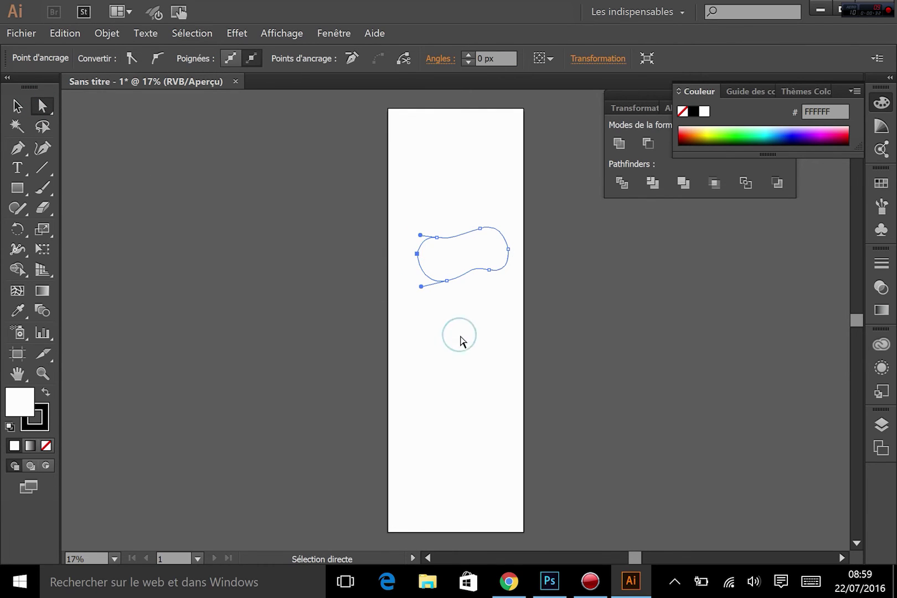
pyautogui.click(460, 336)
# - Select the closed peanut-shaped path and fill it with the mustard yellow colour D3BE57
pyautogui.click(16, 105)
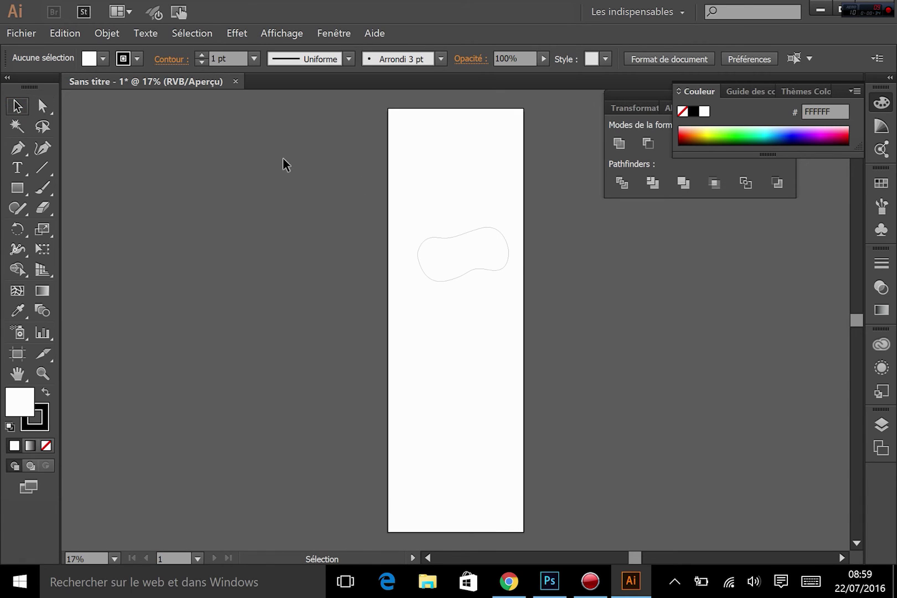
pyautogui.rightClick(475, 250)
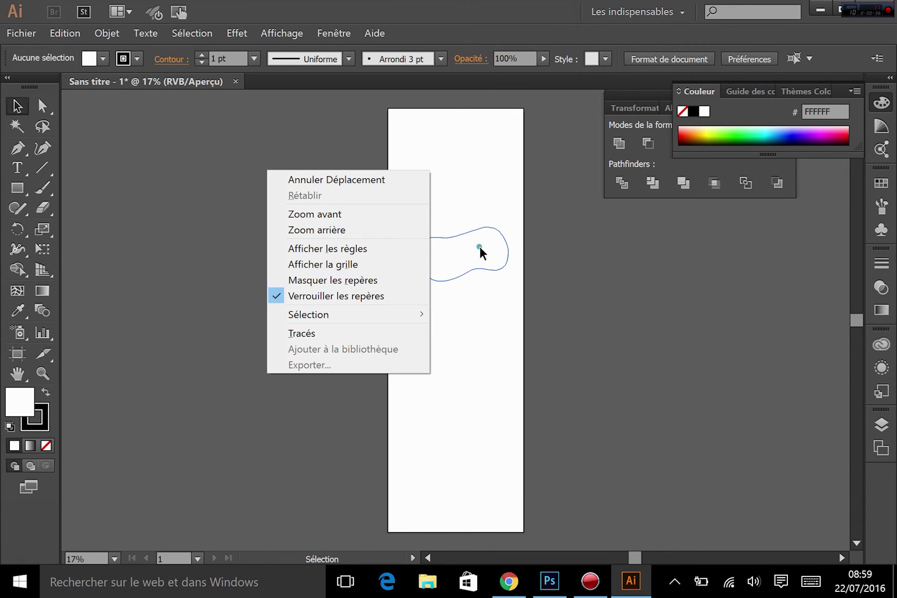
pyautogui.click(480, 252)
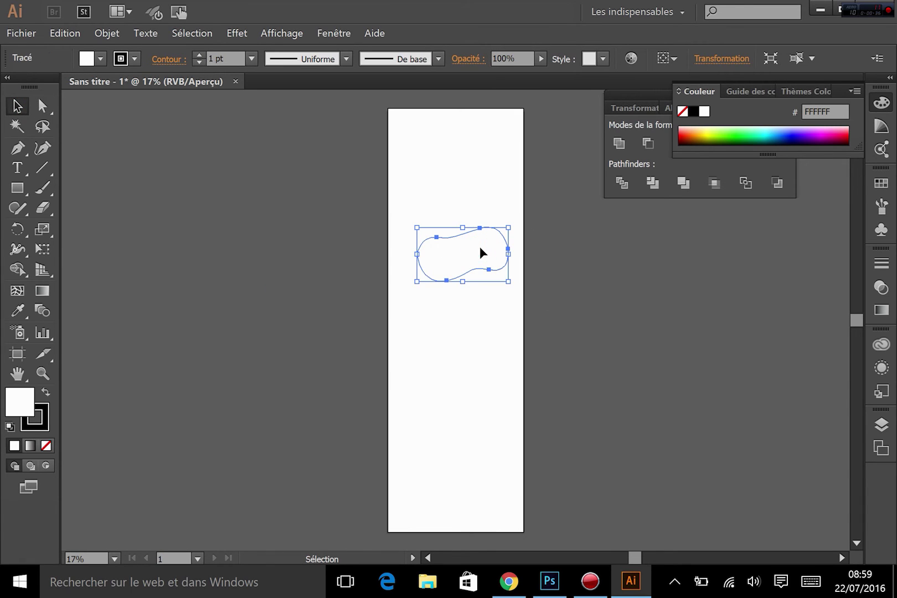
pyautogui.doubleClick(15, 402)
pyautogui.click(422, 203)
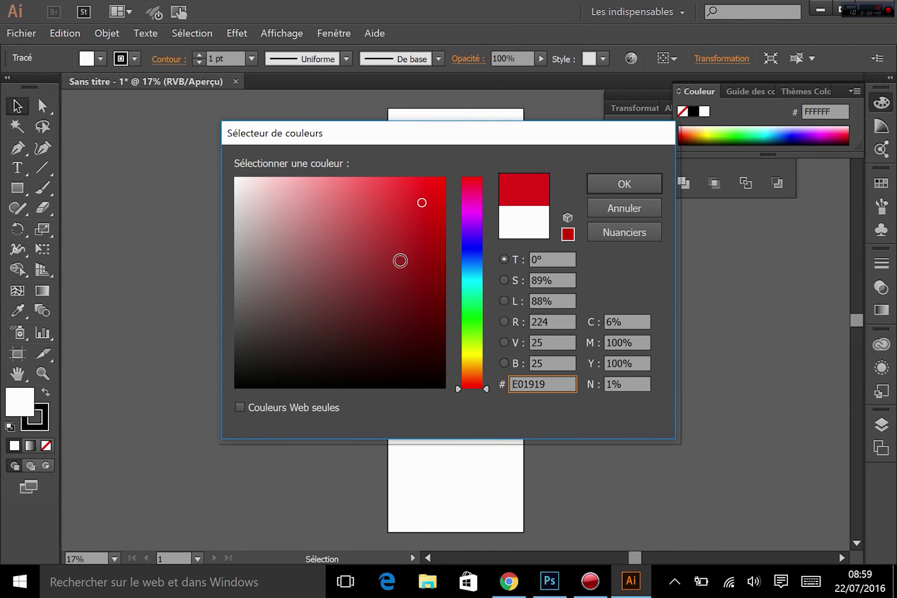
pyautogui.click(472, 355)
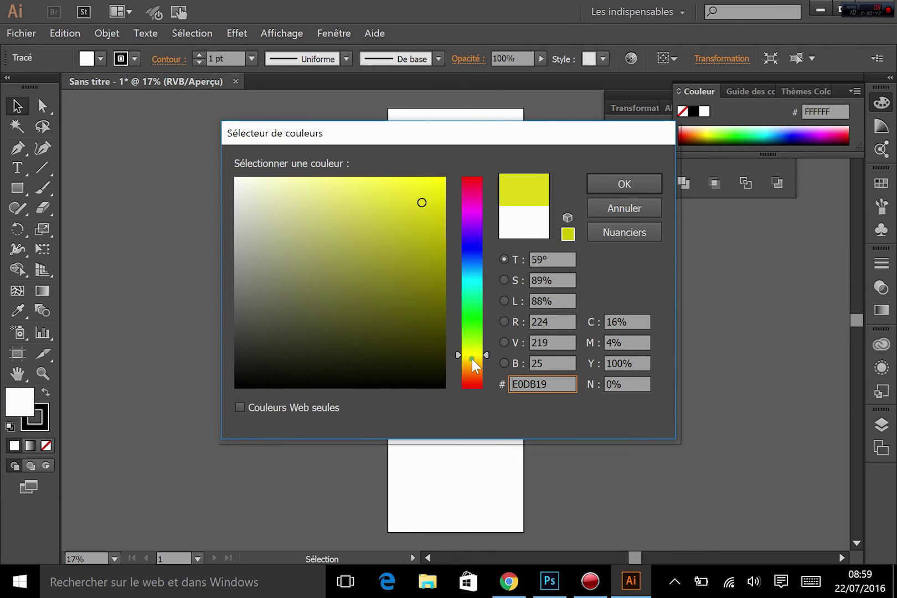
pyautogui.click(472, 359)
pyautogui.click(359, 213)
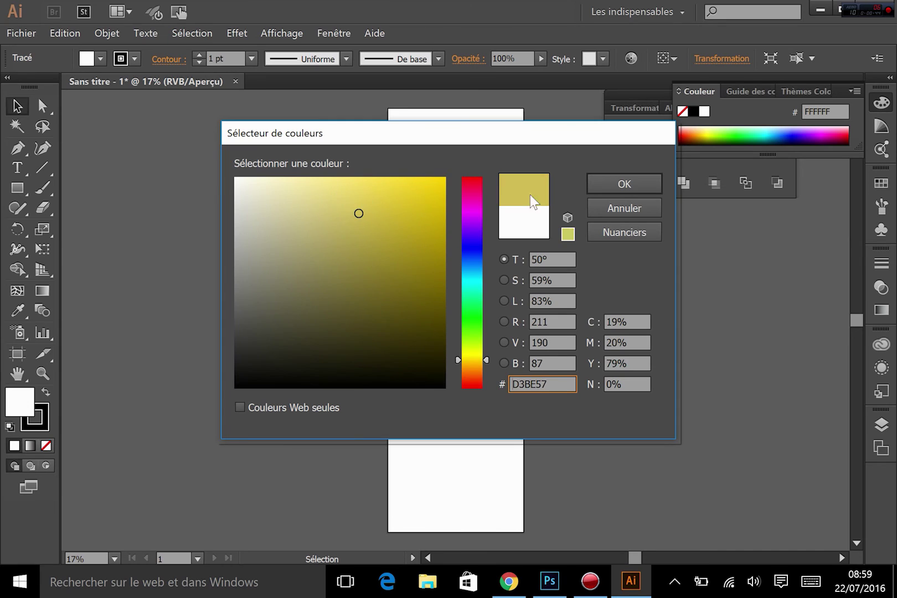
pyautogui.click(621, 191)
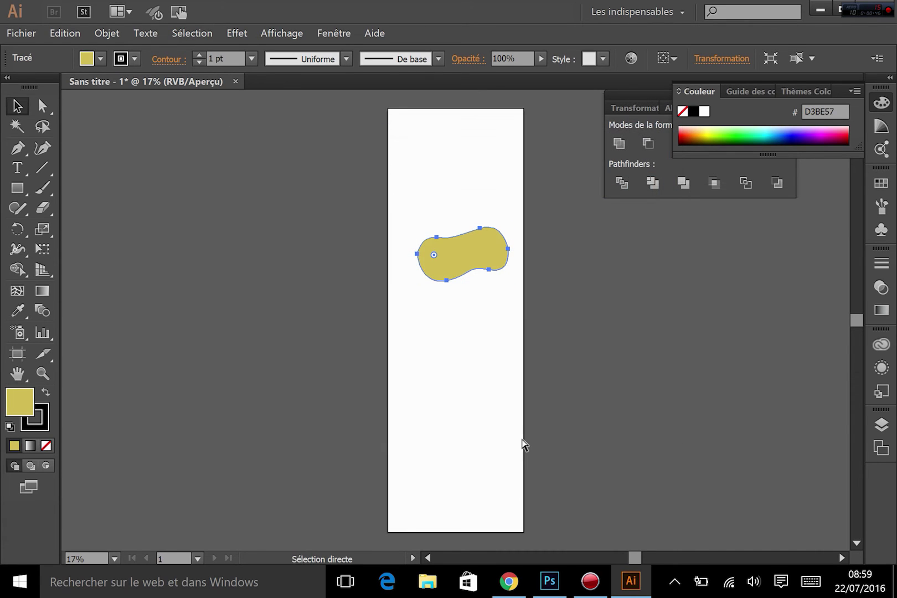
# - Copy the yellow peanut-shaped path and switch to the open document in Photoshop
pyautogui.hotkey('ctrl', '+')
pyautogui.hotkey('ctrl', '+')
pyautogui.hotkey('ctrl', '+')
pyautogui.click(523, 445)
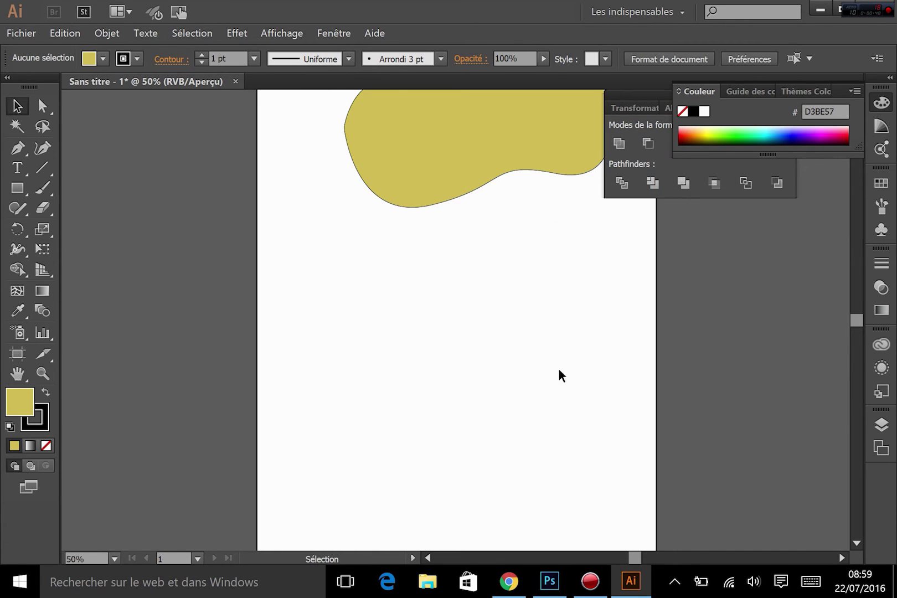
pyautogui.press('space')
pyautogui.moveTo(541, 363); pyautogui.dragTo(414, 547)
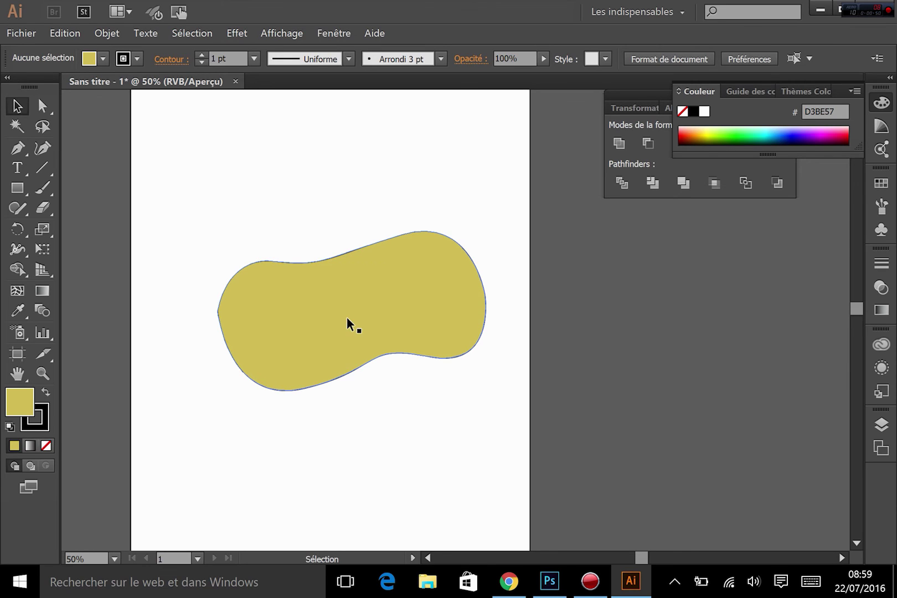
pyautogui.click(347, 320)
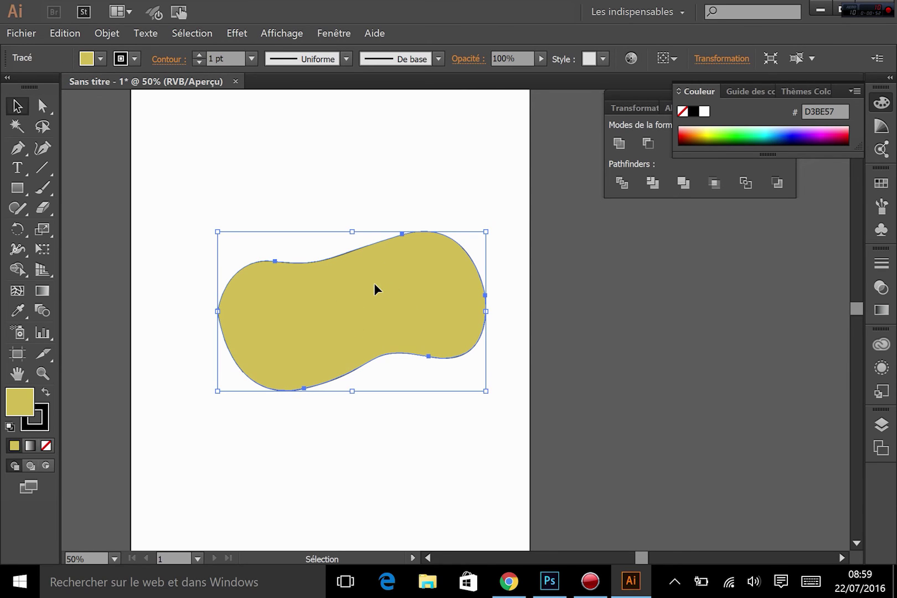
pyautogui.press('ctrl')
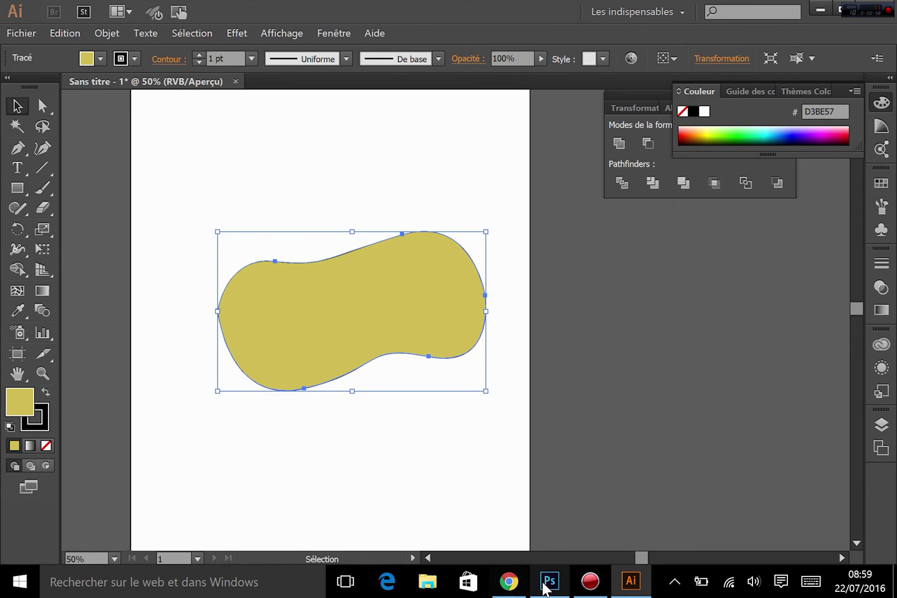
pyautogui.click(549, 581)
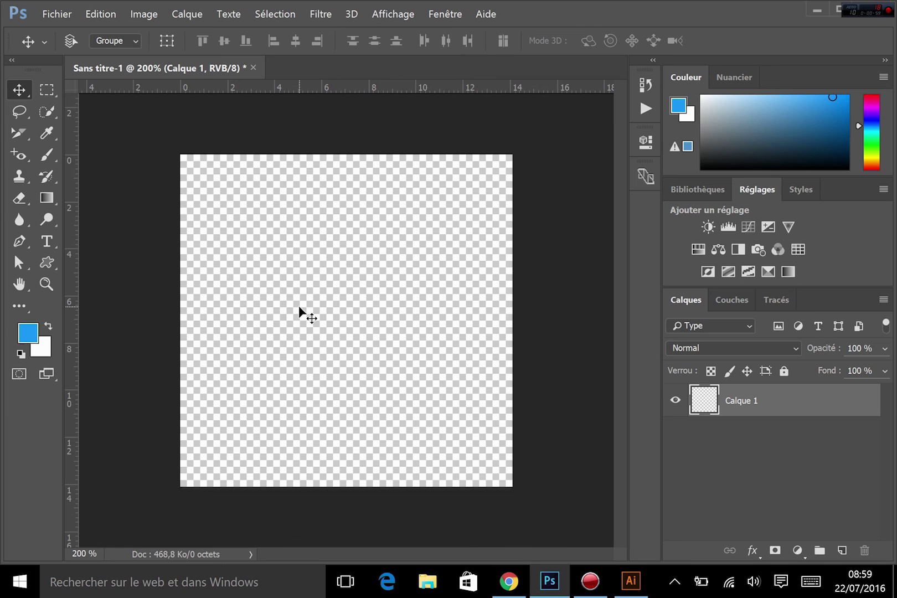
# - Try to paste the copied shape as a smart object (Objet dynamique), scaled to about 44.5% wide and 47.5% high
pyautogui.click(101, 15)
pyautogui.click(167, 148)
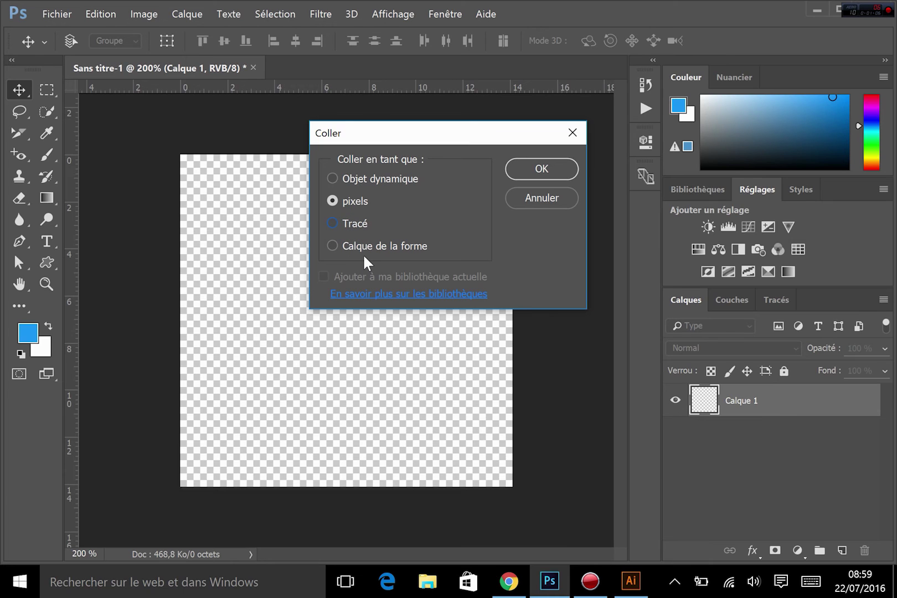
pyautogui.click(363, 176)
pyautogui.click(520, 169)
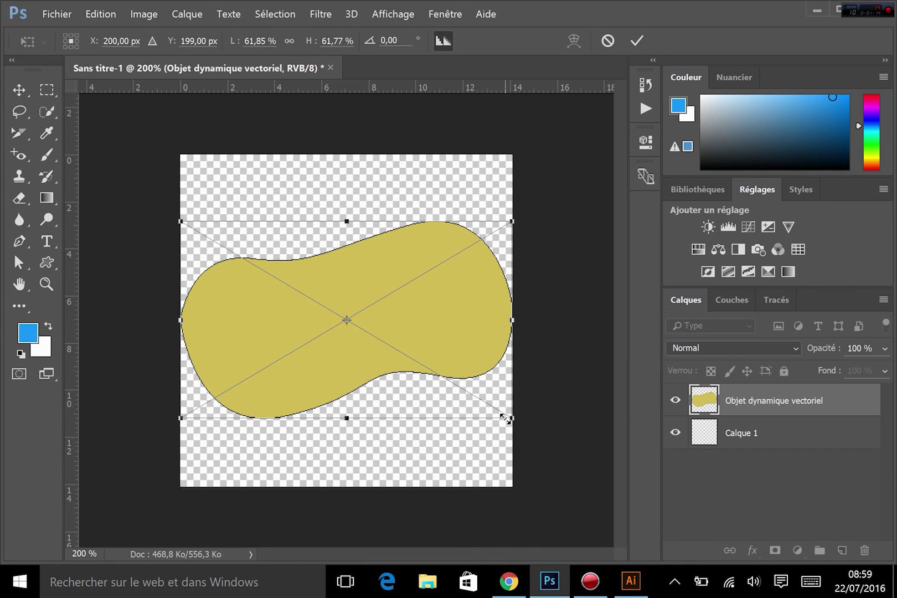
pyautogui.moveTo(505, 418); pyautogui.dragTo(405, 386)
pyautogui.moveTo(418, 375); pyautogui.dragTo(418, 374)
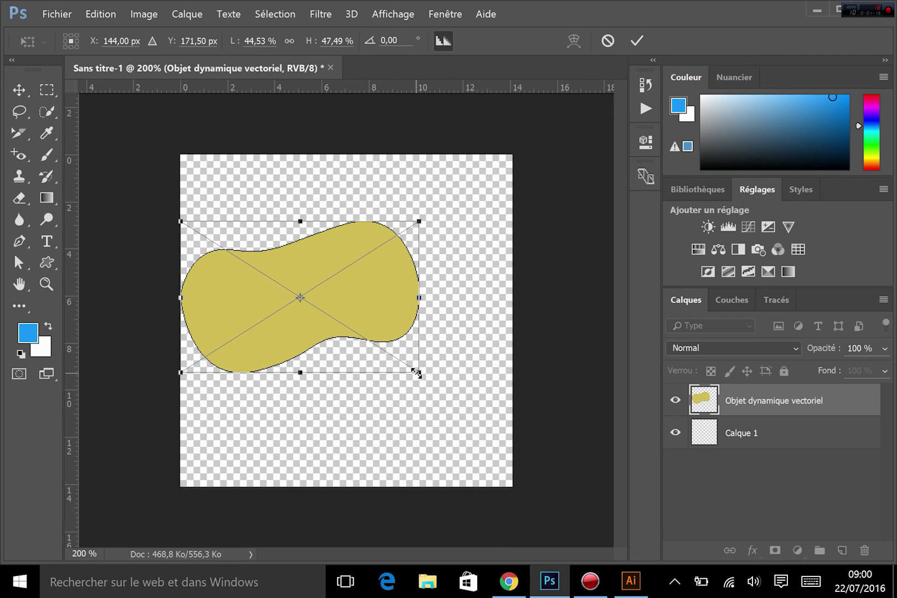
pyautogui.press('Return')
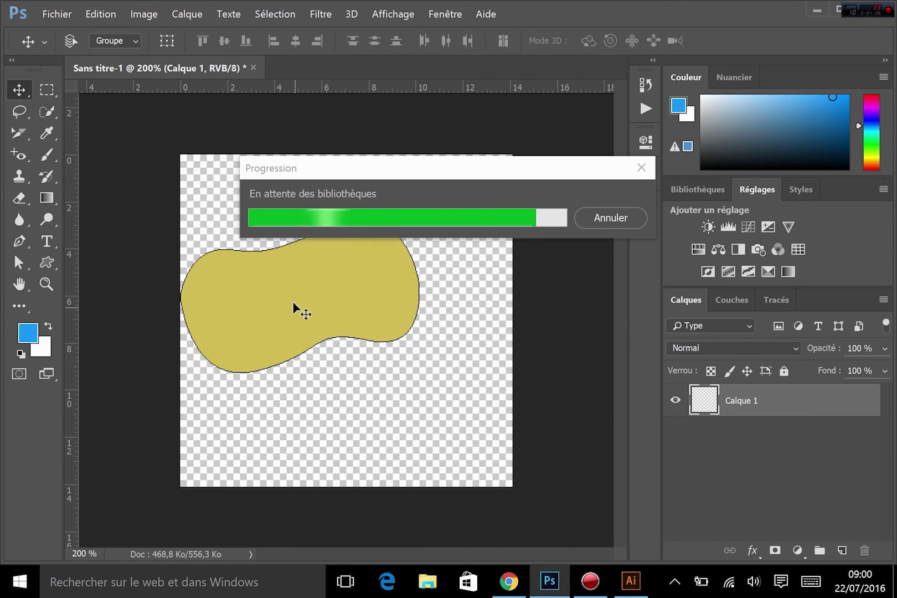
pyautogui.click(641, 168)
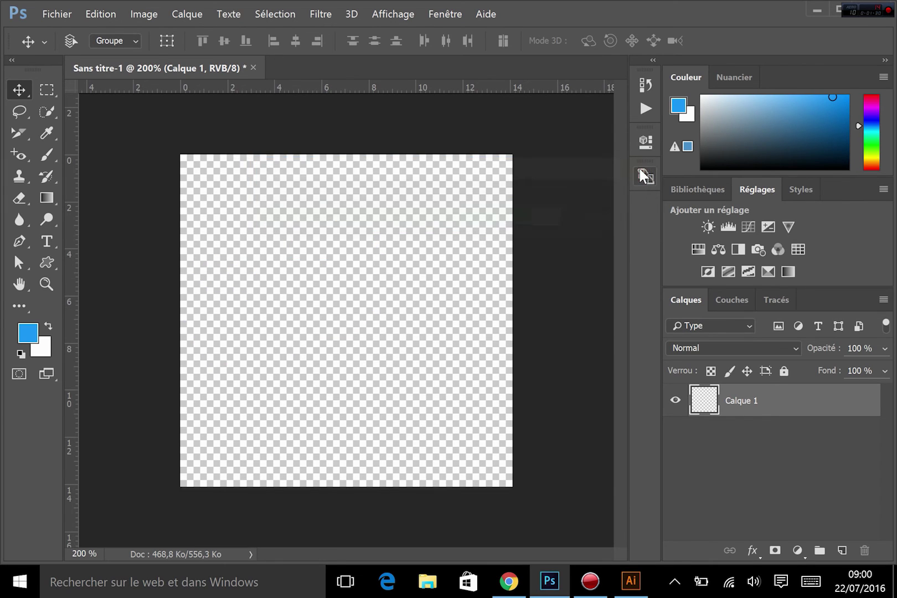
# - Paste the shape as a smart object without adding it to the library, scale it down and move it near the canvas centre
pyautogui.hotkey('ctrl', 'v')
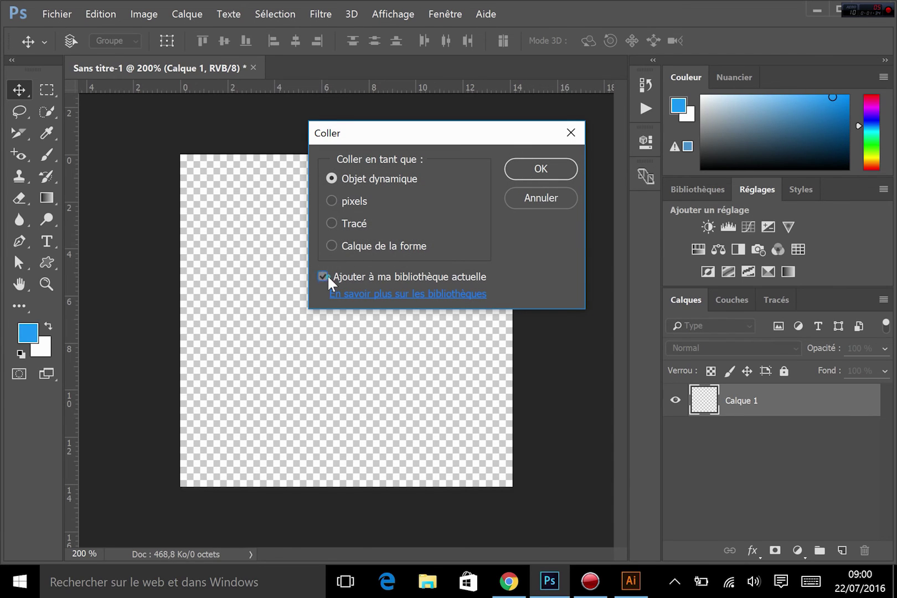
pyautogui.click(533, 171)
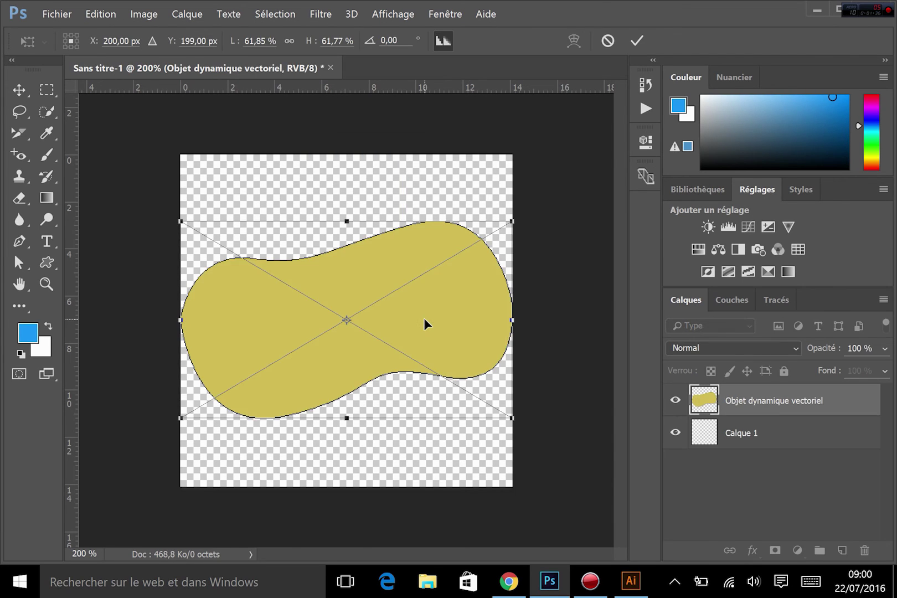
pyautogui.moveTo(511, 418); pyautogui.dragTo(390, 365)
pyautogui.press('Return')
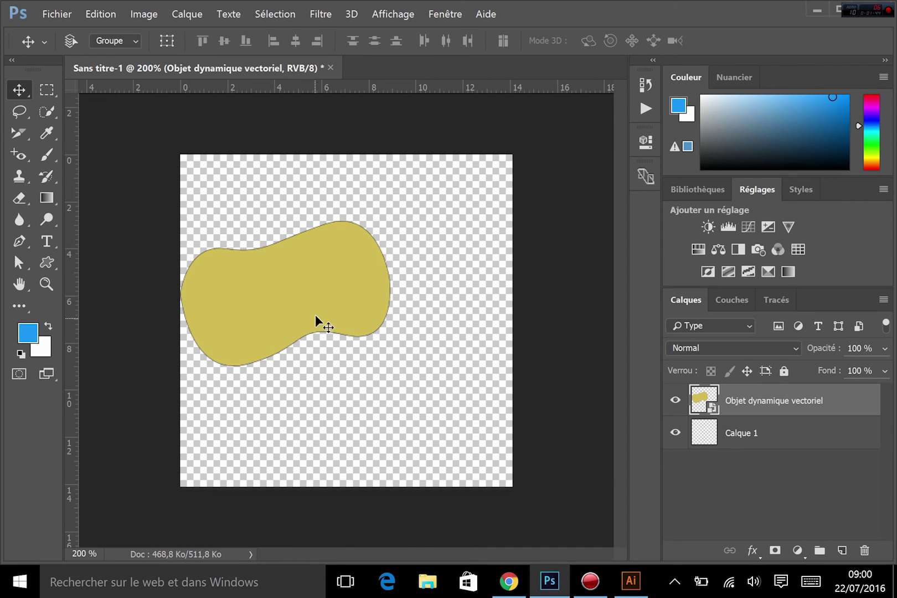
pyautogui.moveTo(315, 315); pyautogui.dragTo(376, 349)
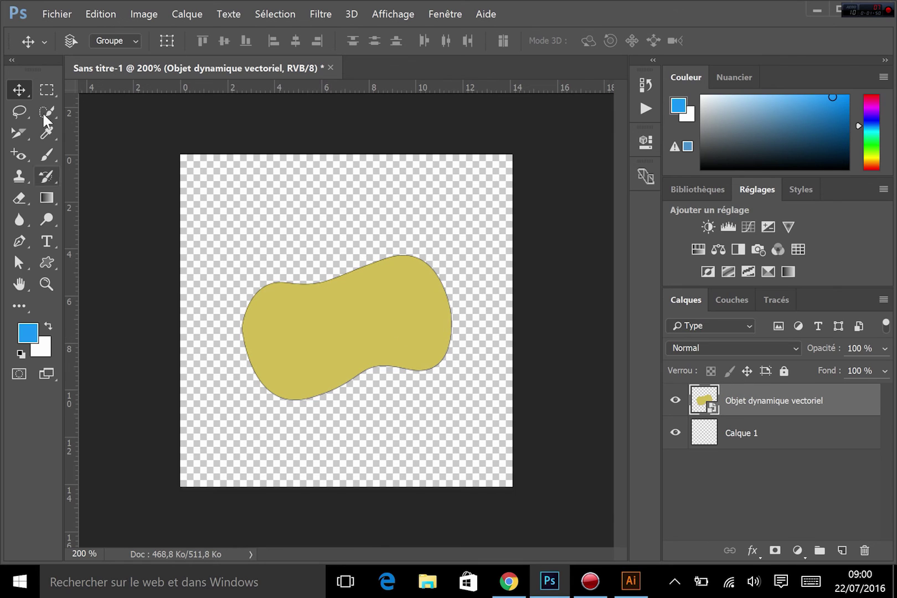
# - Try to select the smart object's outline on the canvas with the Path Selection tool
pyautogui.click(19, 263)
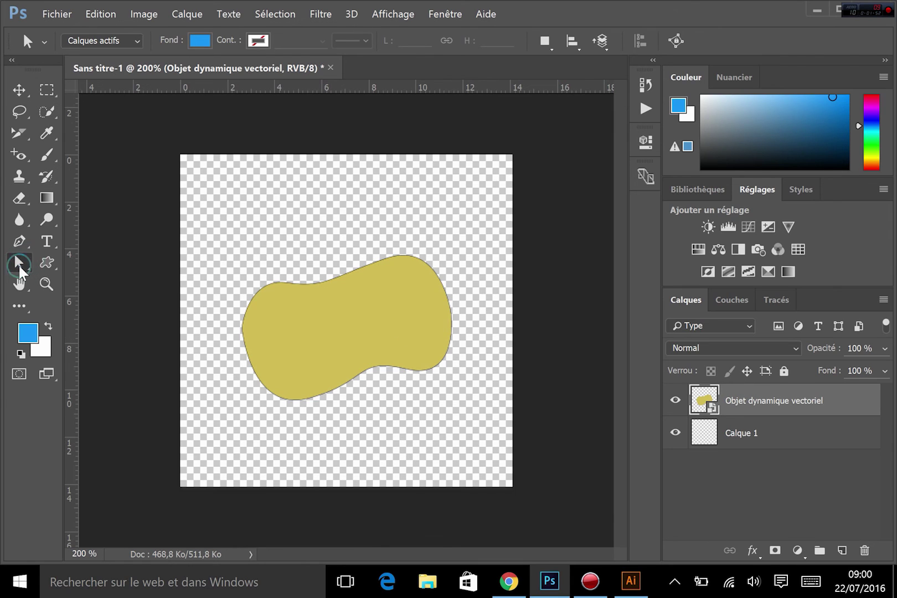
pyautogui.click(19, 265)
pyautogui.click(265, 337)
pyautogui.click(270, 322)
pyautogui.click(269, 290)
# - Open the smart object's contents in Illustrator for viewing, close that file and return to Photoshop
pyautogui.doubleClick(699, 407)
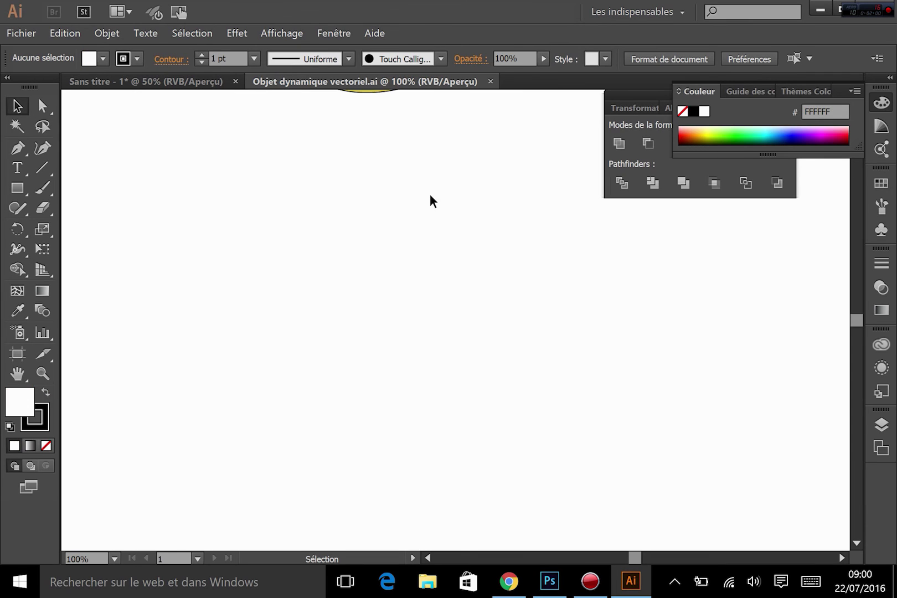
pyautogui.scroll(8, 345, 301)
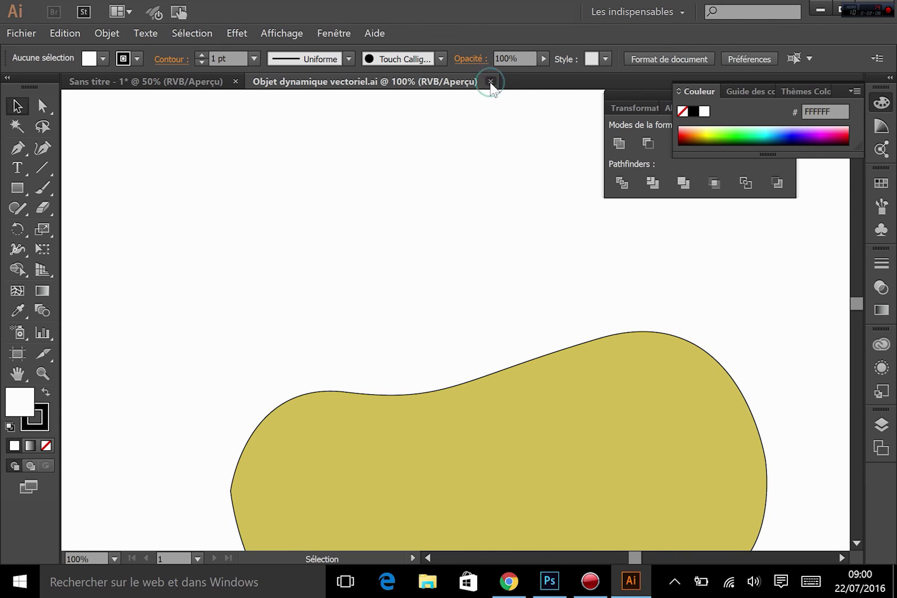
pyautogui.click(490, 81)
pyautogui.click(548, 581)
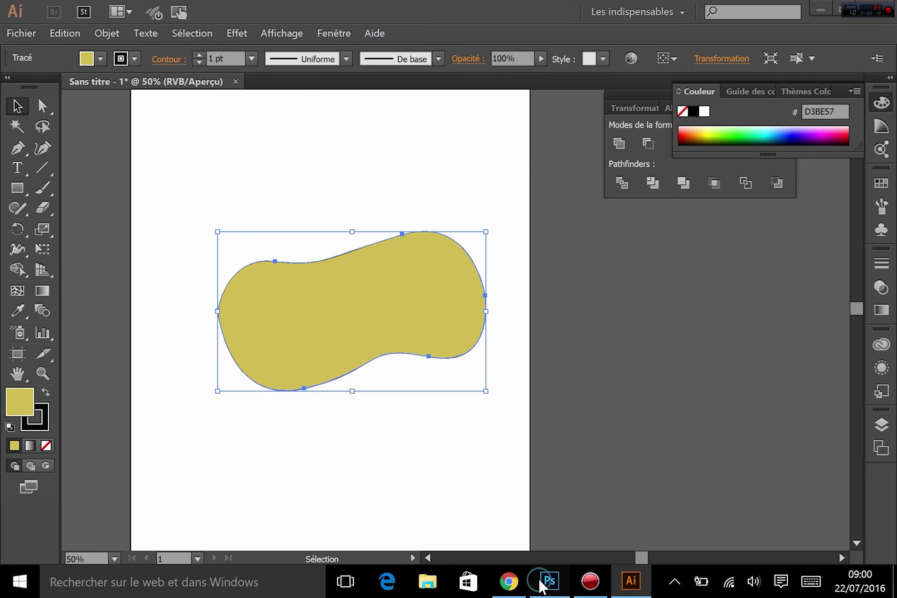
# - Undo the smart object placement and paste the copied shape as pixels at its default size
pyautogui.hotkey('ctrl', 'z')
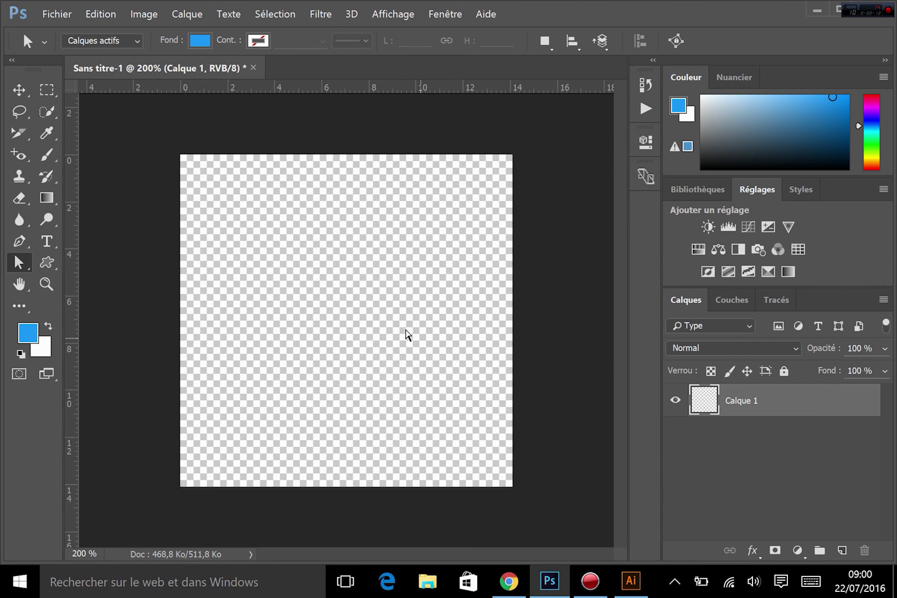
pyautogui.hotkey('ctrl', 'v')
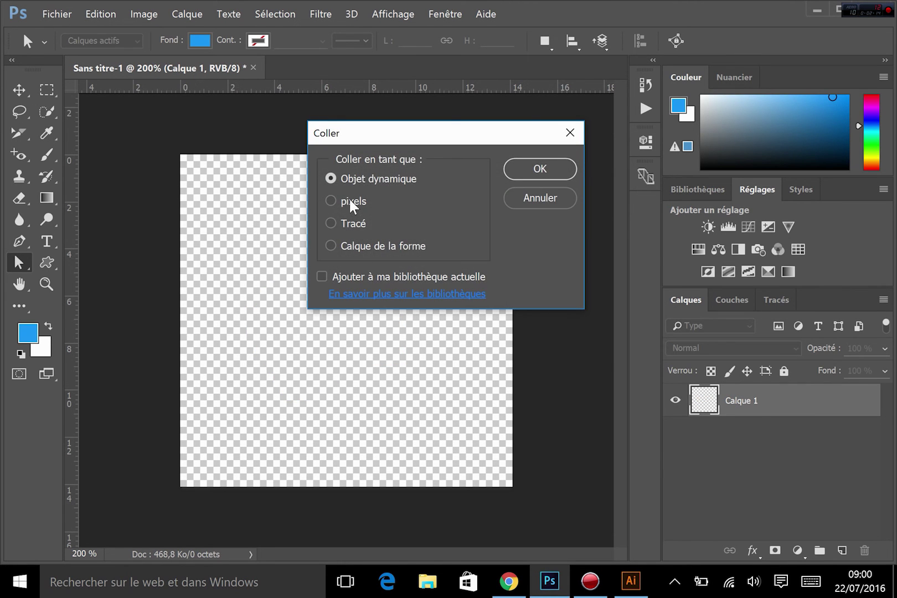
pyautogui.click(349, 203)
pyautogui.click(529, 176)
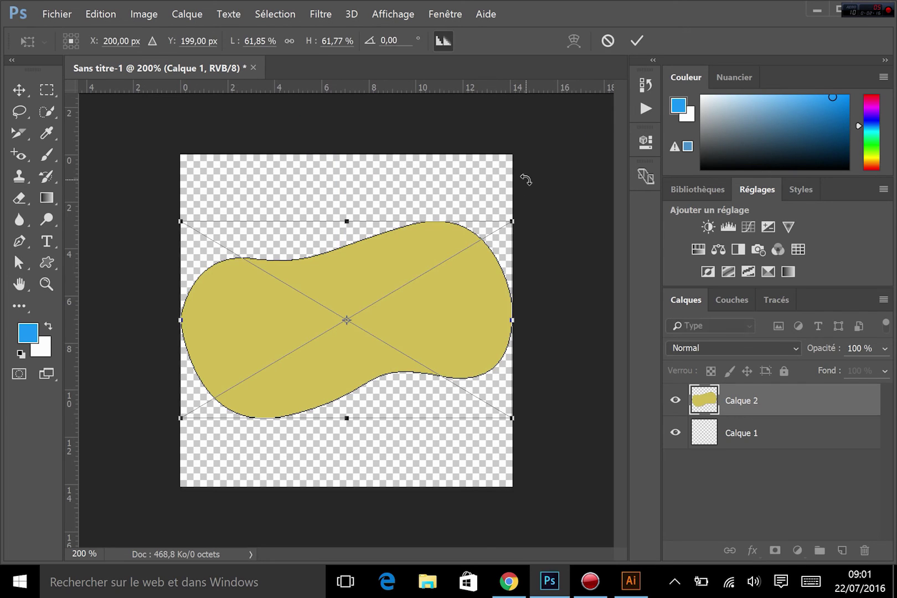
pyautogui.press('Return')
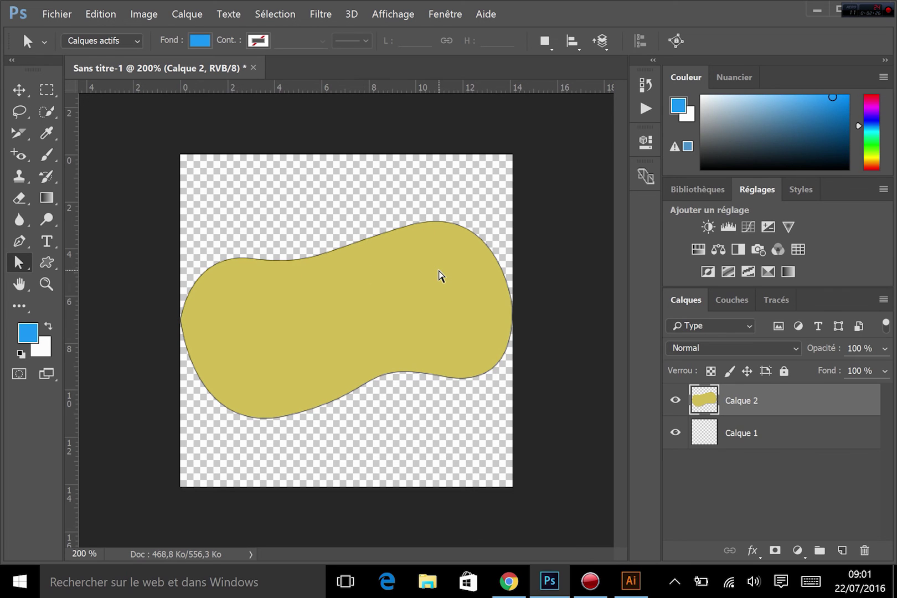
# - Remove the pasted pixel layer and paste the copied shape as a path (Tracé) on Calque 1
pyautogui.hotkey('ctrl', 'x')
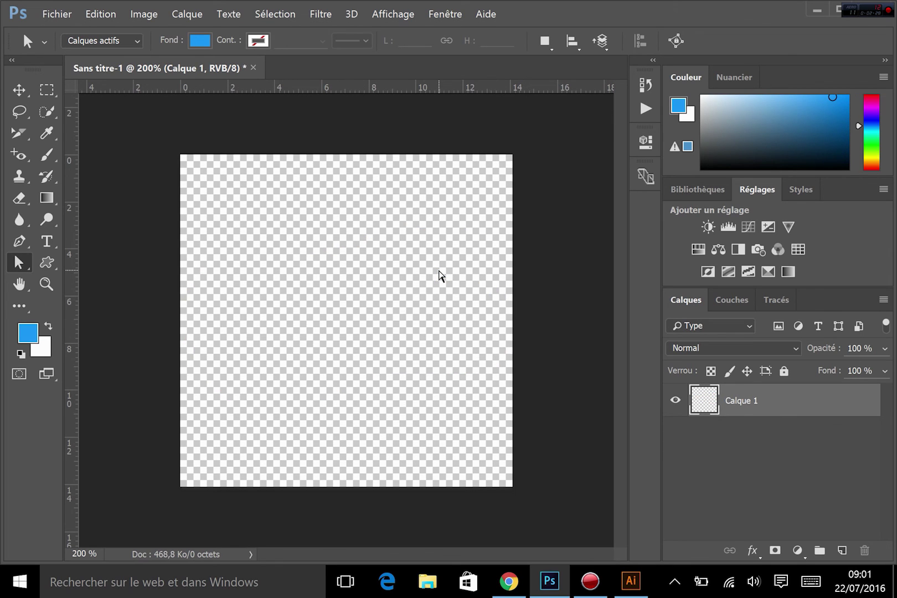
pyautogui.hotkey('ctrl', 'v')
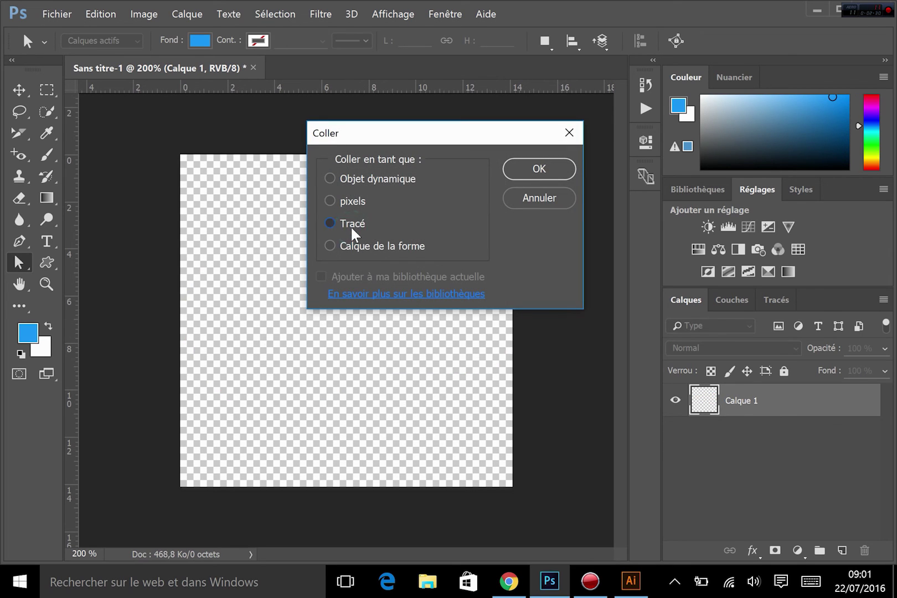
pyautogui.click(540, 168)
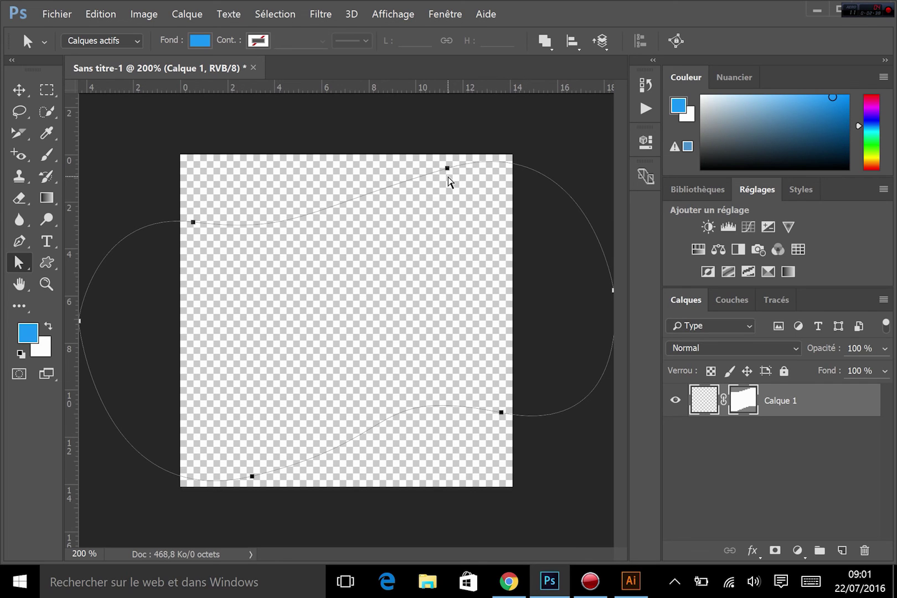
# - Delete the pasted path and paste the copied shape as a shape layer (Calque de la forme)
pyautogui.press('Delete')
pyautogui.hotkey('ctrl', 'v')
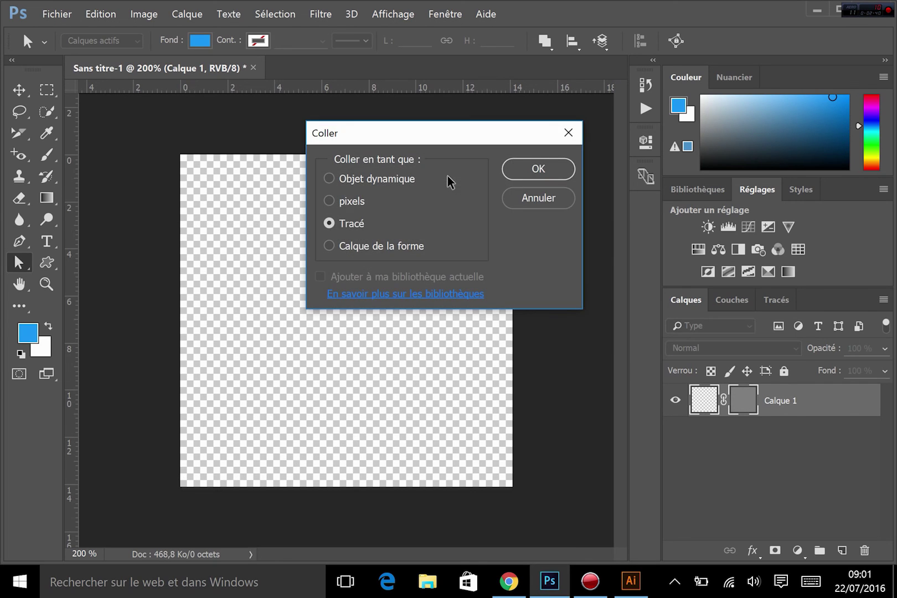
pyautogui.click(385, 245)
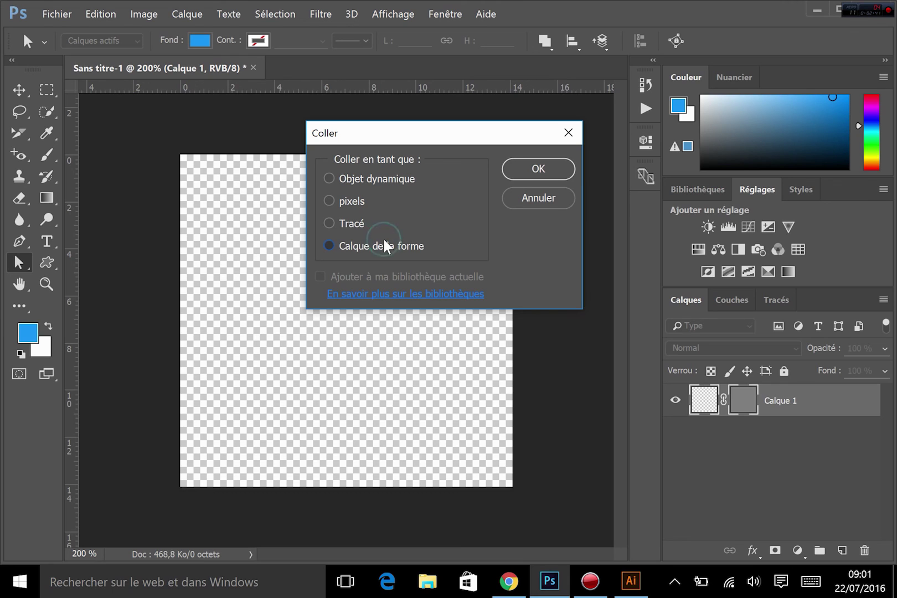
pyautogui.click(553, 171)
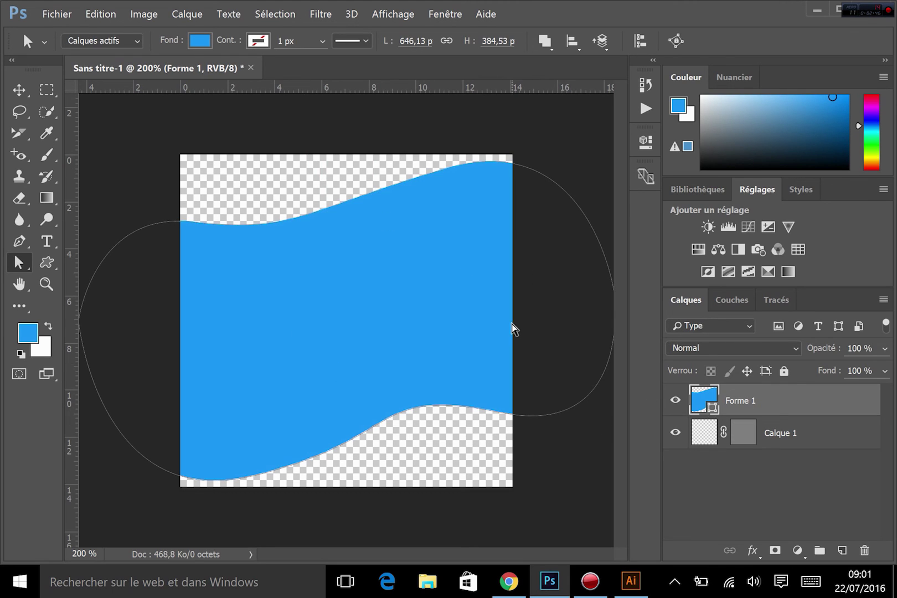
# - Scale the pasted shape on Forme 1 to about 51% and place it near the centre of the canvas
pyautogui.hotkey('ctrl', 't')
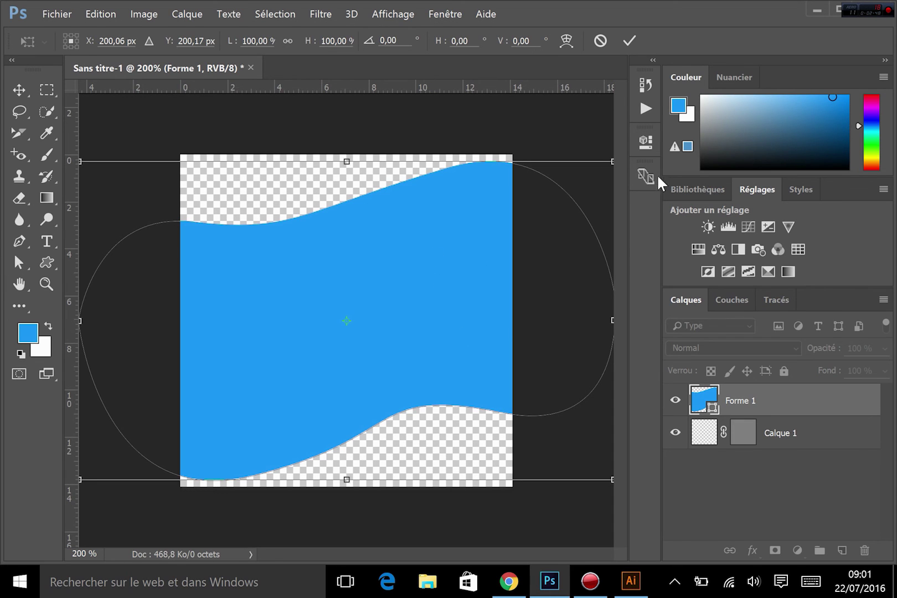
pyautogui.moveTo(609, 161); pyautogui.dragTo(331, 290)
pyautogui.moveTo(237, 379); pyautogui.dragTo(377, 306)
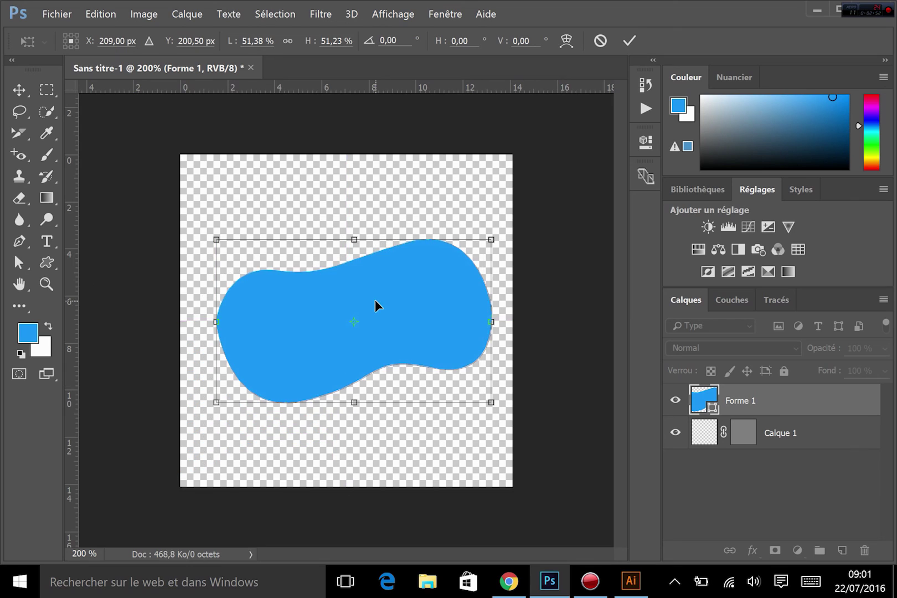
pyautogui.press('Return')
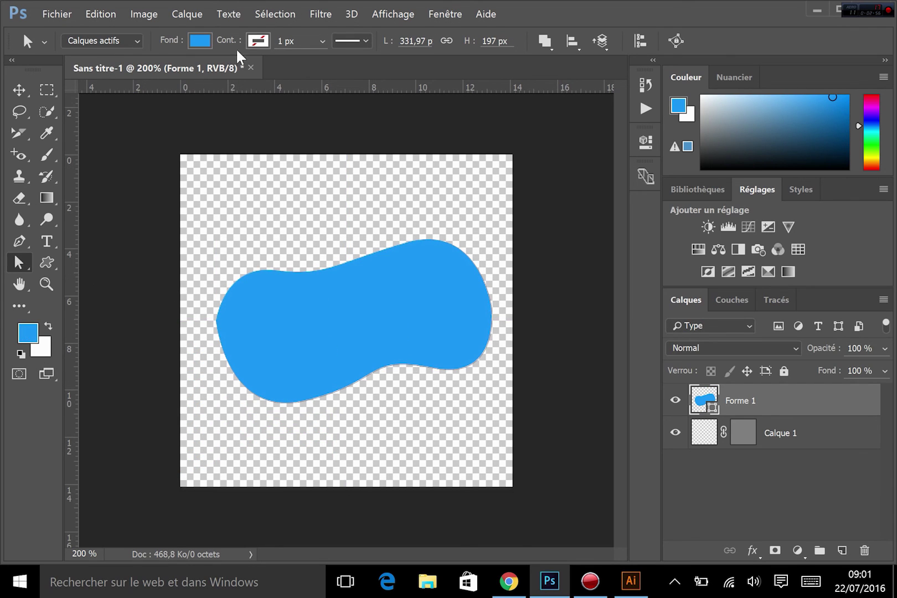
# - Give the Forme 1 shape a green stroke 13.40 px wide
pyautogui.click(259, 47)
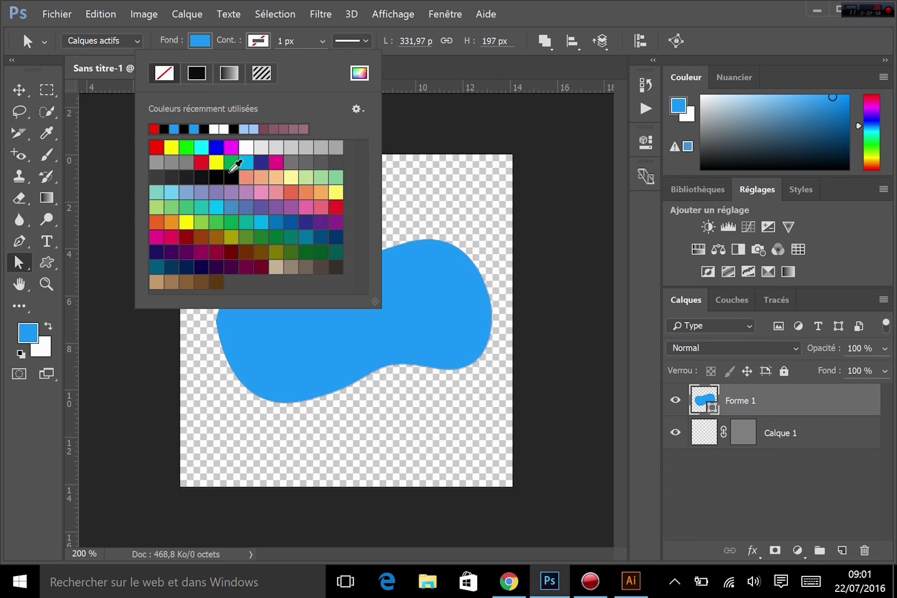
pyautogui.click(232, 162)
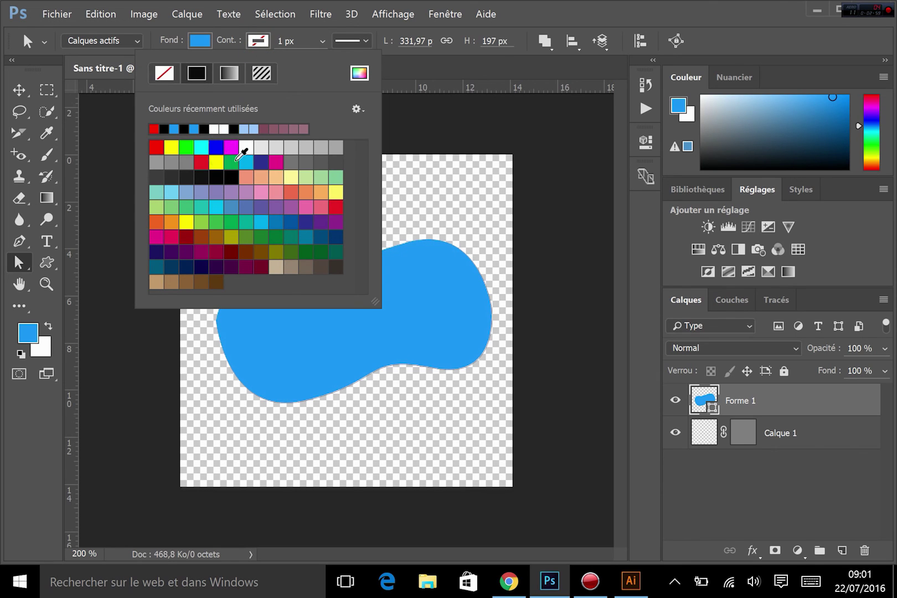
pyautogui.click(321, 40)
pyautogui.click(321, 41)
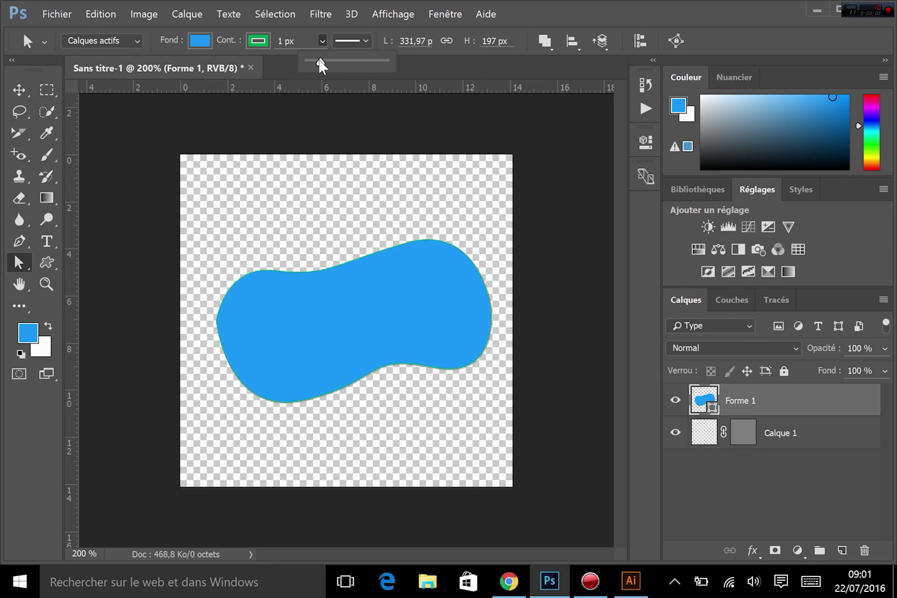
pyautogui.moveTo(321, 65); pyautogui.dragTo(336, 66)
# - Change the fill of the Forme 1 shape to pale yellow
pyautogui.click(200, 41)
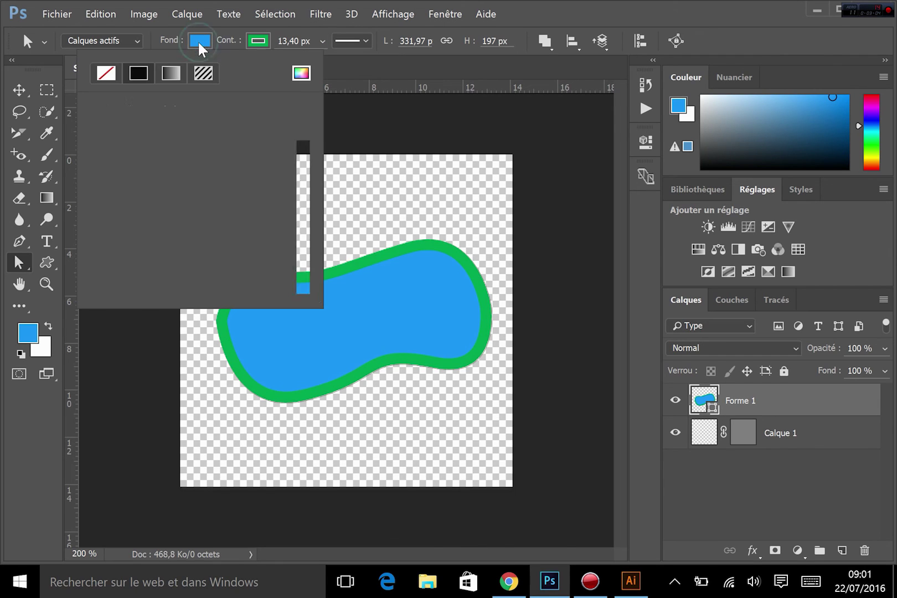
pyautogui.click(230, 176)
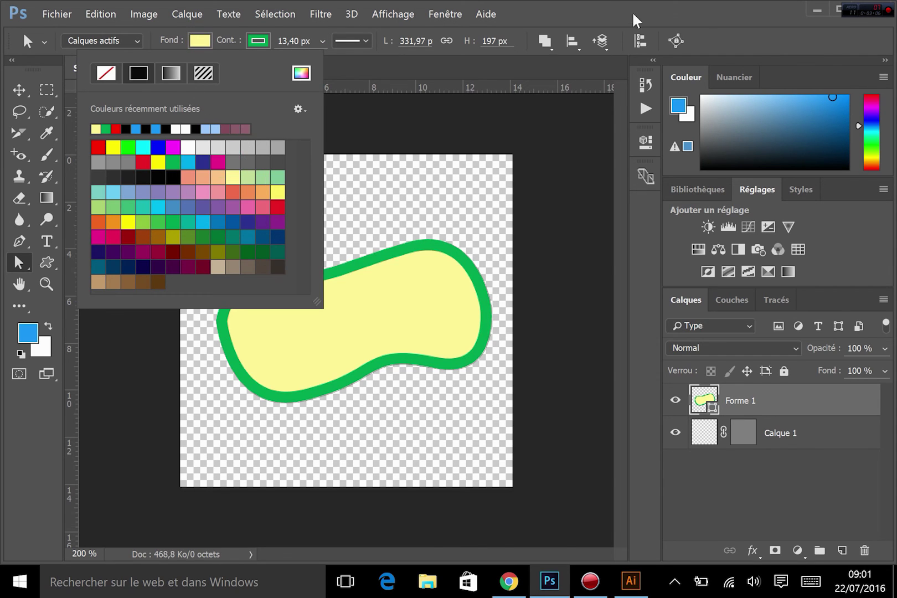
pyautogui.click(632, 13)
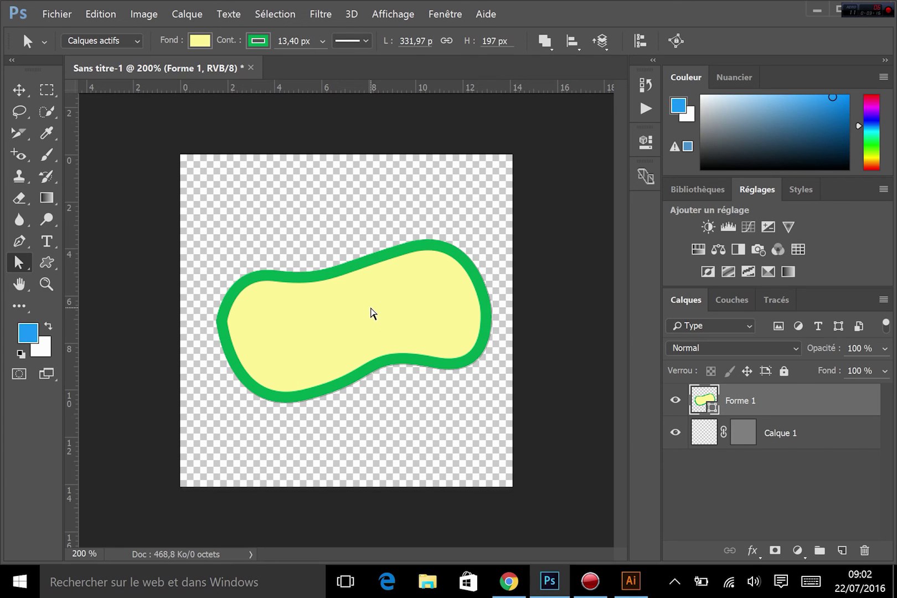
# - Examine the upper edge of the shape's green stroke up close at about 1422% magnification
pyautogui.moveTo(345, 344); pyautogui.dragTo(306, 275)
pyautogui.press('z')
pyautogui.moveTo(313, 294); pyautogui.dragTo(409, 324)
pyautogui.moveTo(418, 398); pyautogui.dragTo(335, 280)
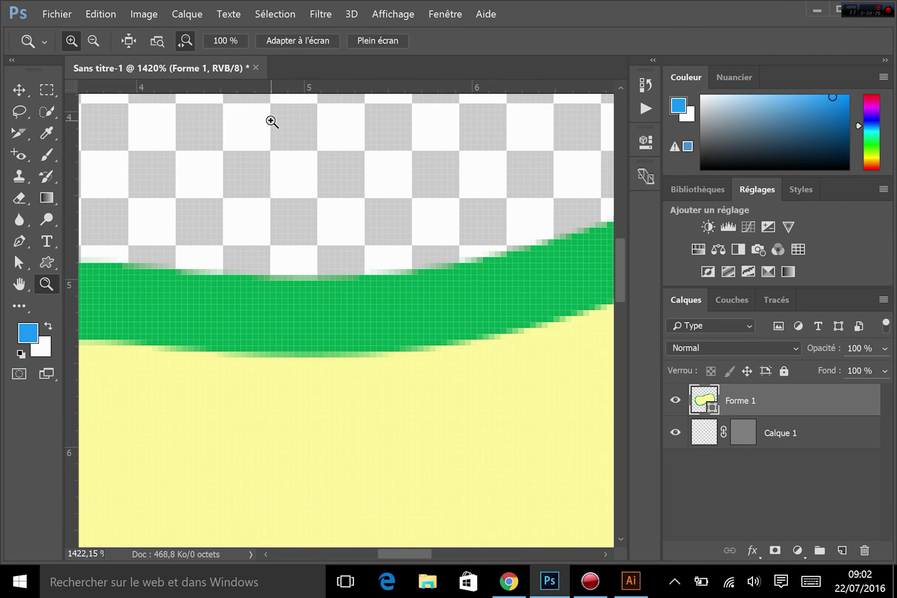